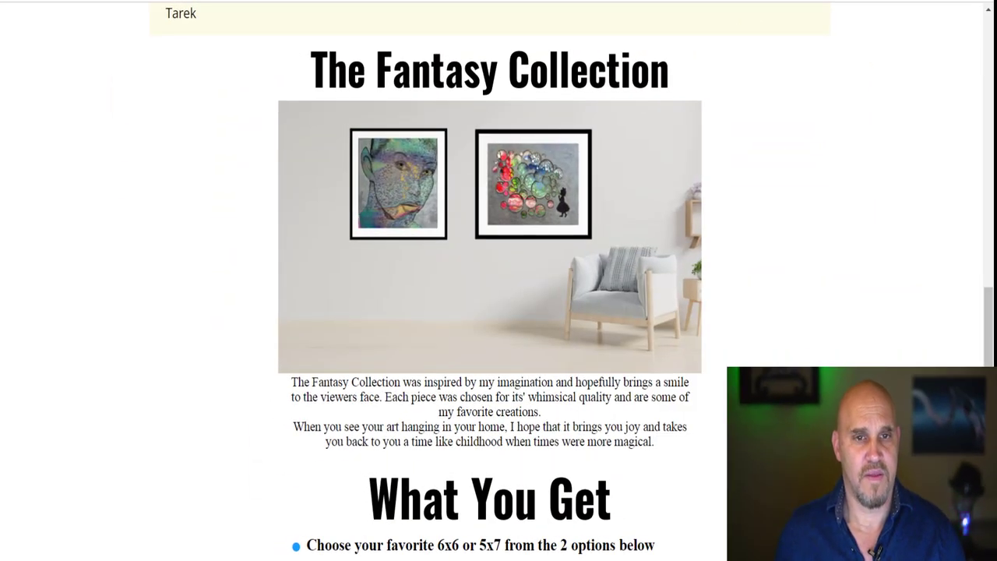
- Review the free art print sales page, from the headline and letter through to the Fantasy Collection print options
scroll(489, 280, "down", 1)
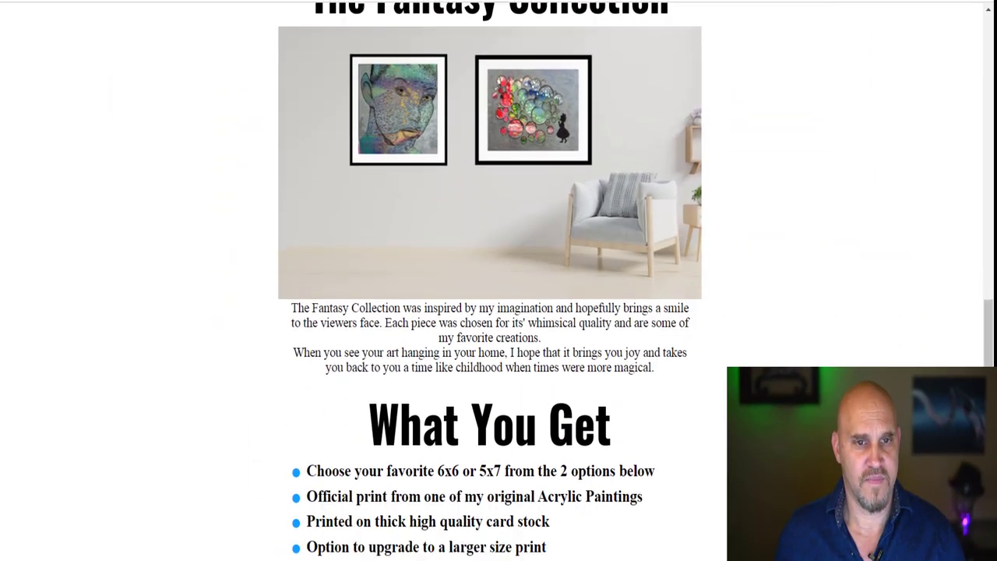
scroll(490, 281, "up", 15)
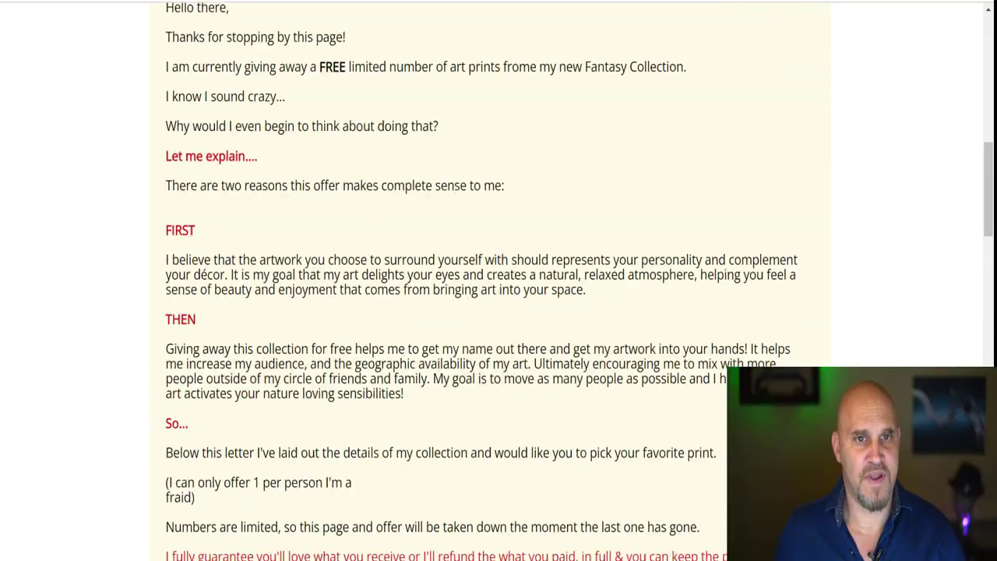
scroll(489, 280, "up", 4)
scroll(482, 179, "up", 3)
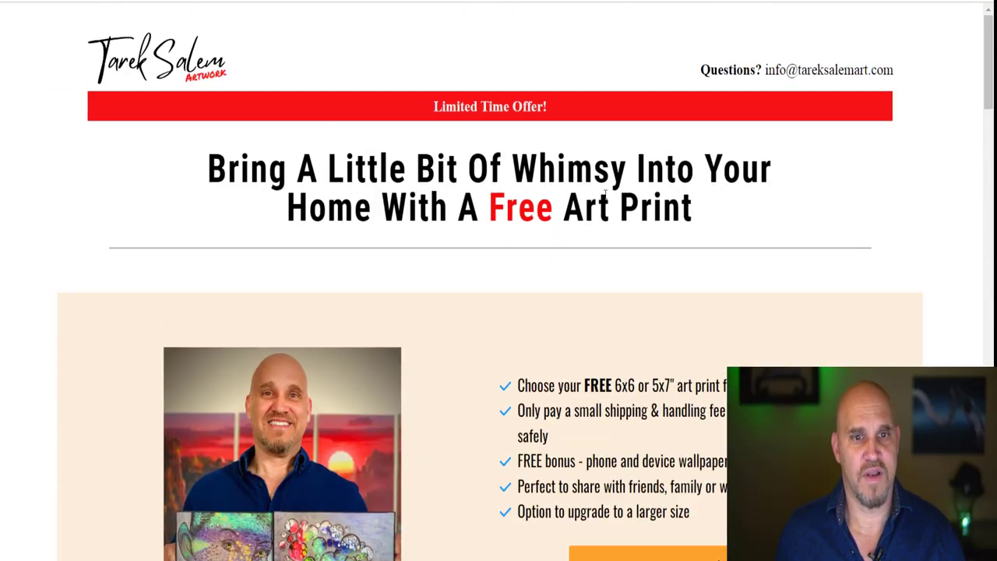
scroll(520, 240, "down", 3)
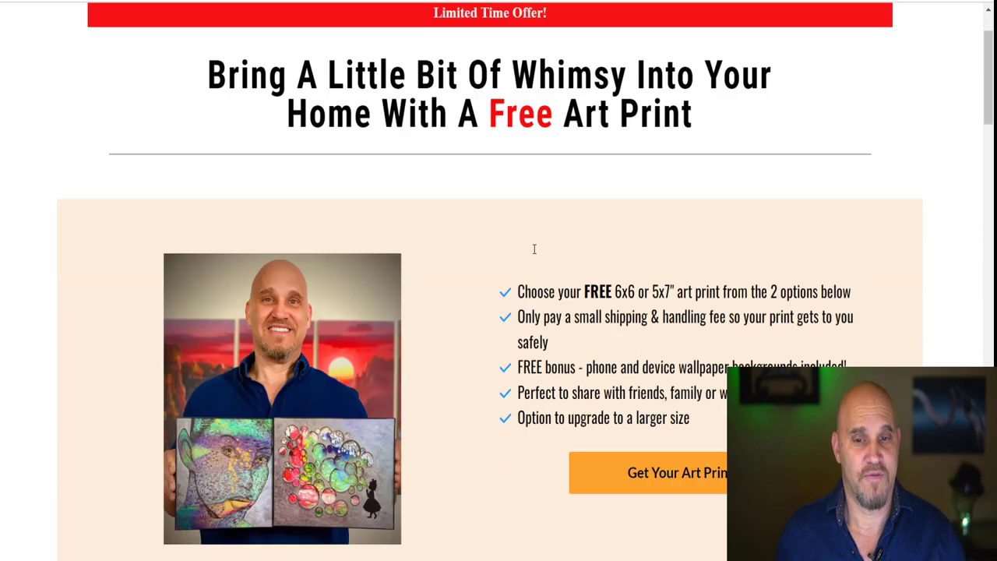
scroll(473, 231, "down", 1)
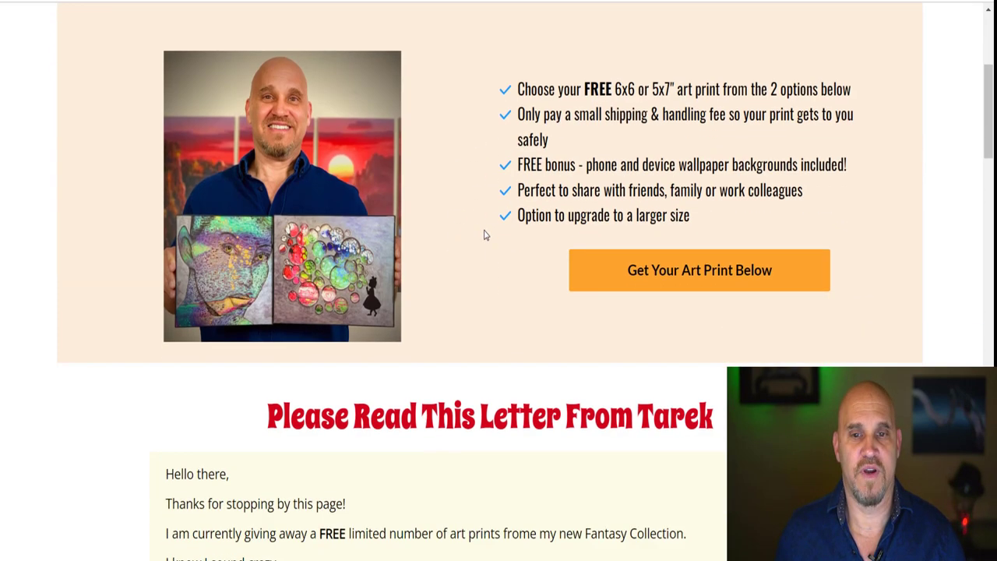
left_click(682, 272)
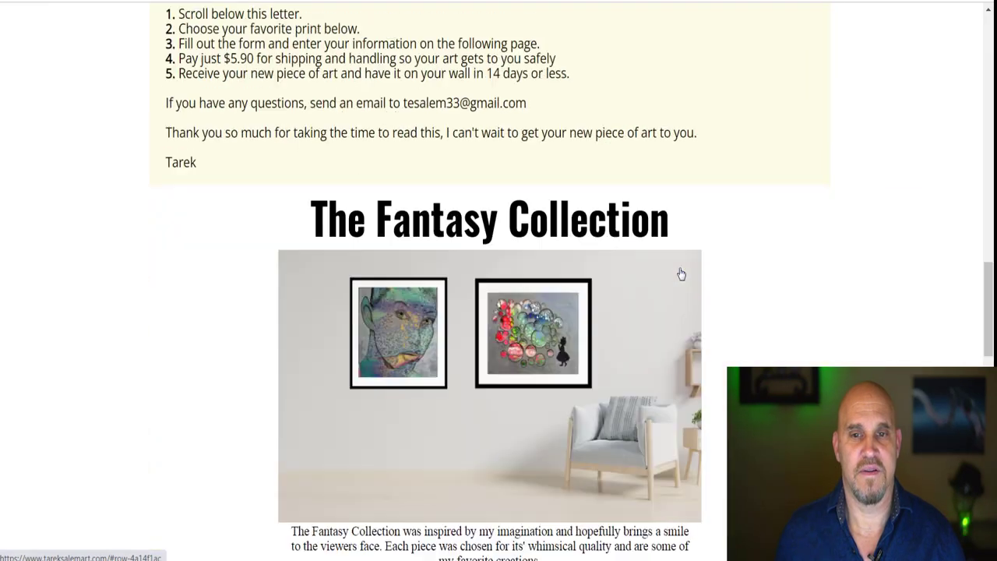
scroll(610, 251, "up", 3)
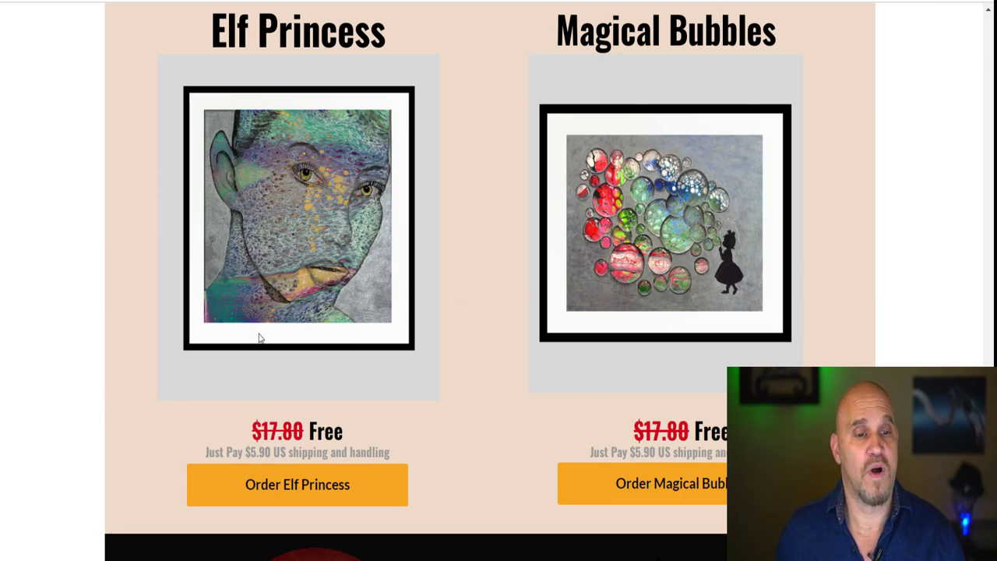
- Order the Elf Princess print and review the 8"x8" and 6"x6" size options on offer
left_click(308, 492)
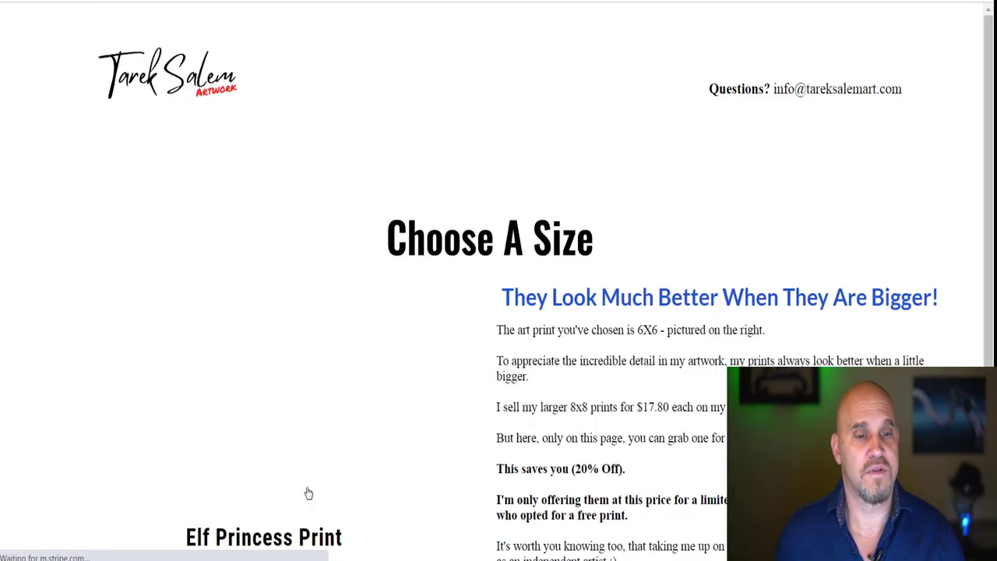
scroll(478, 343, "down", 1)
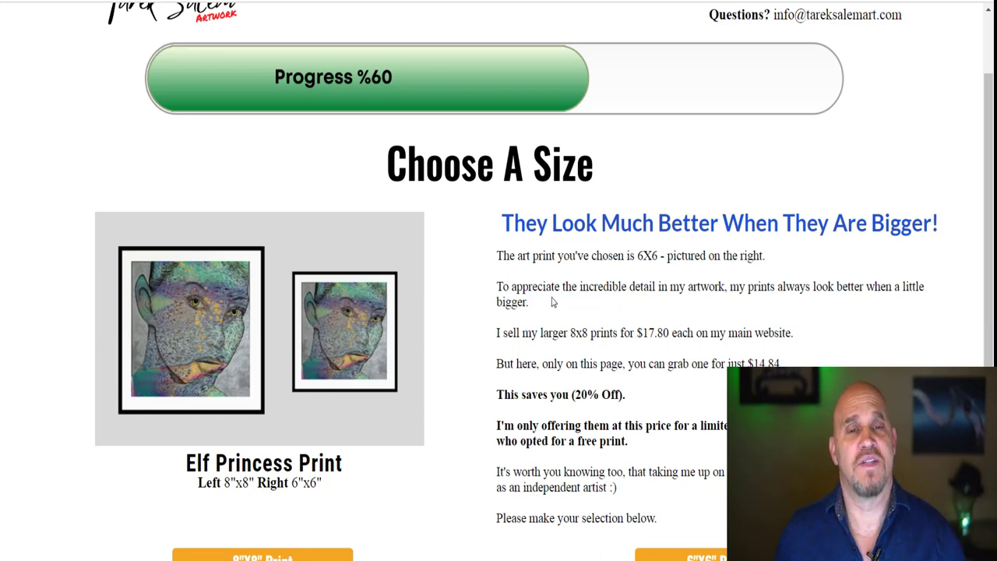
scroll(475, 307, "down", 1)
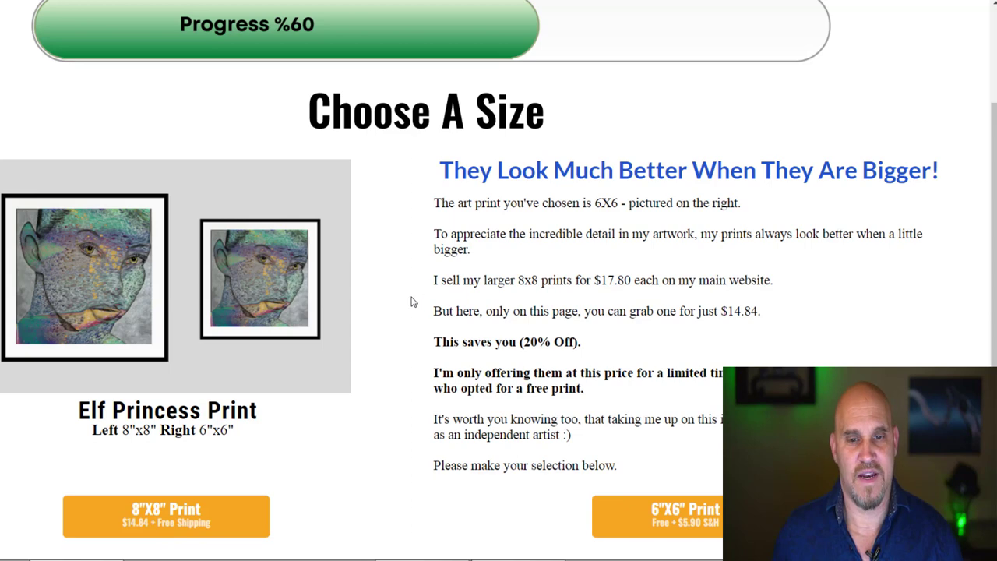
scroll(241, 415, "up", 1)
scroll(241, 415, "down", 1)
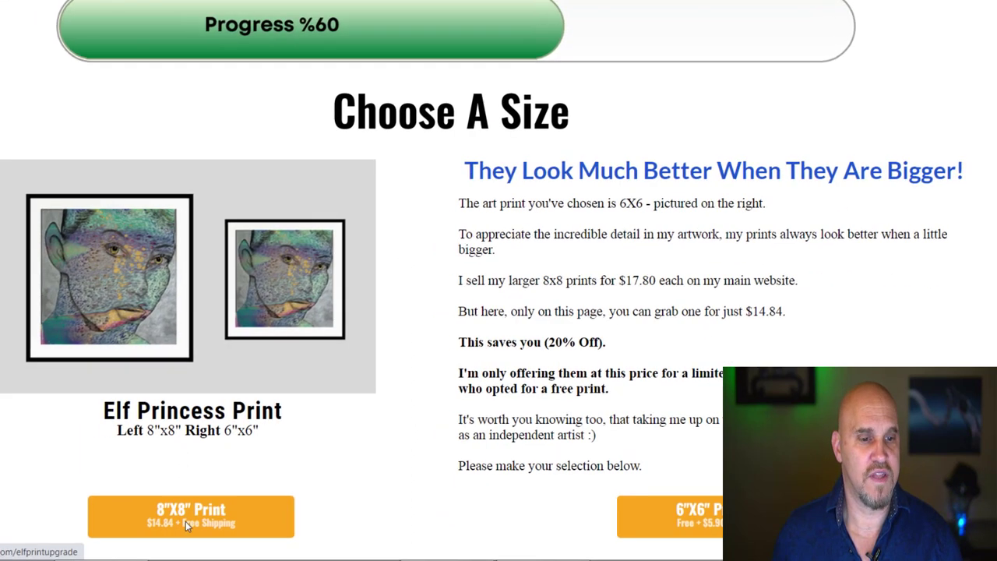
- Choose the 8"x8" Elf Princess print and review the checkout page's contact, shipping and payment sections
left_click(186, 522)
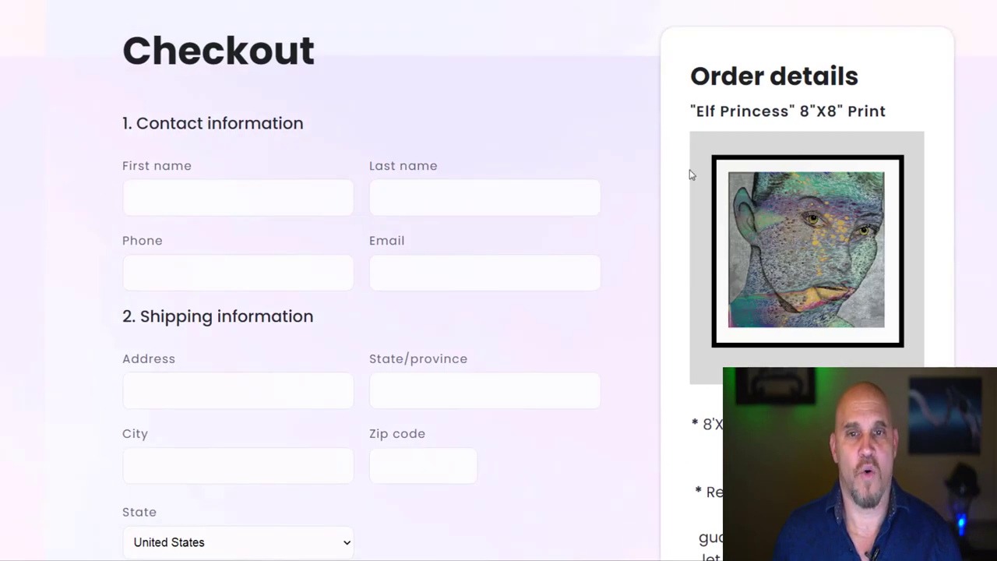
scroll(645, 173, "down", 4)
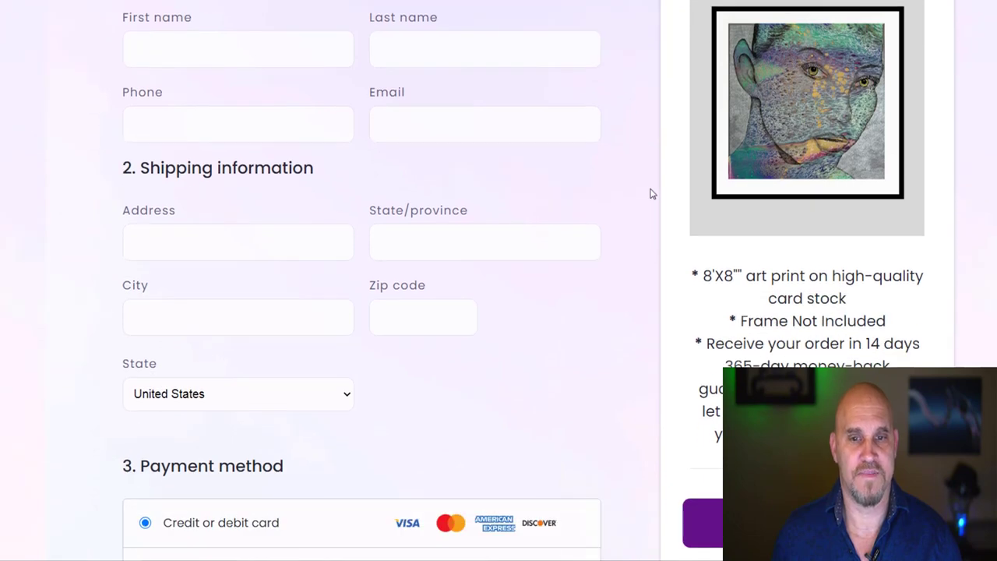
scroll(652, 196, "down", 1)
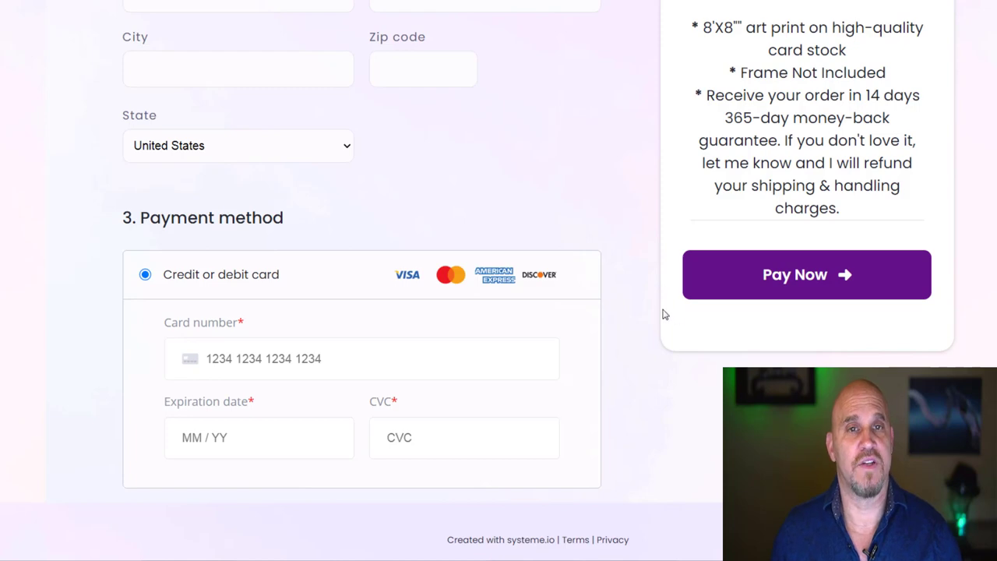
scroll(654, 309, "up", 5)
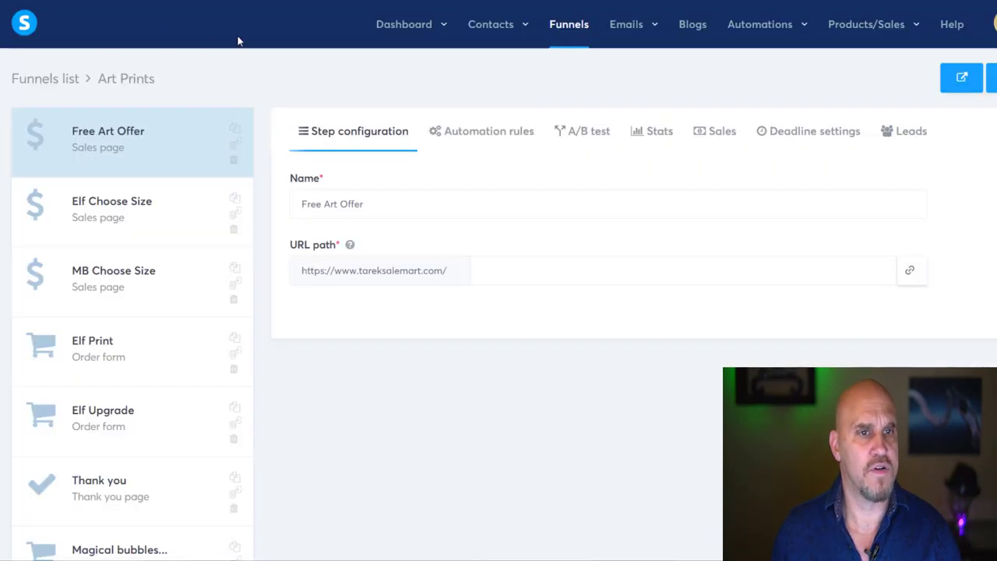
- Go to the funnels list in systeme.io and open the Art Prints funnel
left_click(577, 31)
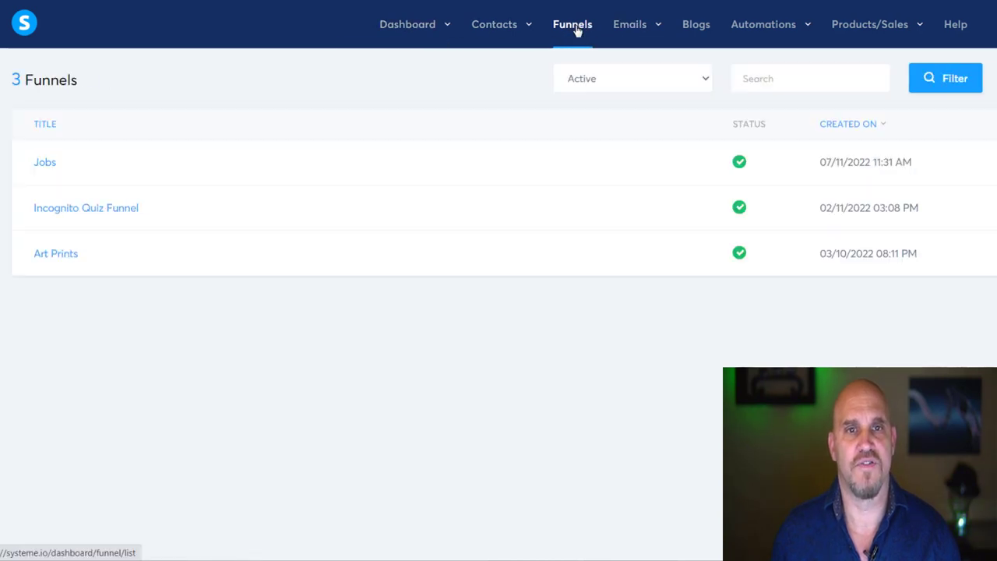
left_click(68, 260)
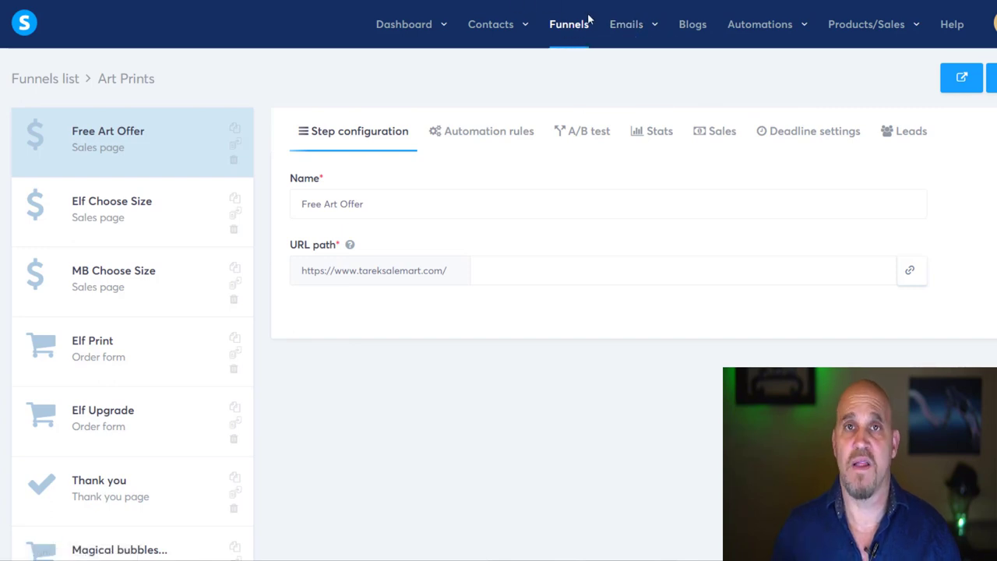
- Open the payment gateways in the account settings and start connecting PayPal
left_click(968, 29)
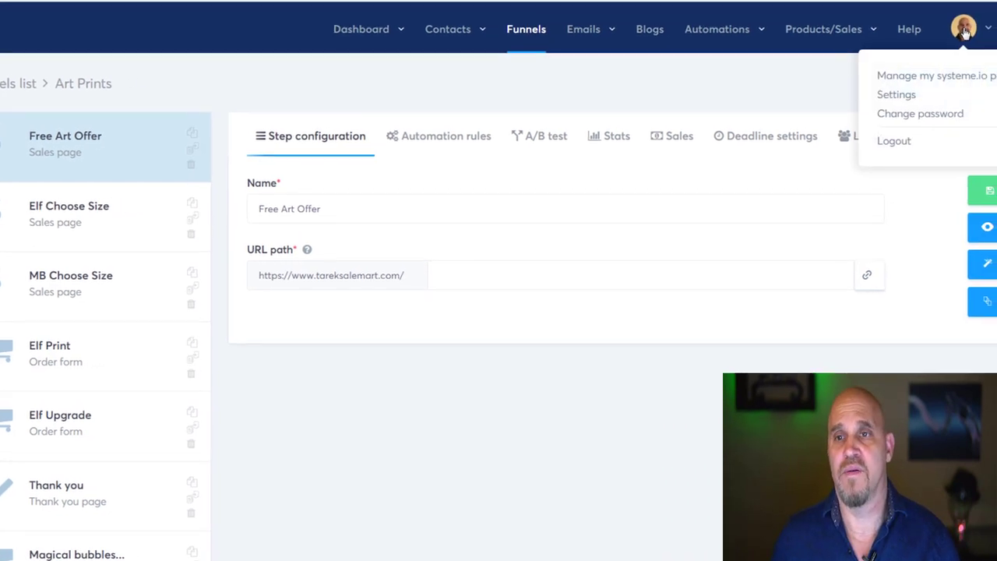
left_click(909, 97)
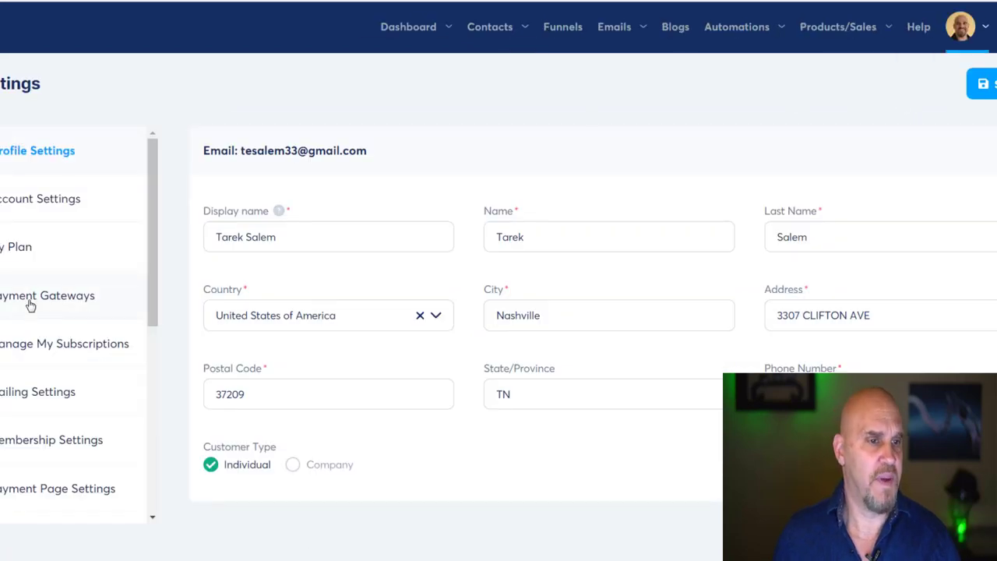
left_click(27, 304)
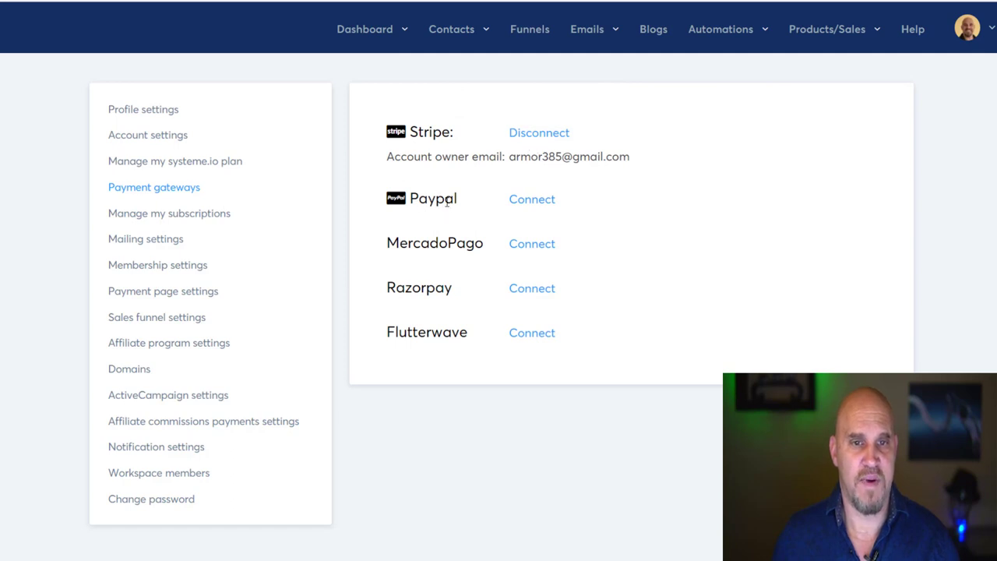
left_click(538, 204)
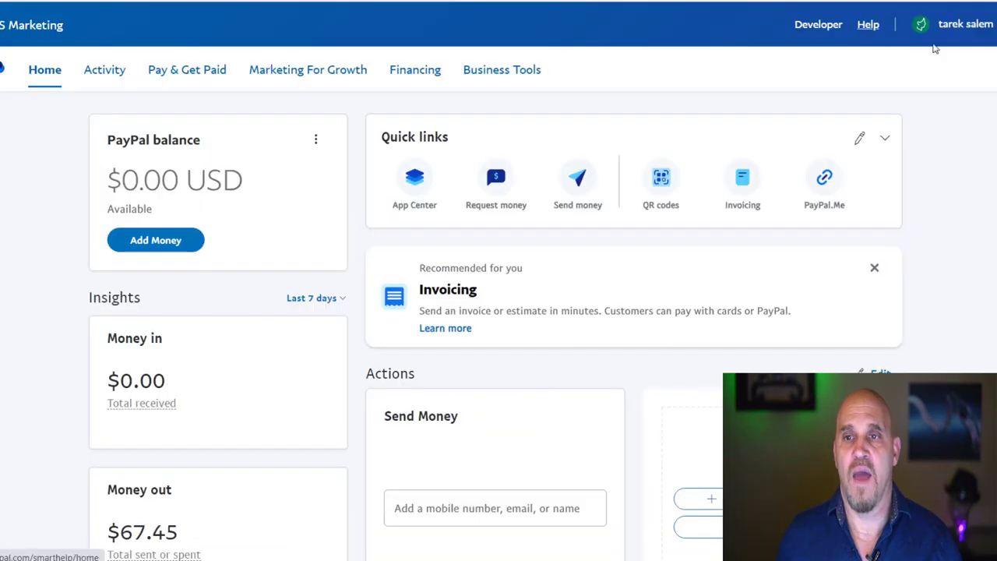
- Switch to PayPal and open the NVP/SOAP (Classic) API credentials through API access in the account settings
left_click(929, 31)
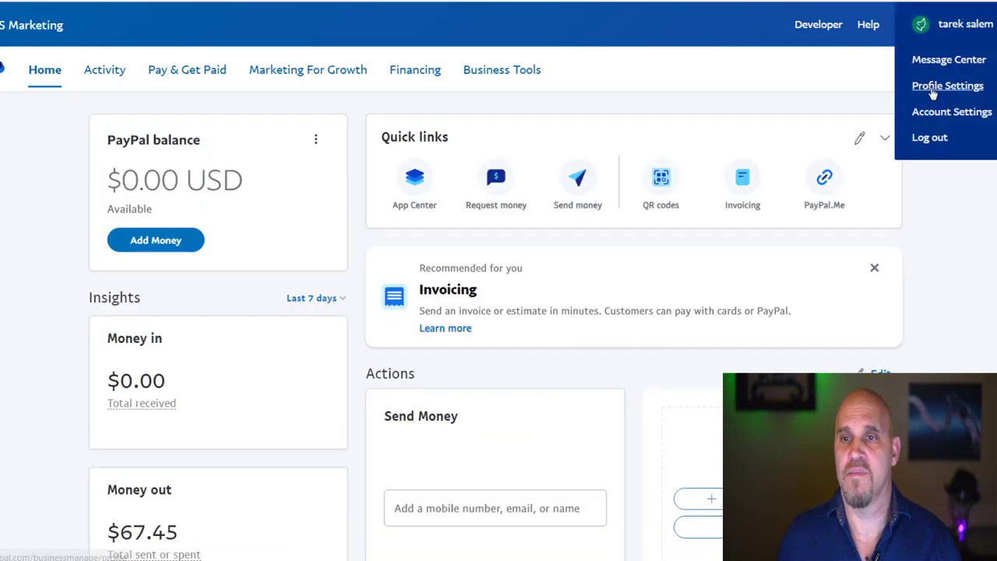
left_click(937, 114)
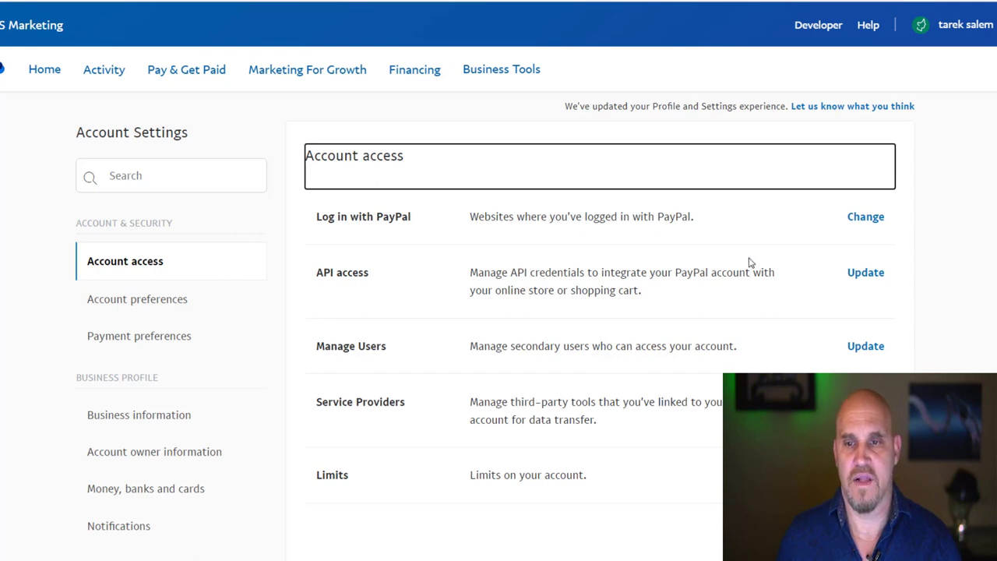
left_click(858, 280)
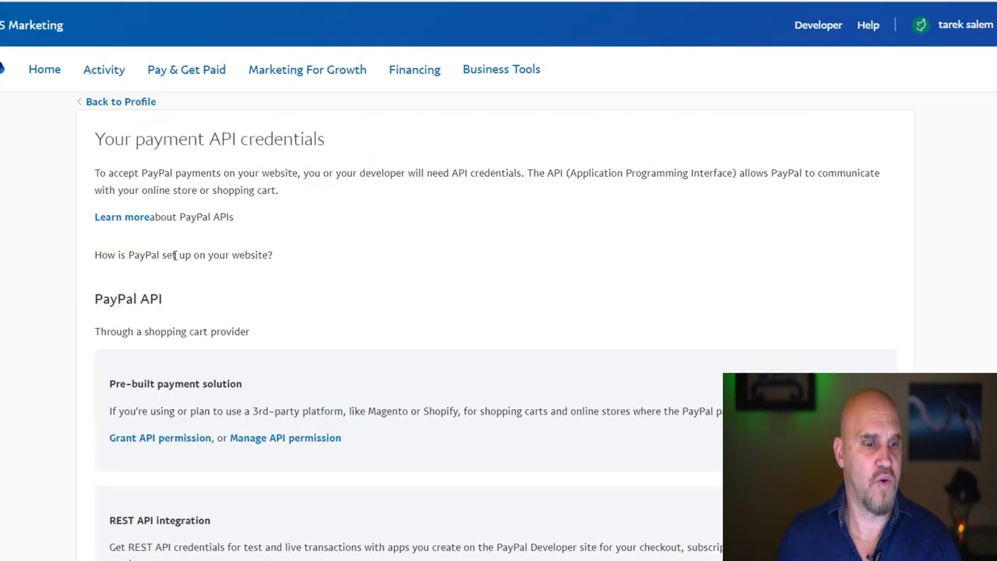
scroll(179, 265, "down", 8)
scroll(181, 272, "down", 1)
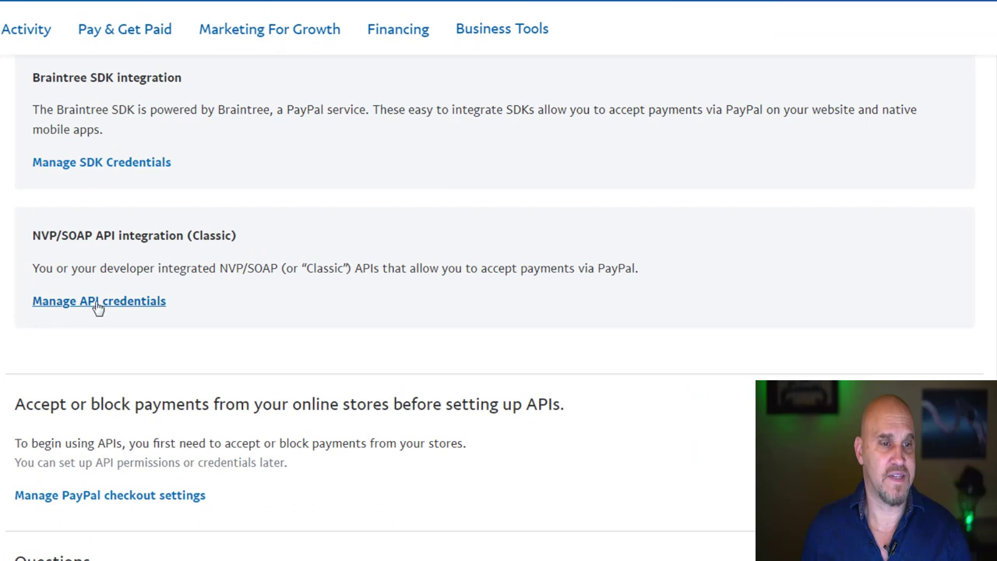
left_click(97, 307)
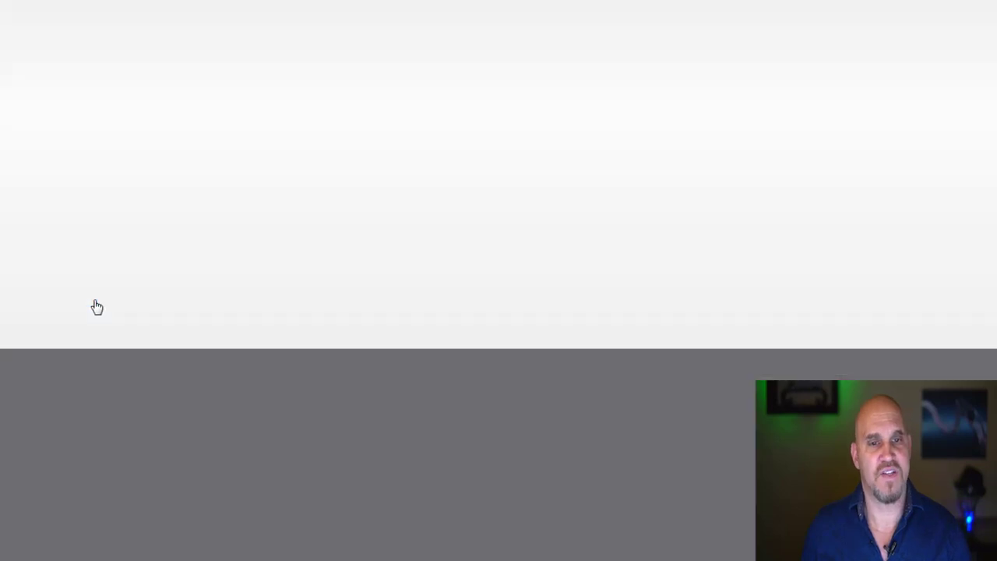
scroll(367, 192, "up", 1)
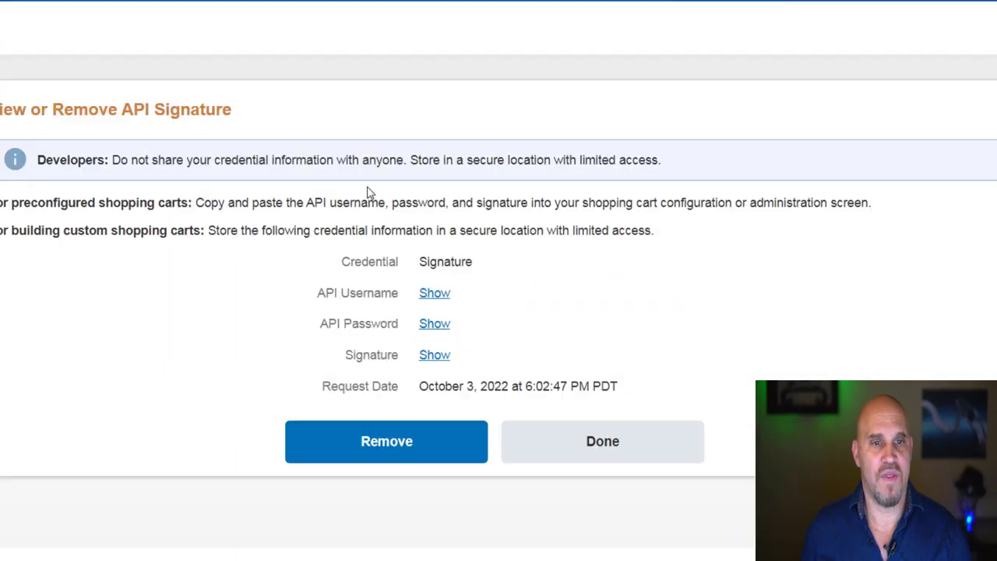
- Reveal and copy the PayPal API username, and paste it as the Username in systeme.io's PayPal connection form
left_click(431, 296)
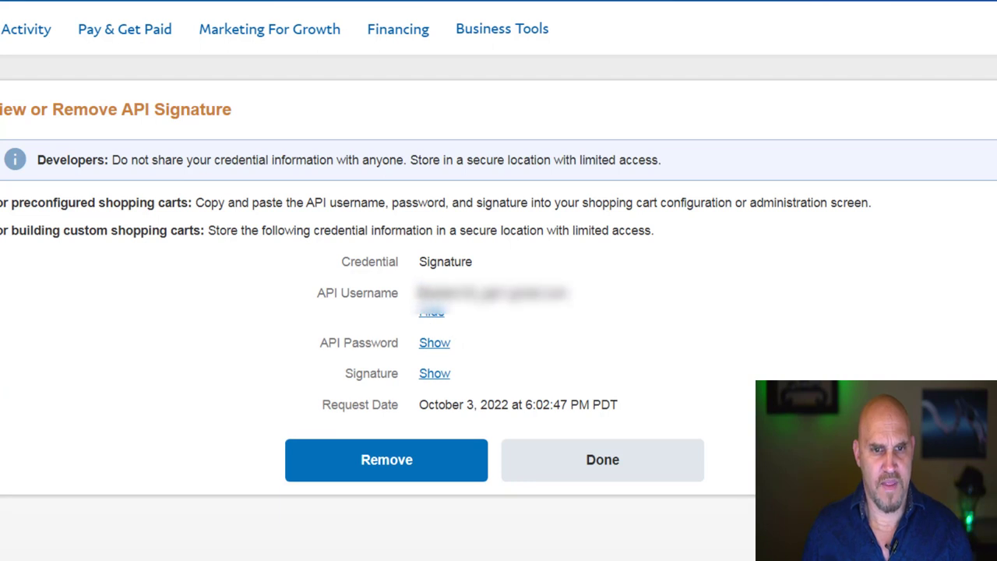
left_click_drag(418, 293, 578, 295)
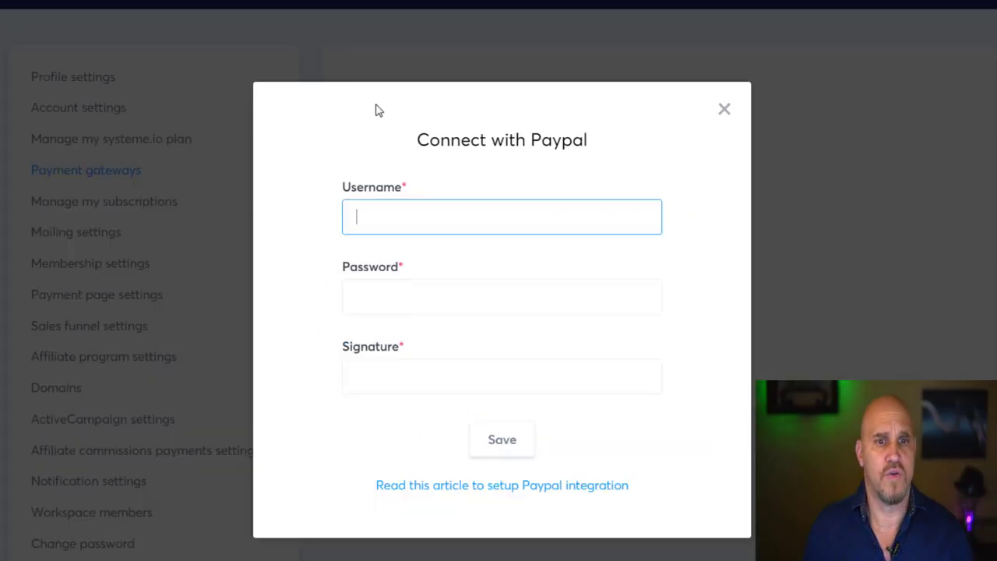
key("ctrl+v")
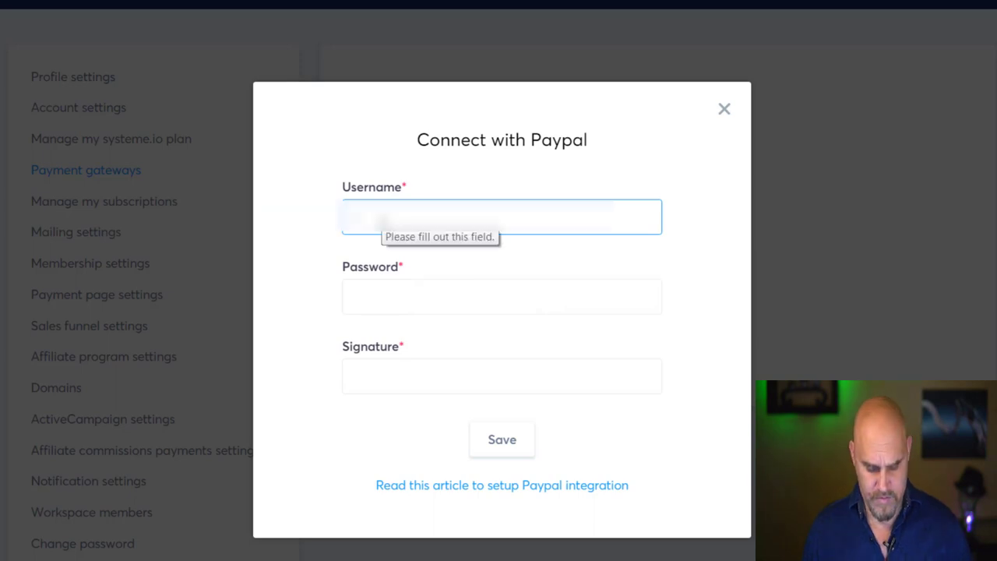
key("ctrl+v")
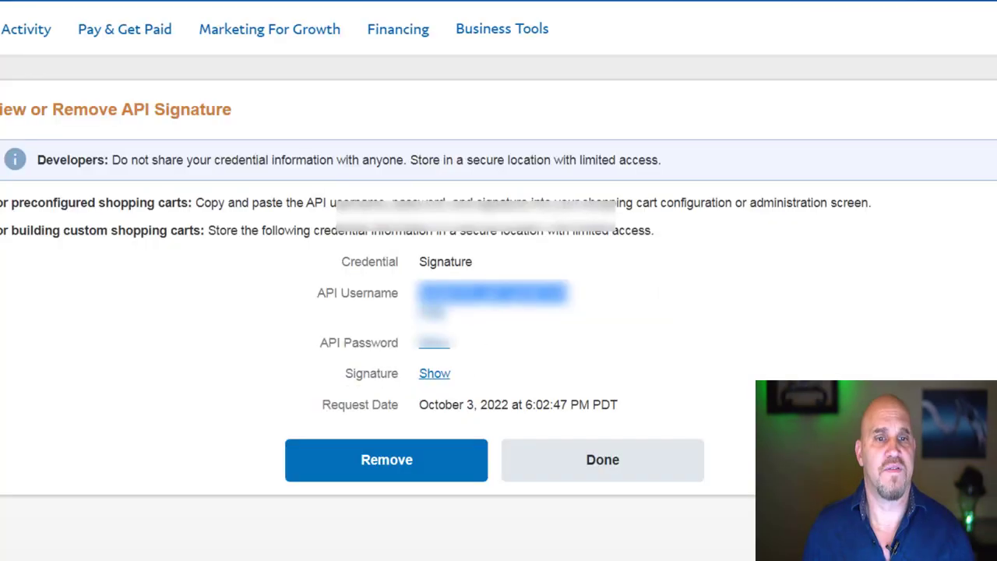
- Reveal and copy the PayPal API password, and paste it as the Password in systeme.io's PayPal connection form
left_click(430, 345)
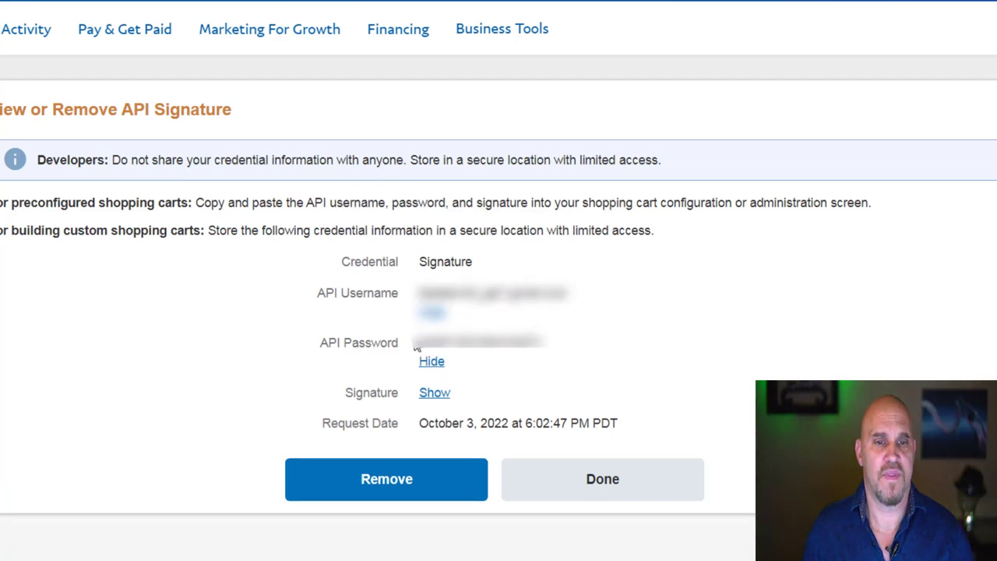
left_click_drag(419, 343, 577, 352)
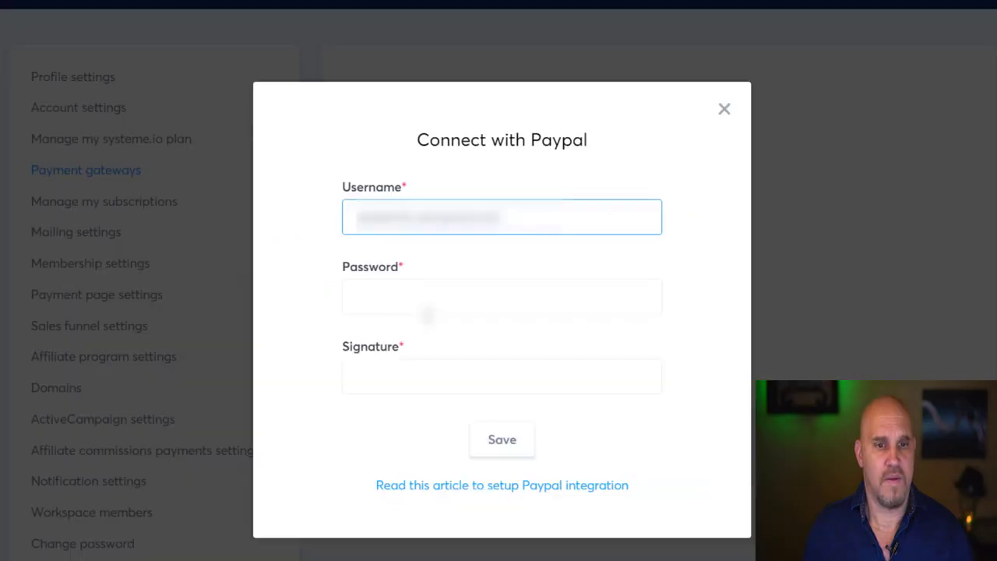
left_click(440, 306)
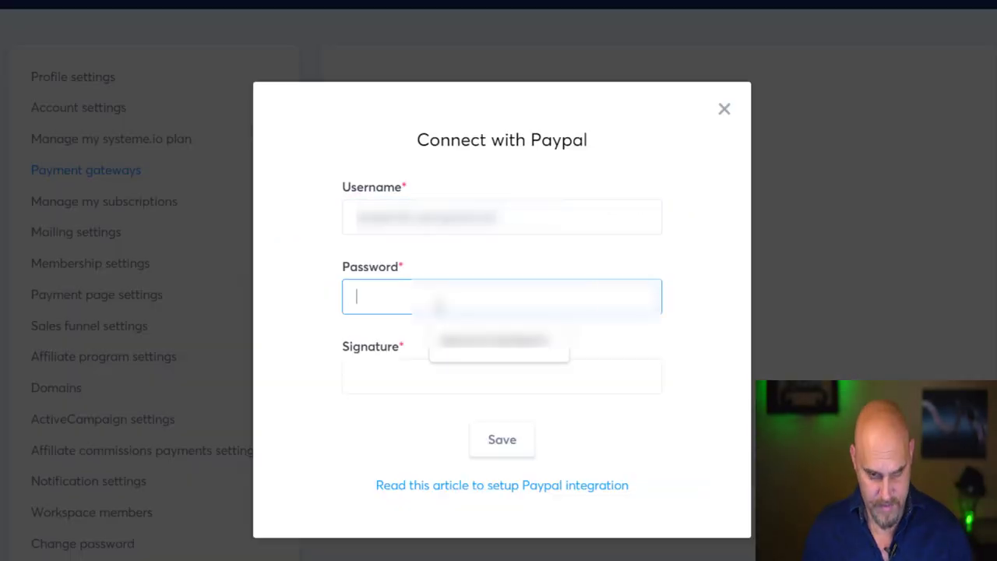
key("ctrl+v")
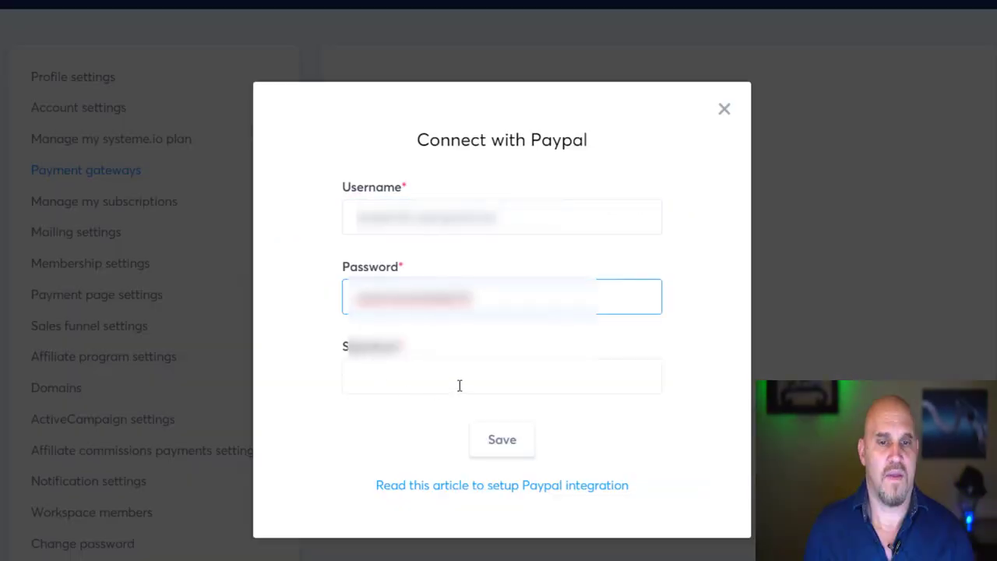
- Save the PayPal connection in the account's payment gateways
left_click(496, 446)
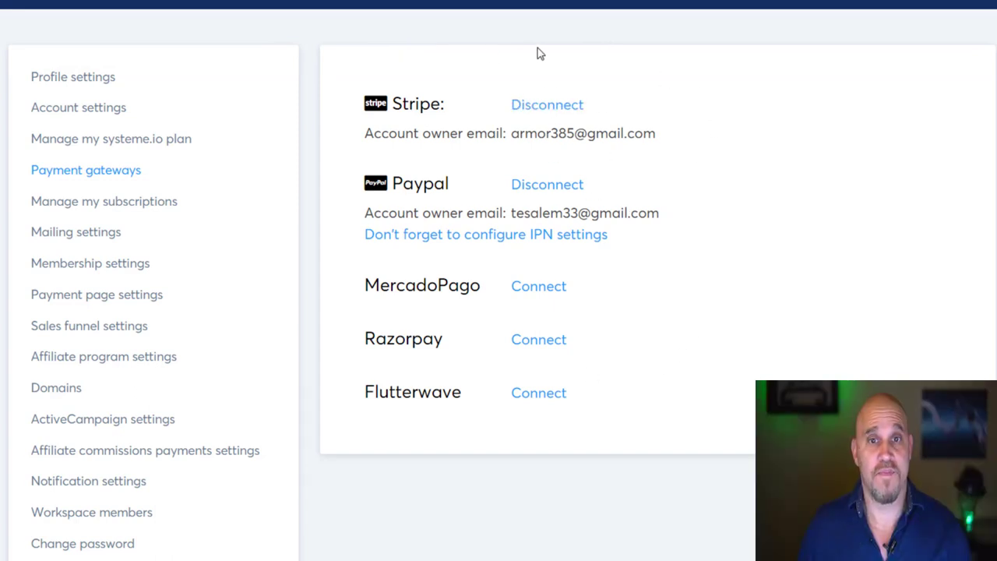
- Open the Art Prints funnel's settings, enable PayPal as an allowed payment method alongside Stripe credit cards, and save
mouse_move(361, 1)
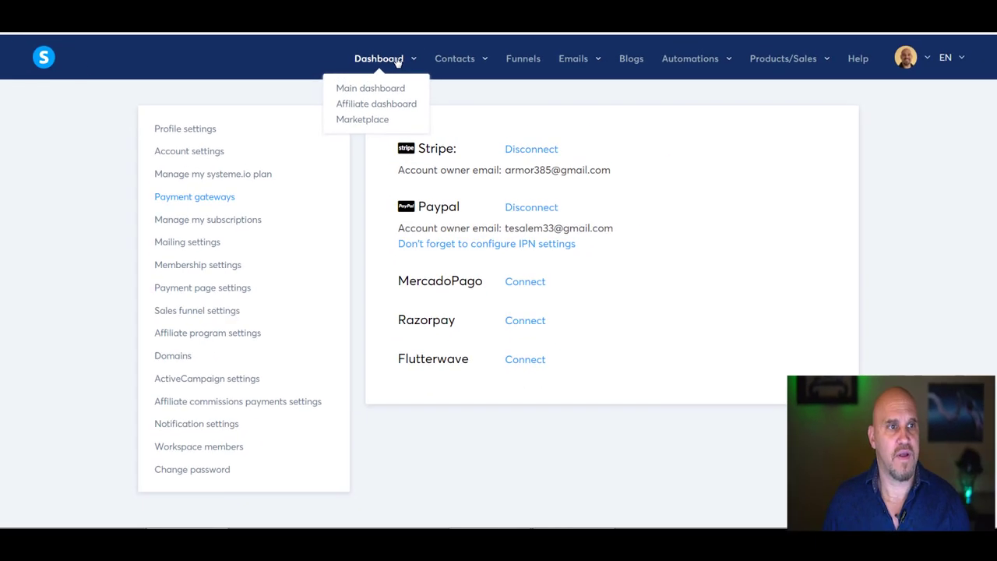
left_click(45, 62)
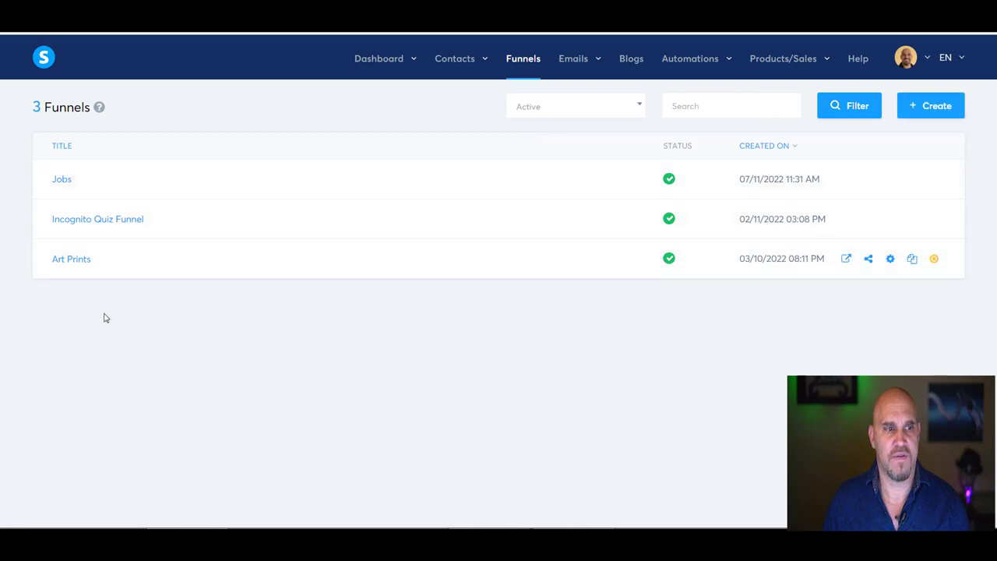
left_click(69, 264)
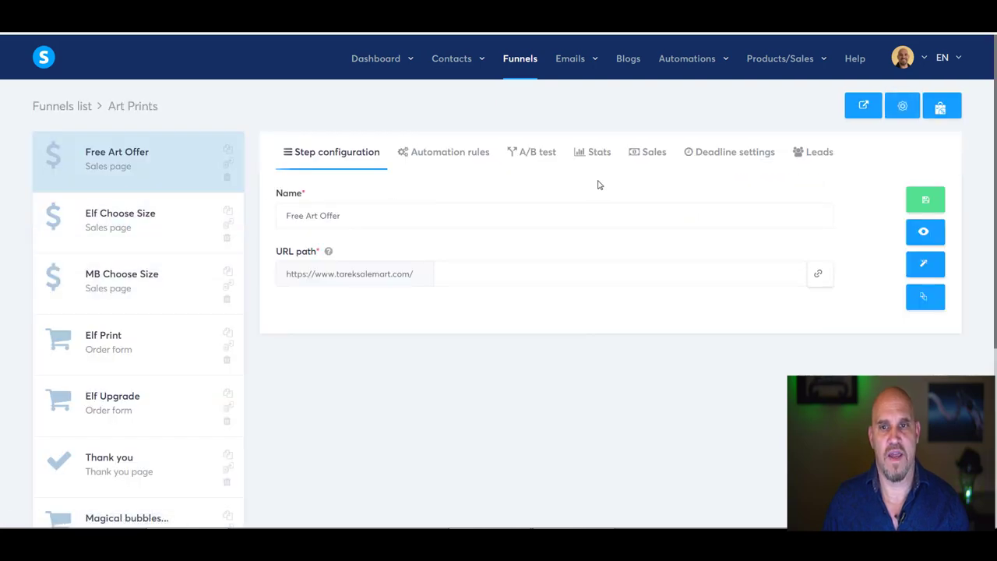
left_click(902, 108)
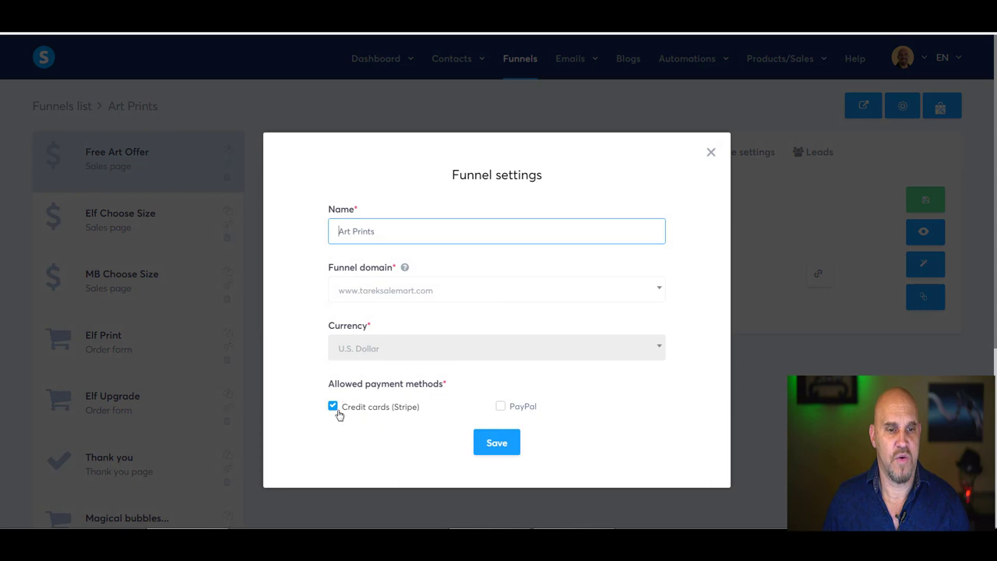
left_click(501, 408)
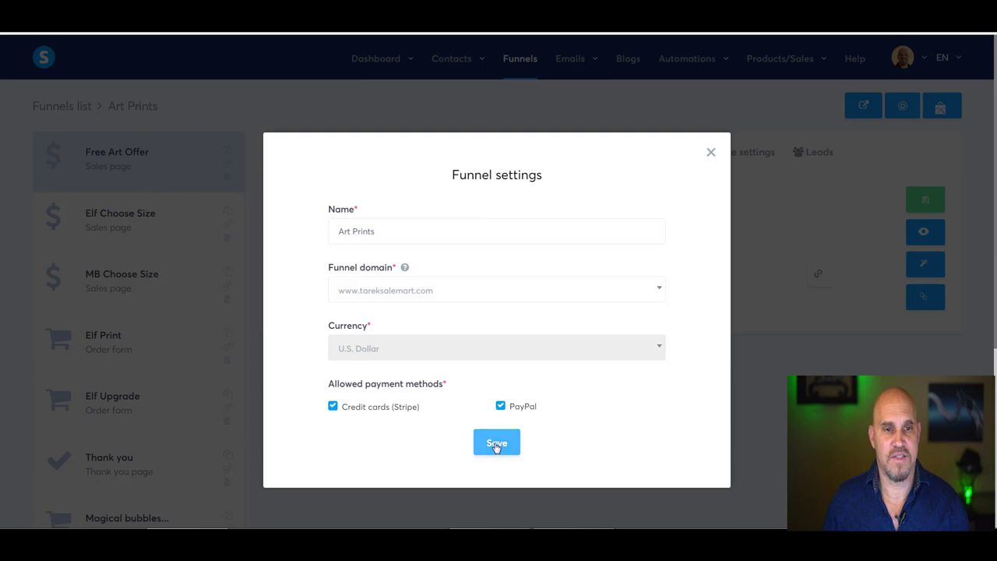
left_click(497, 443)
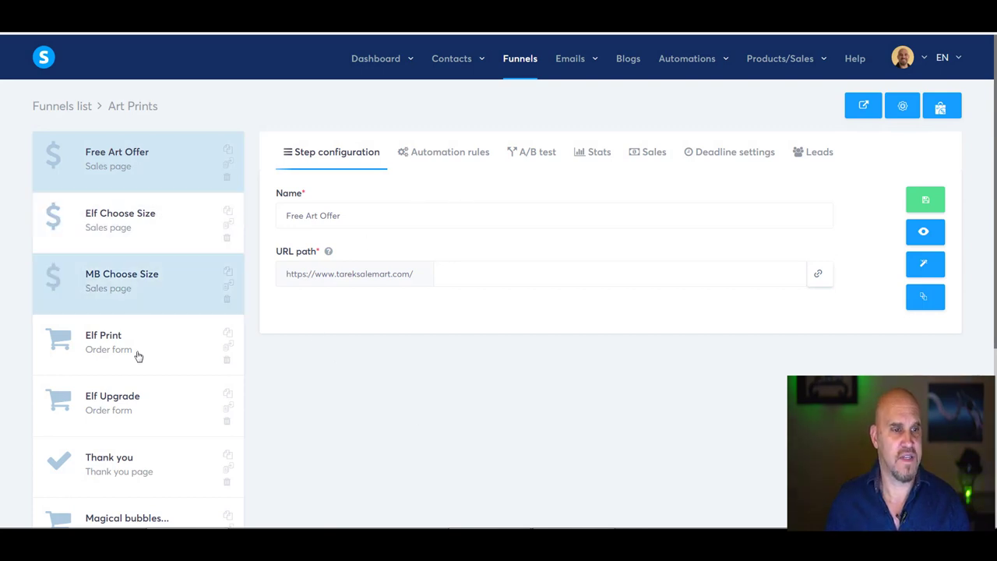
- Preview the Elf Upgrade order form and check the payment methods offered at its checkout
scroll(169, 378, "down", 1)
scroll(161, 366, "down", 1)
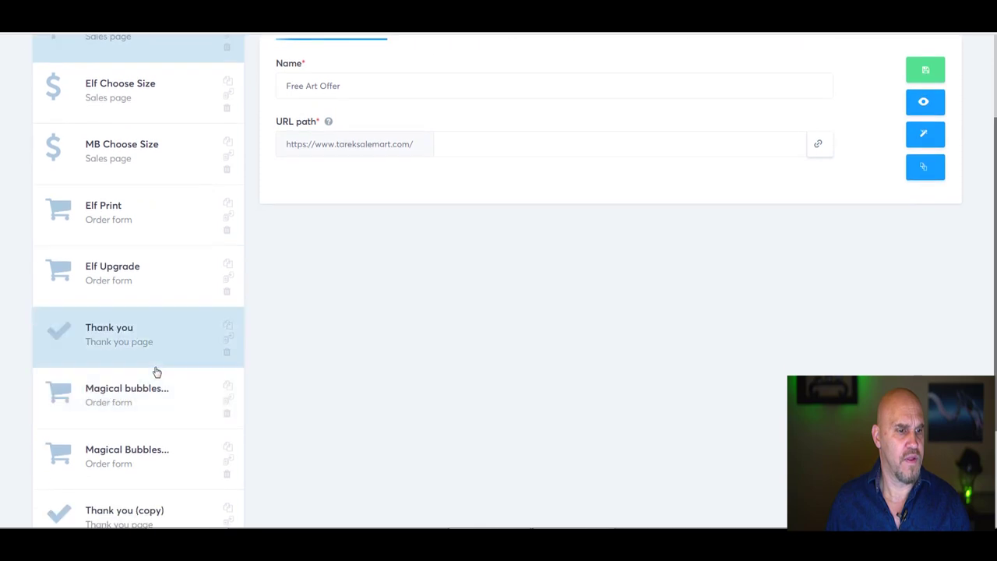
left_click(144, 275)
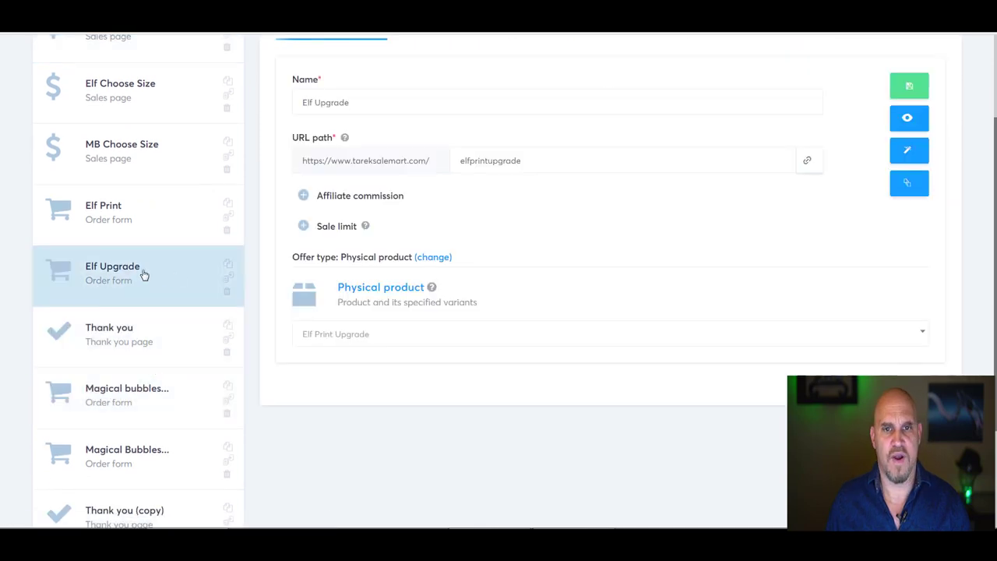
left_click(908, 117)
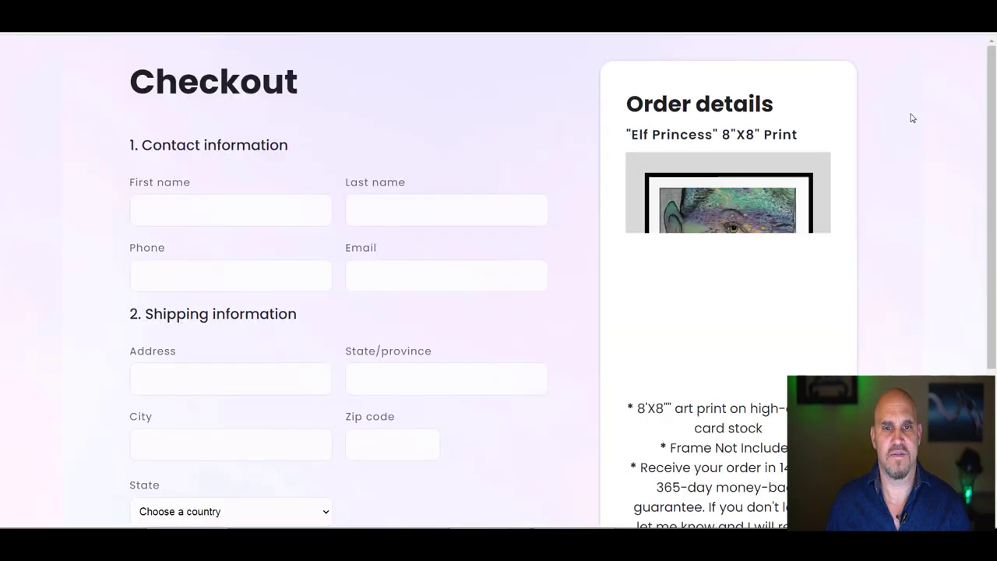
scroll(662, 215, "down", 3)
scroll(662, 216, "down", 3)
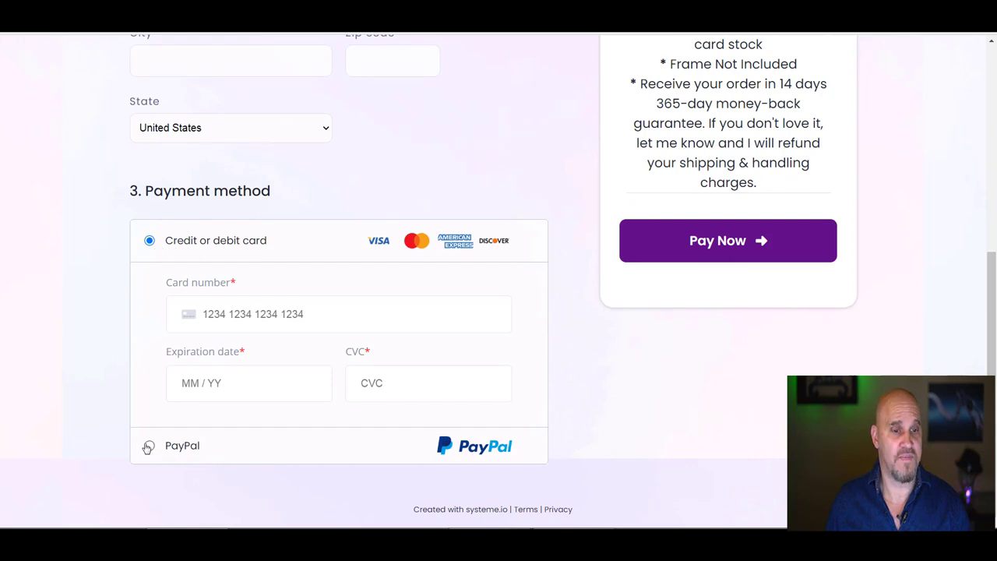
scroll(549, 337, "up", 5)
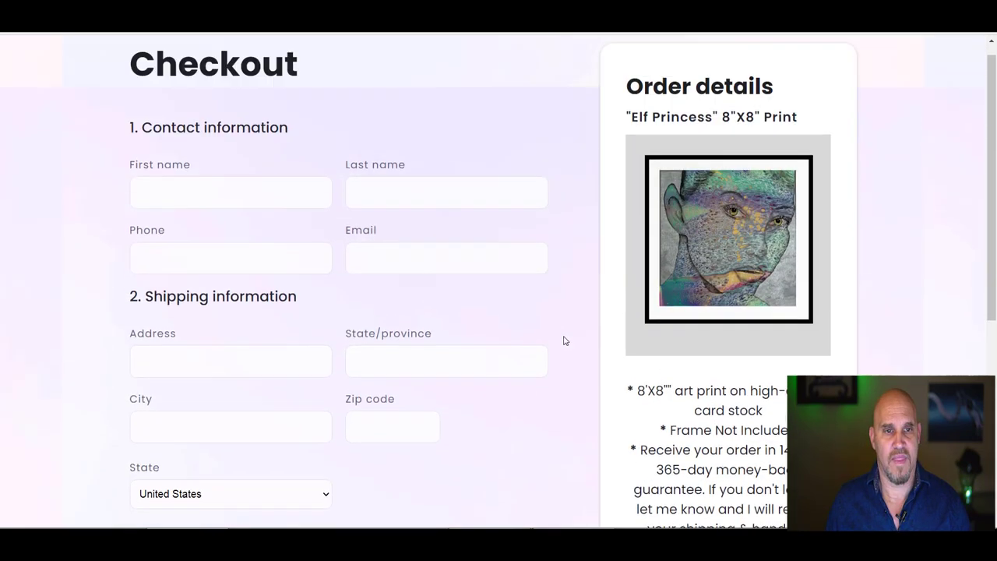
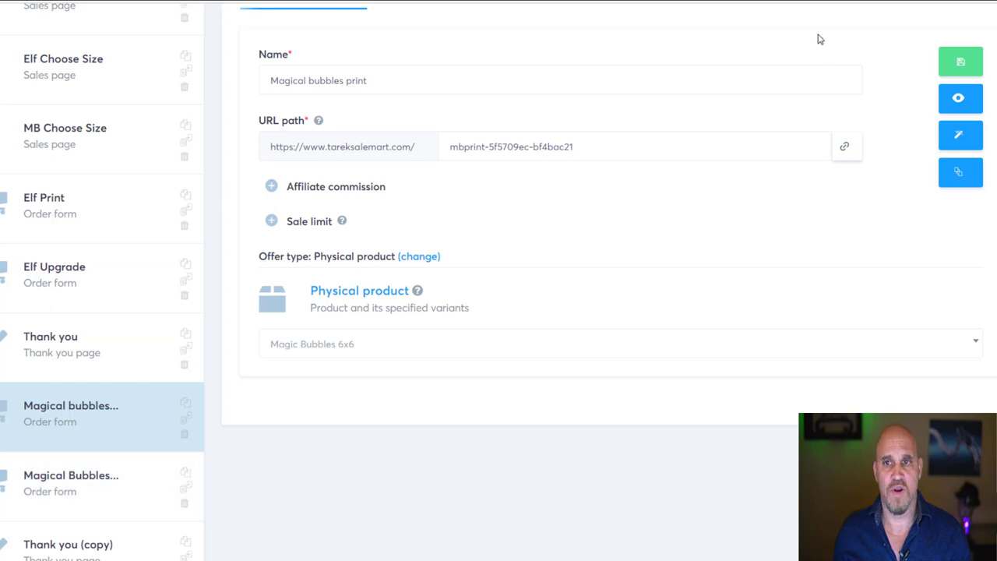
- Start a new product under physical products and name it "Framed Magic Bubbles"
scroll(797, 65, "up", 3)
mouse_move(802, 35)
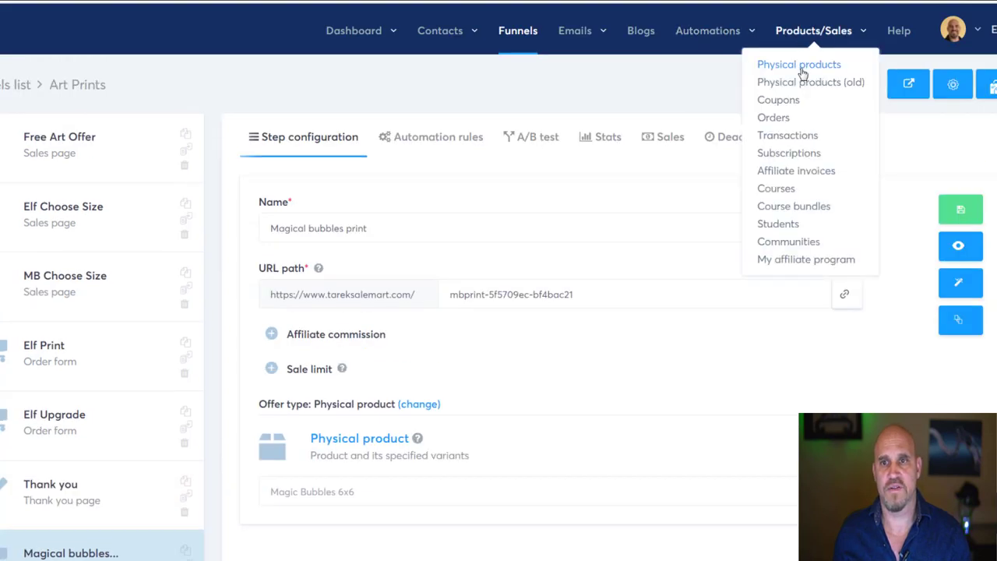
left_click(790, 67)
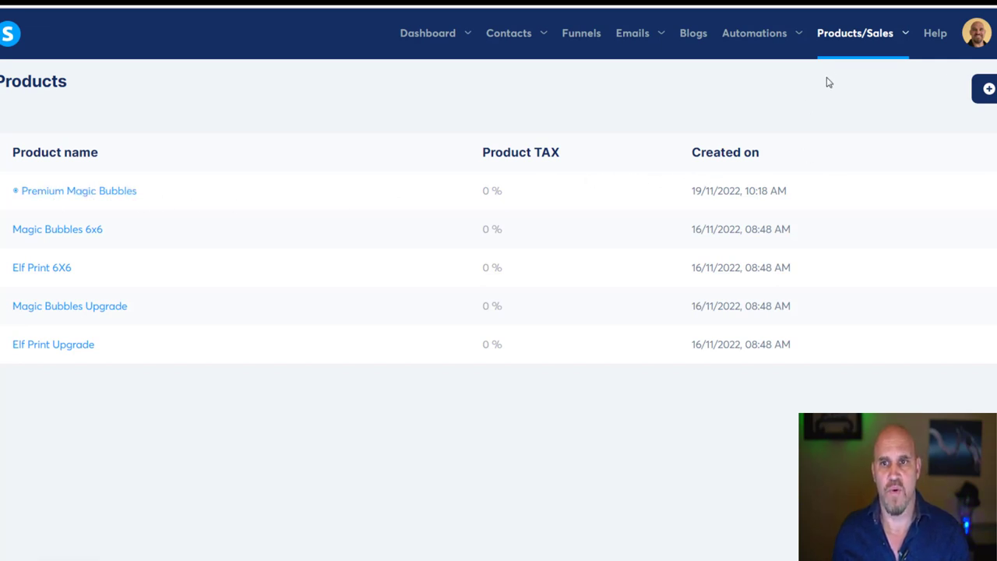
left_click(984, 88)
left_click(331, 153)
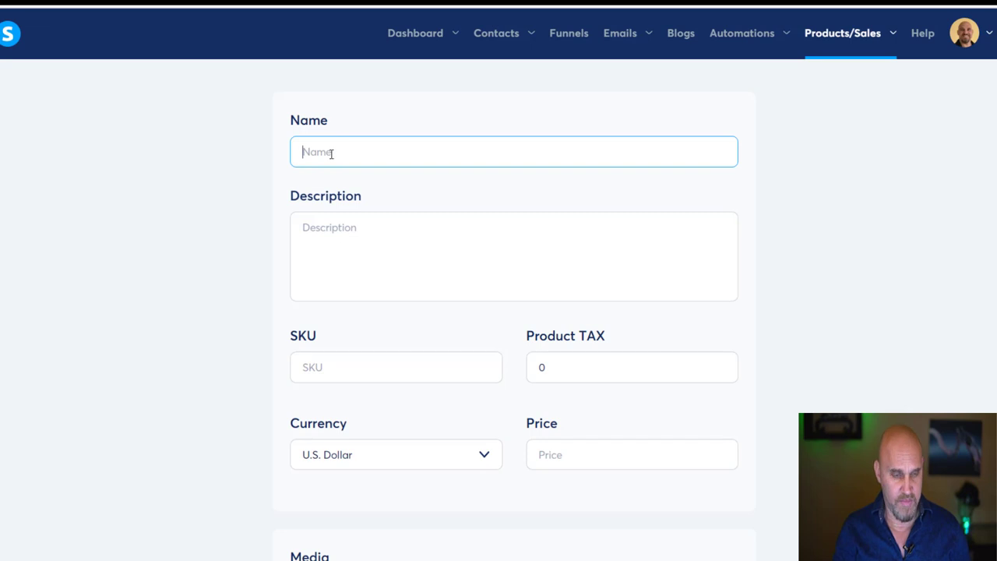
type("Framed Magic Bubbles")
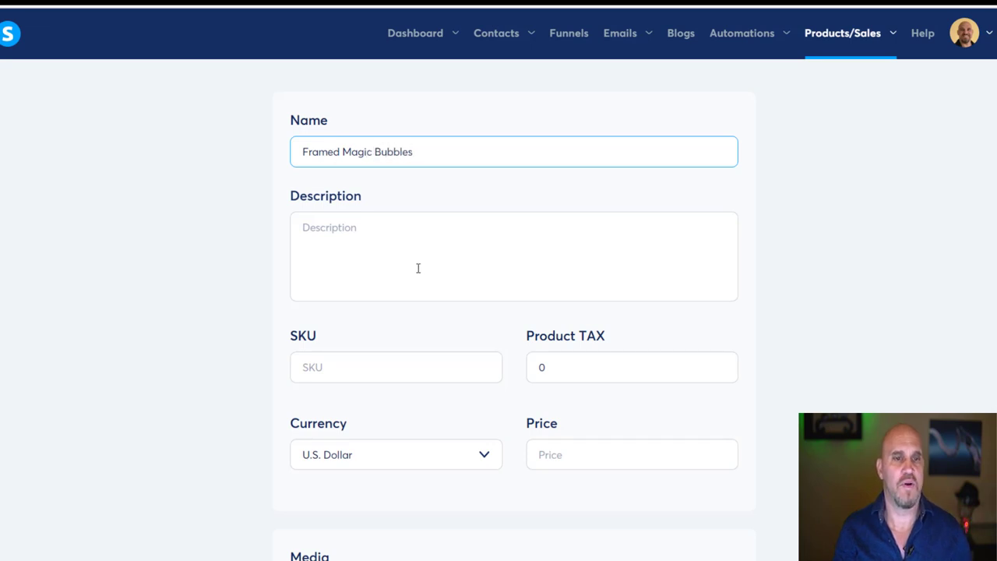
- Describe the product as "30 X 40 Framed Magic Bubbles Print" and set its SKU to FRA-109
left_click(339, 231)
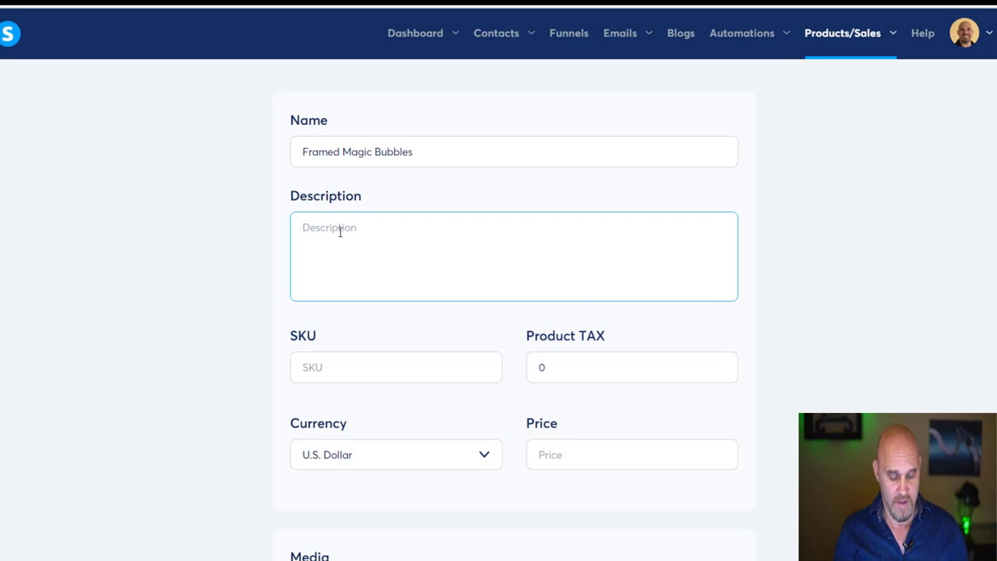
type("30 X 40")
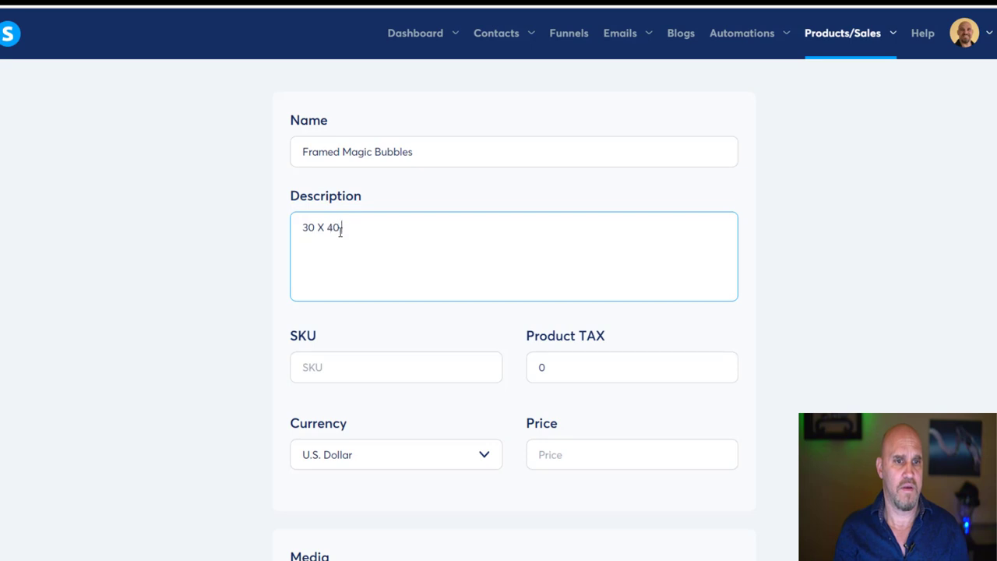
type("Framed Magic Bubb")
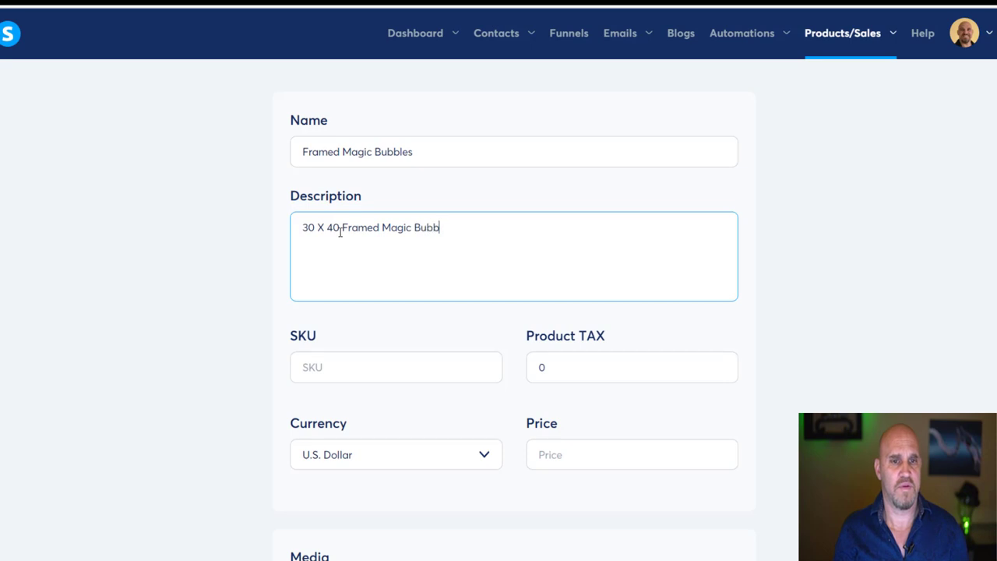
type("les PR")
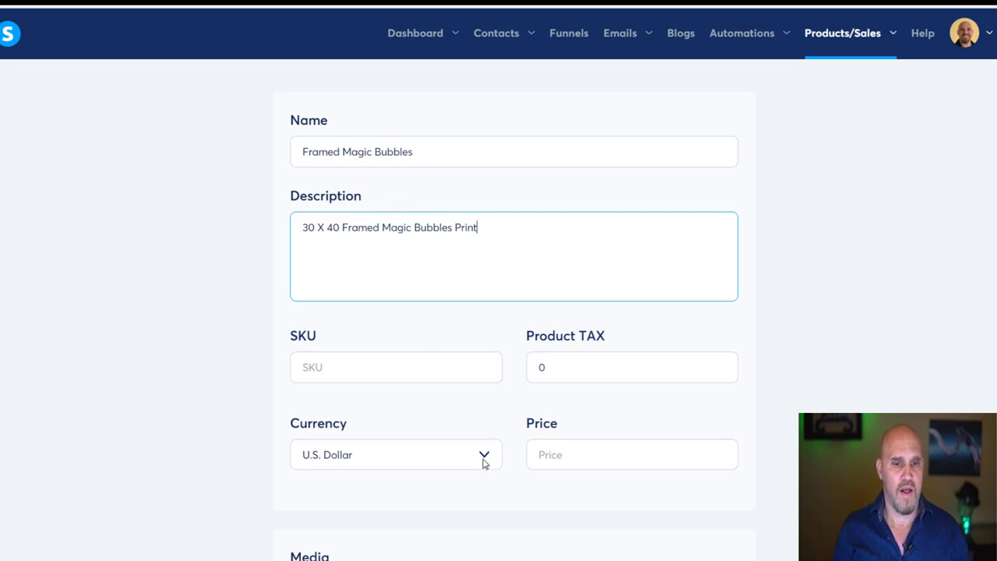
left_click(386, 372)
type("FRA-109")
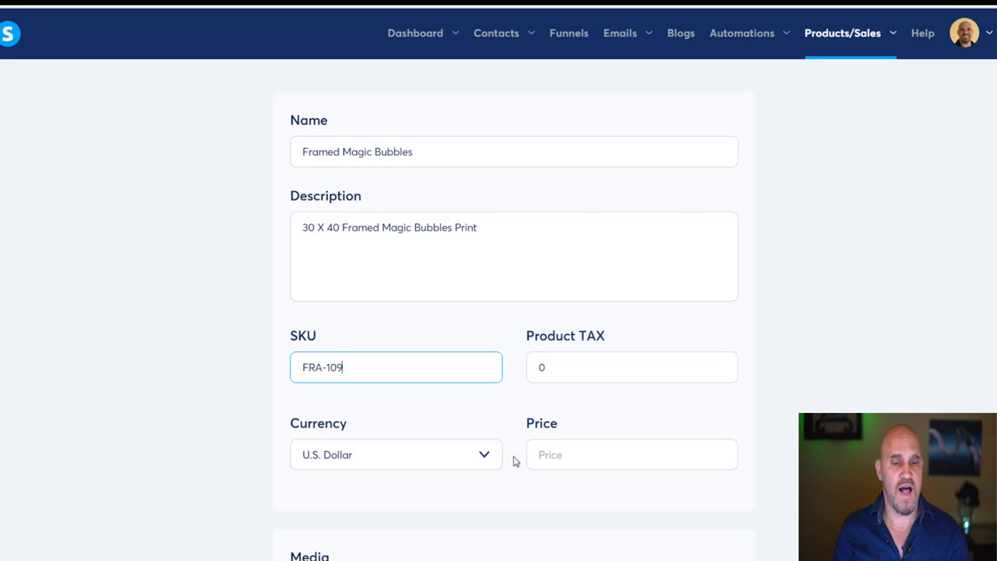
- Set the product's price to 3000 U.S. dollars
left_click(540, 455)
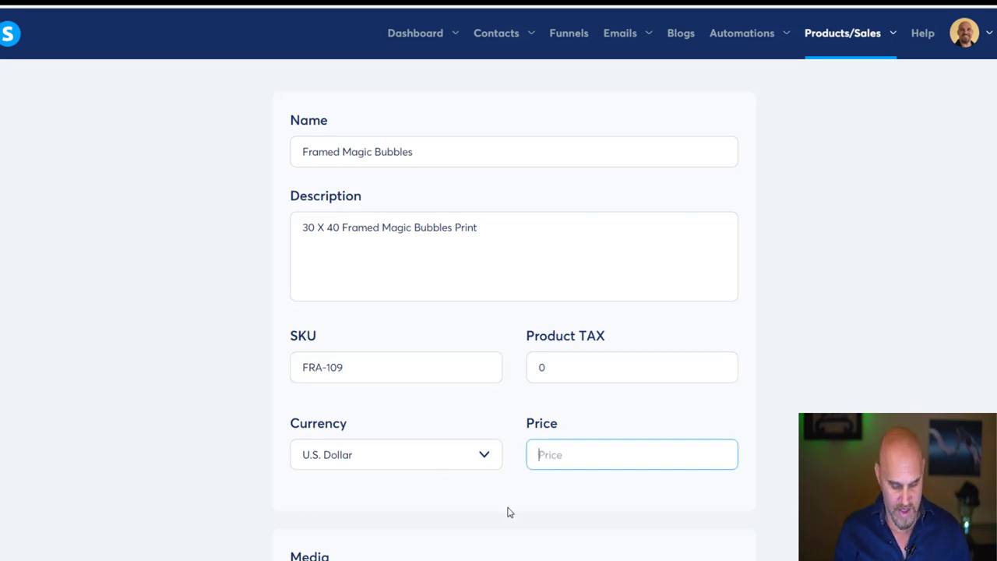
type("02")
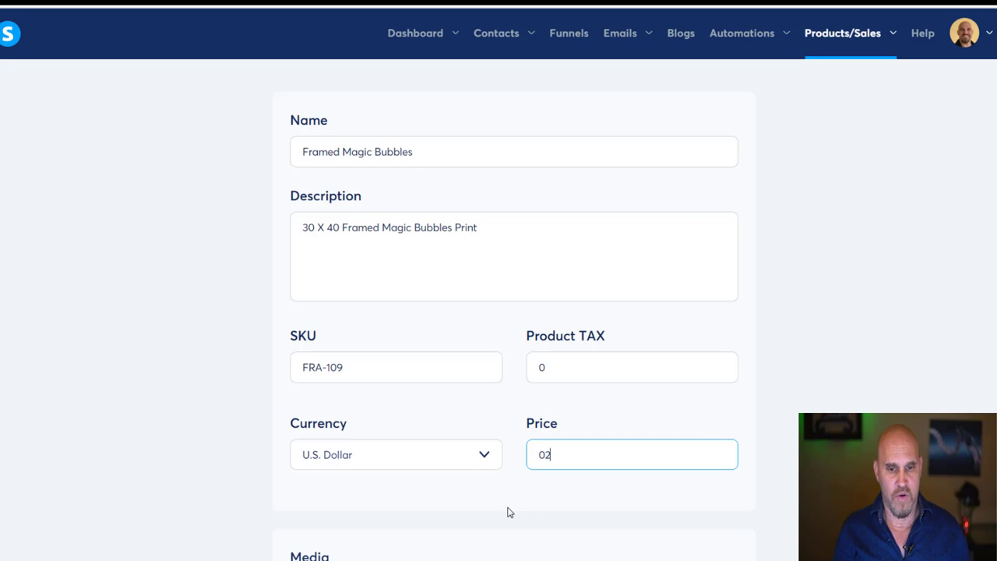
key("BackSpace")
type("3000")
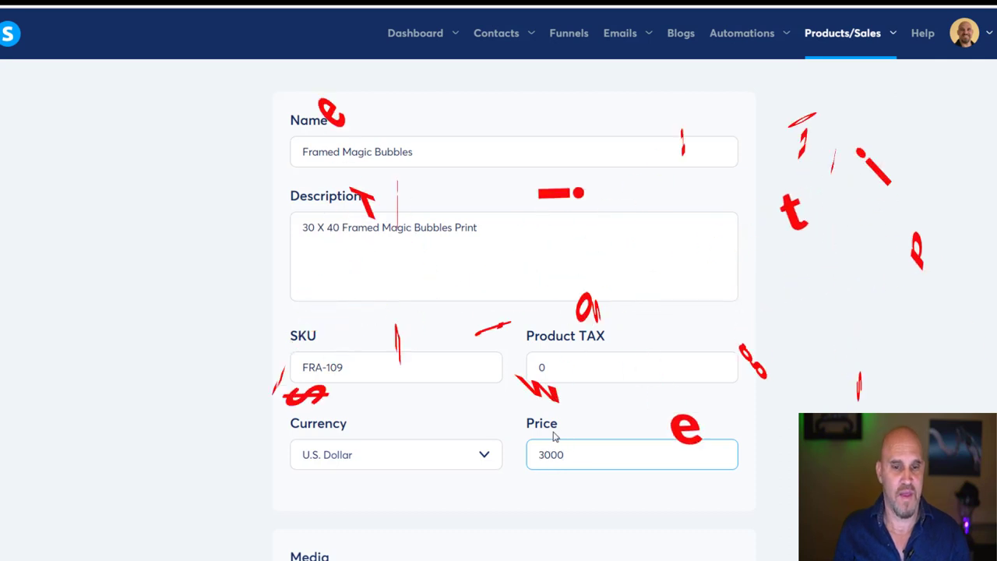
- Upload the framed bubbles artwork as product media, cropped to the part with the girl silhouette, and save the product
scroll(514, 417, "down", 3)
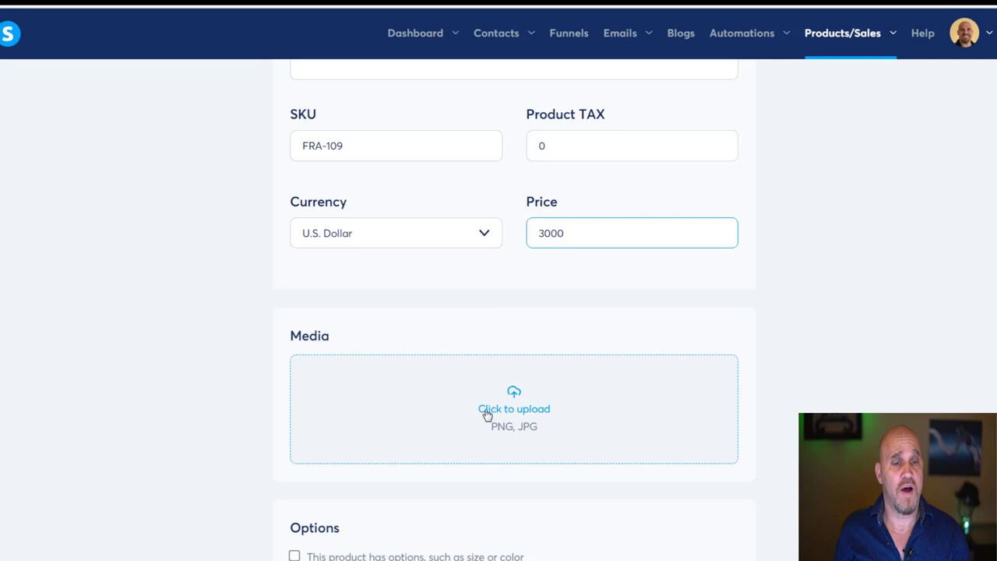
scroll(592, 420, "down", 1)
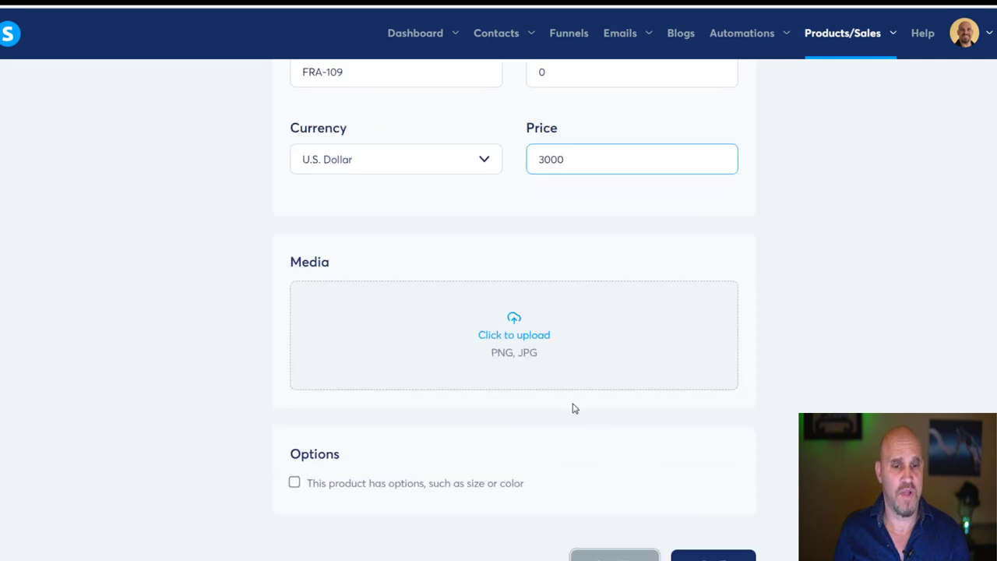
left_click(514, 334)
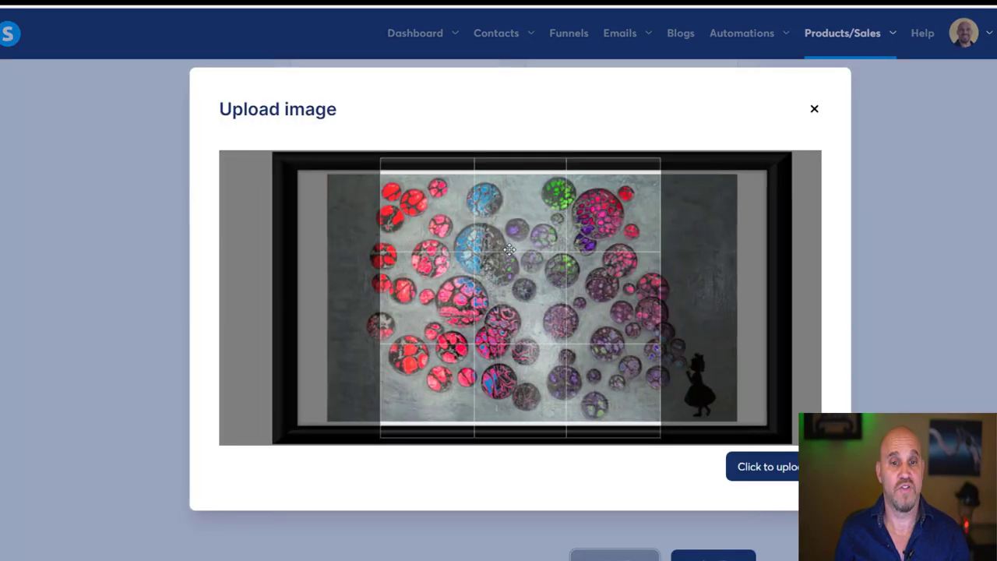
scroll(510, 250, "up", 1)
scroll(495, 233, "down", 1)
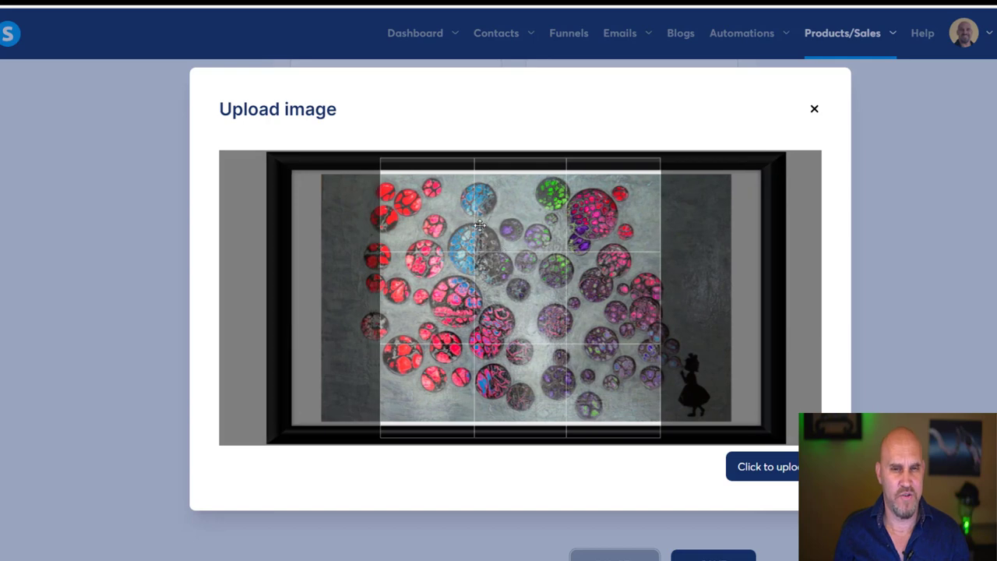
left_click_drag(552, 324, 457, 322)
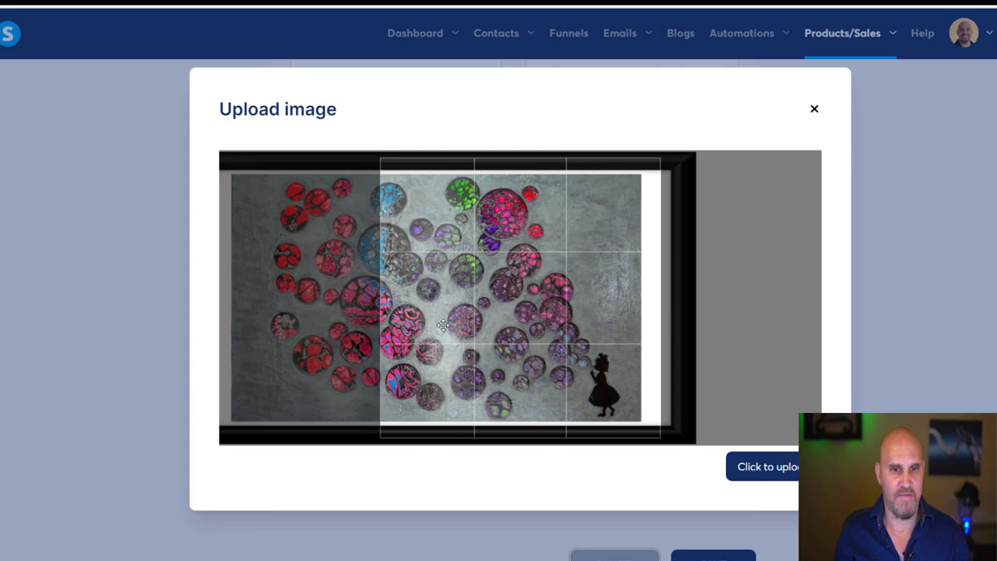
left_click(768, 467)
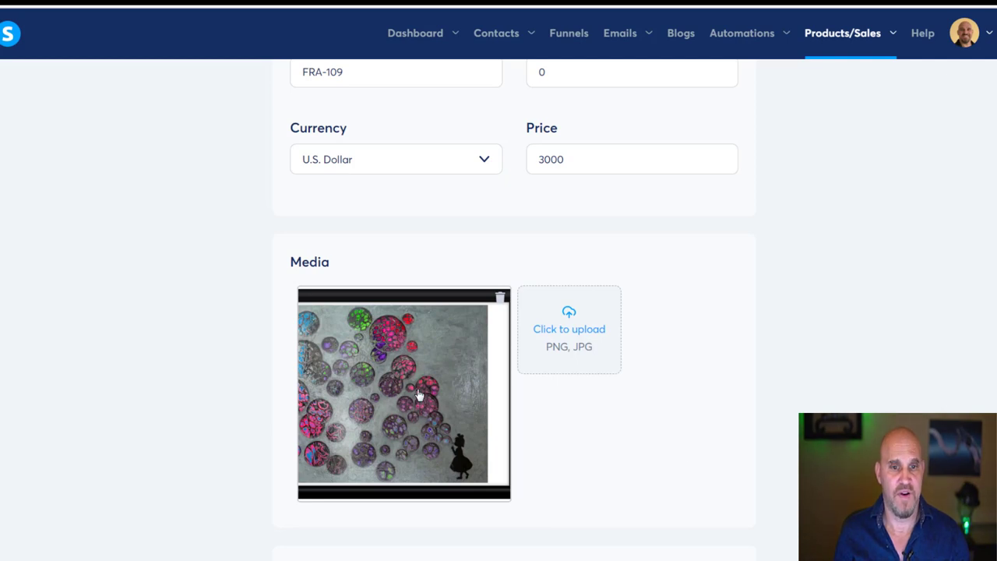
scroll(725, 392, "down", 2)
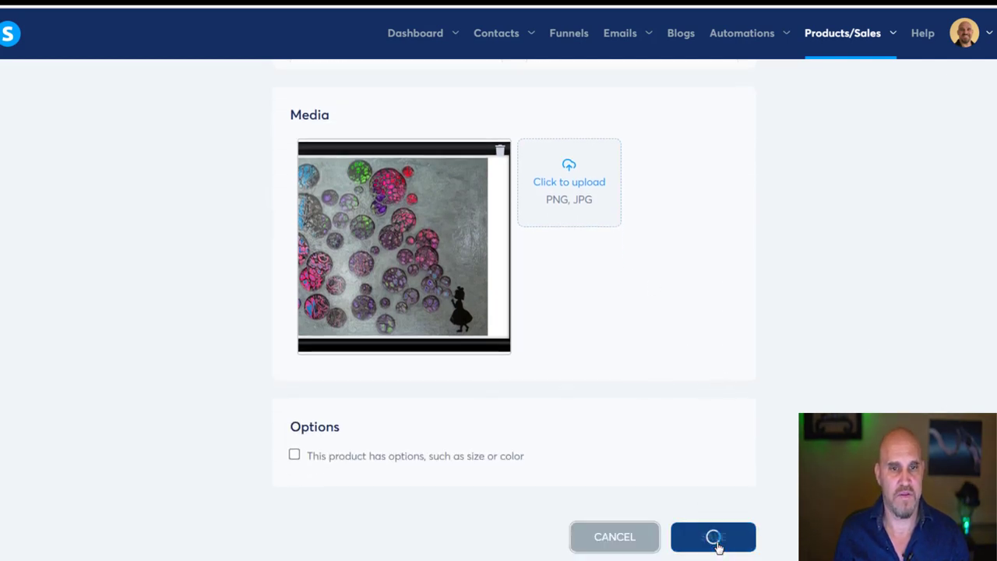
left_click(703, 518)
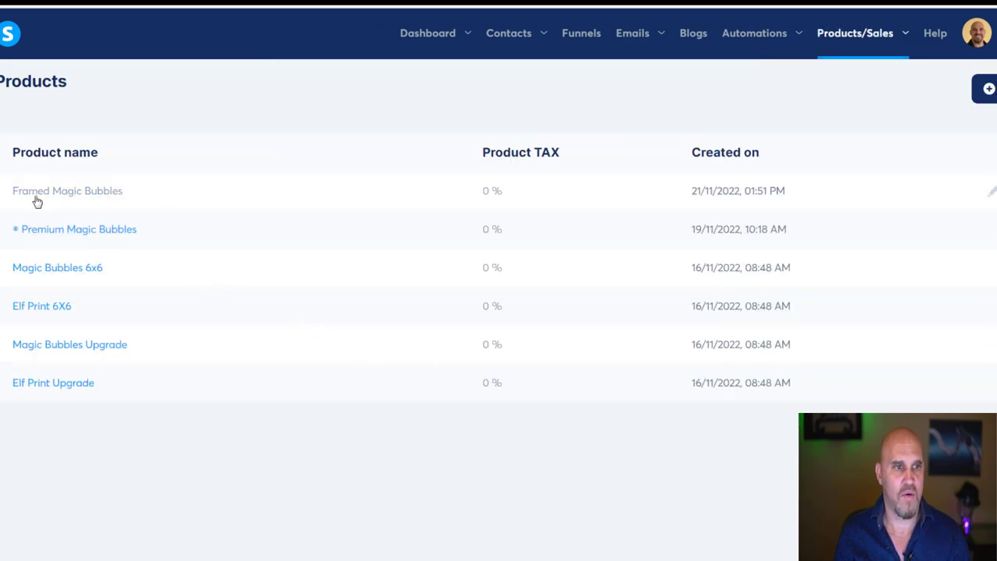
- Open the Framed Magic Bubbles product for editing and copy the Fisheye circle symbol from the Cool Symbols & Fonts site
left_click(991, 195)
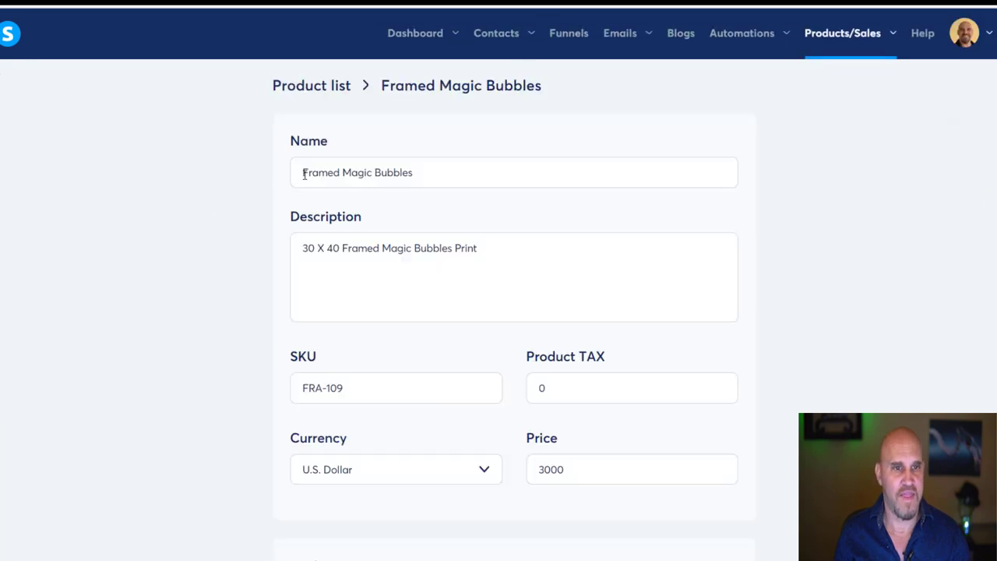
left_click(302, 172)
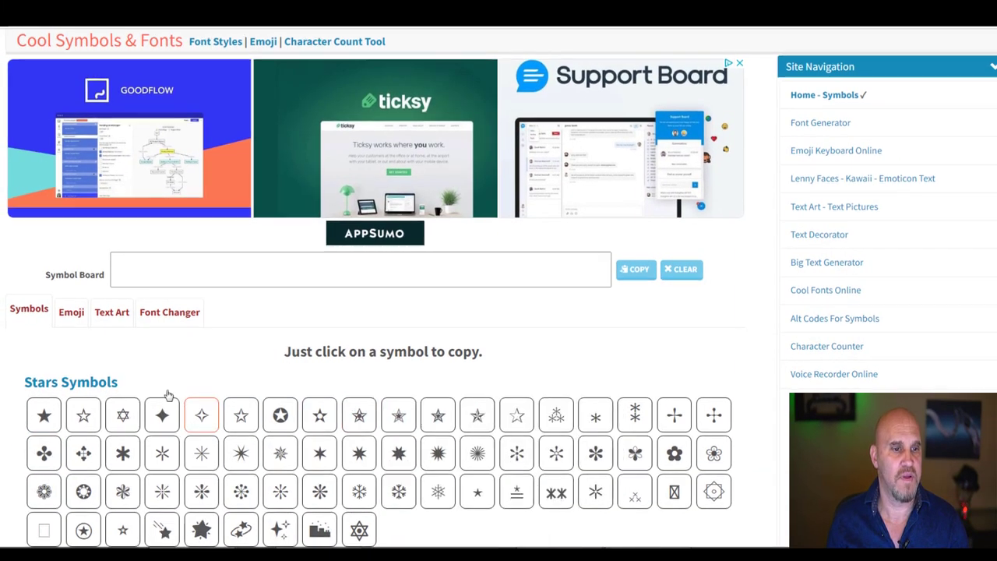
scroll(167, 401, "down", 7)
scroll(167, 386, "down", 15)
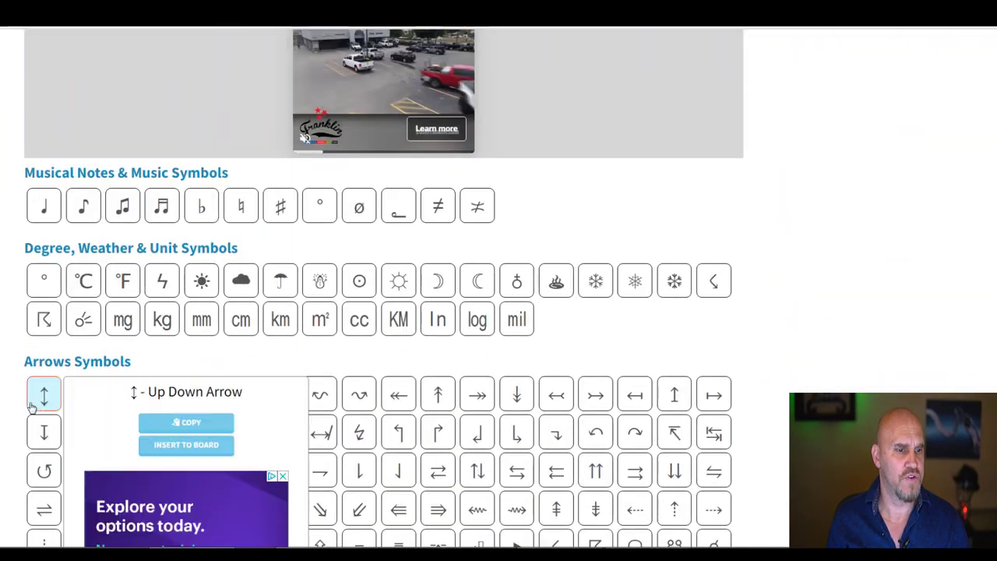
scroll(26, 402, "down", 12)
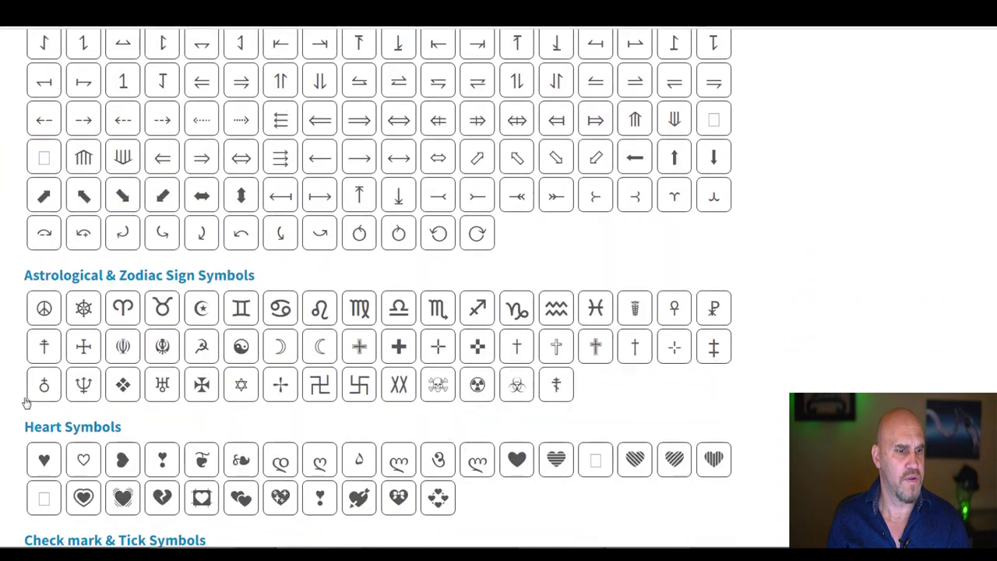
scroll(25, 402, "down", 10)
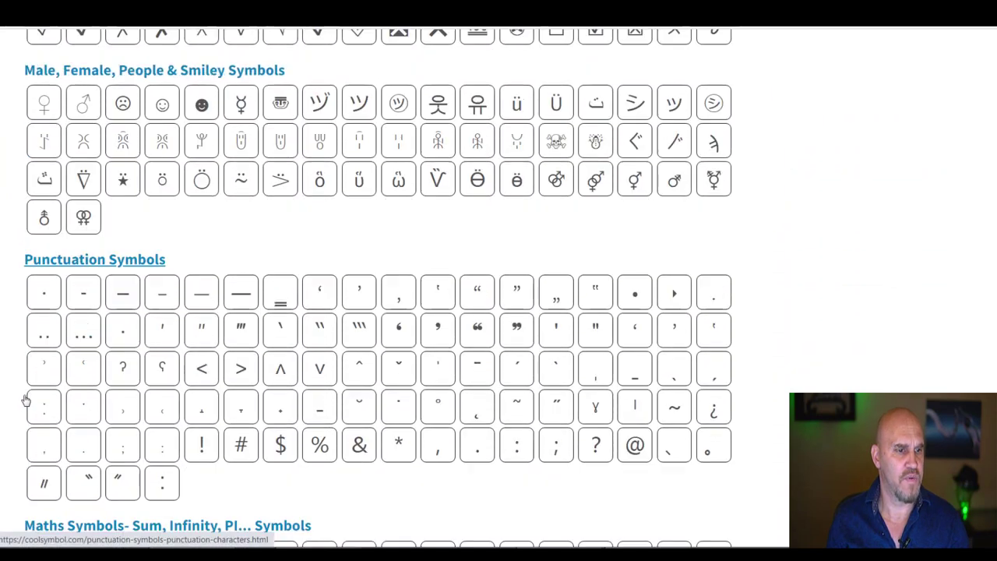
scroll(26, 402, "down", 15)
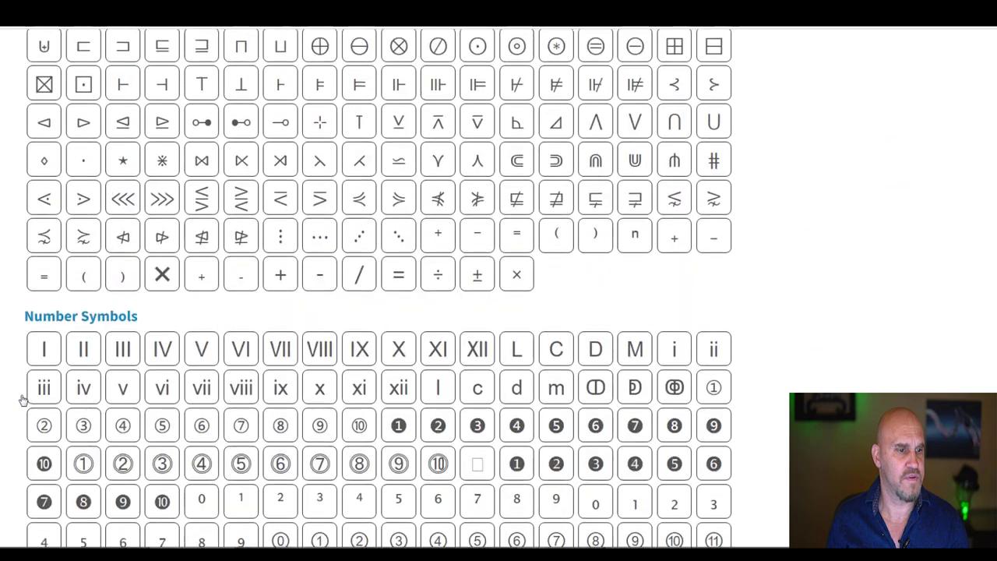
scroll(17, 397, "down", 4)
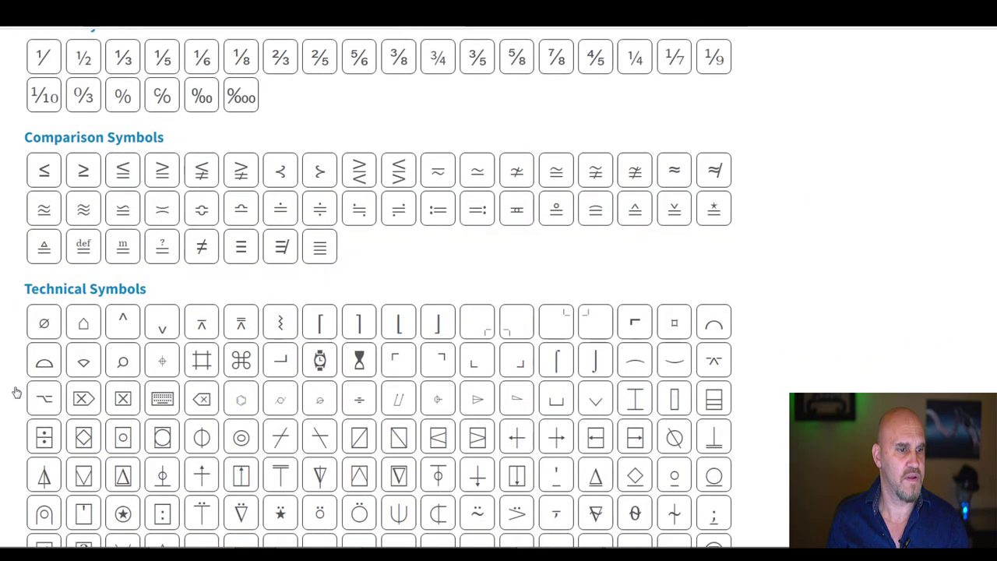
scroll(18, 393, "down", 20)
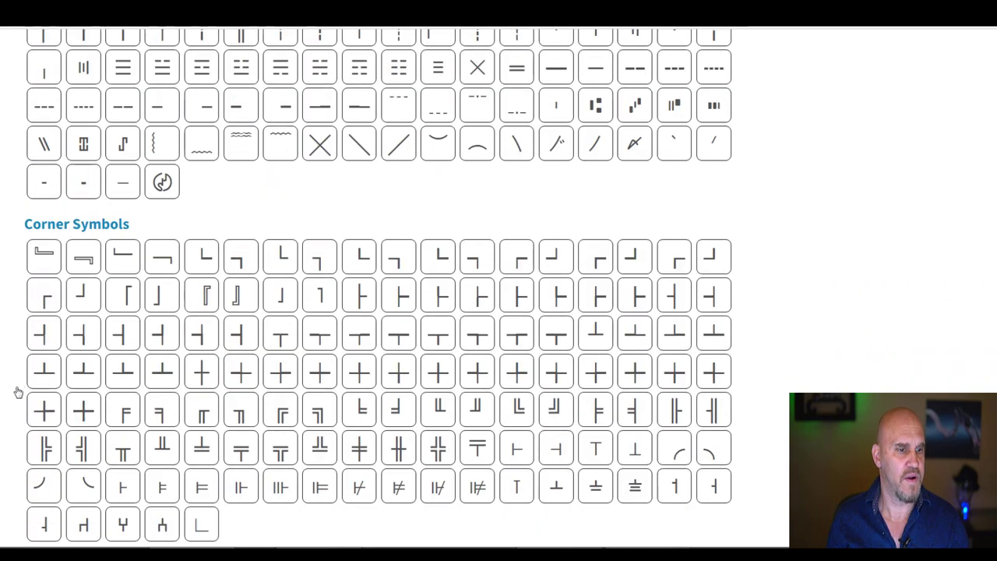
scroll(17, 393, "down", 8)
scroll(17, 393, "up", 3)
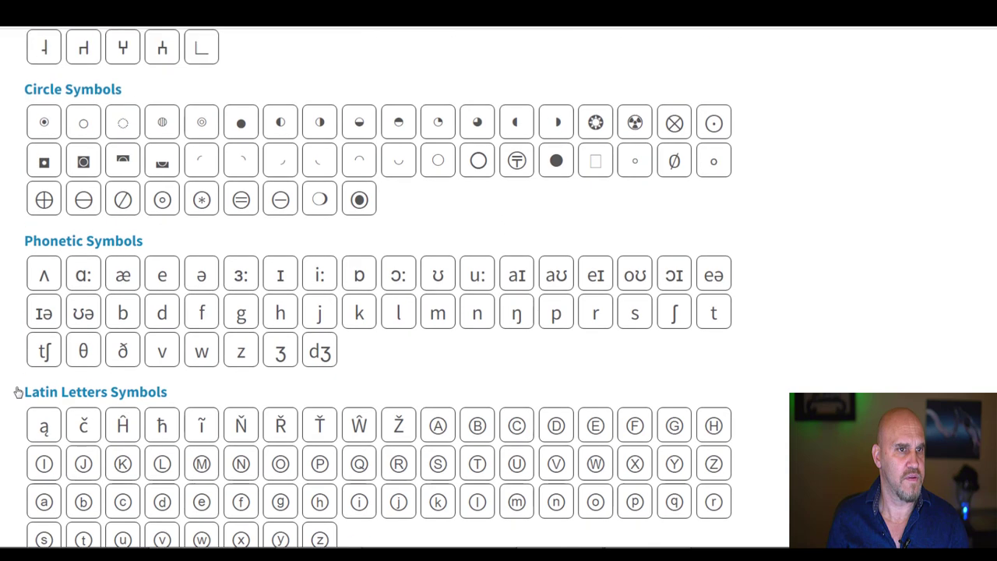
left_click(35, 262)
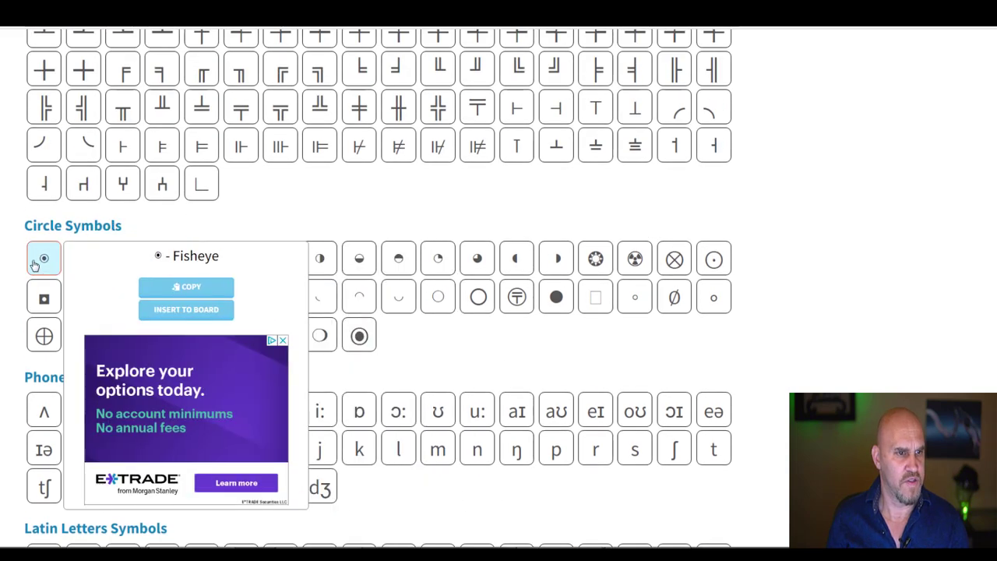
left_click(175, 290)
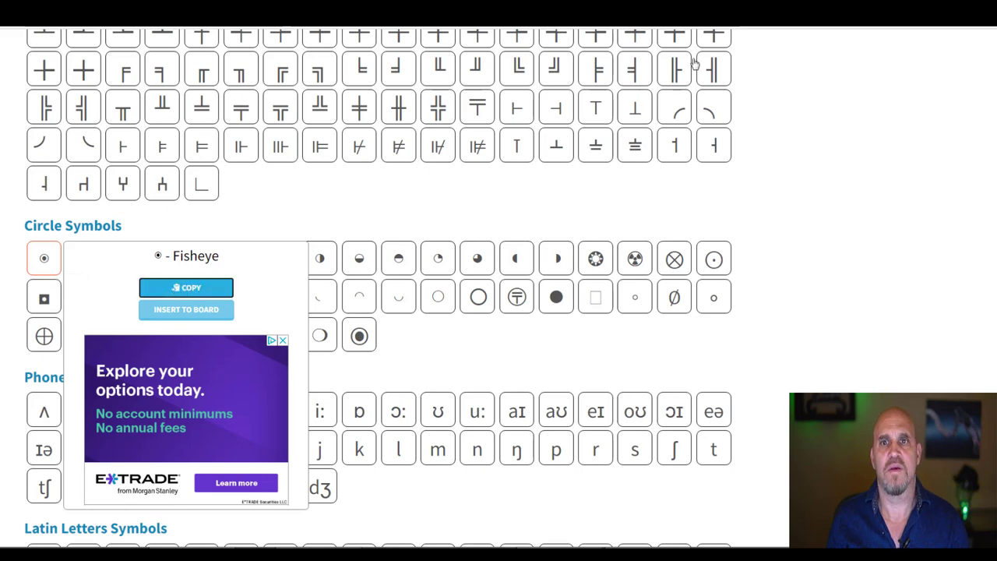
- Return to the systeme.io product, paste the copied symbol in front of the name Framed Magic Bubbles, and save the product
key("alt+Tab")
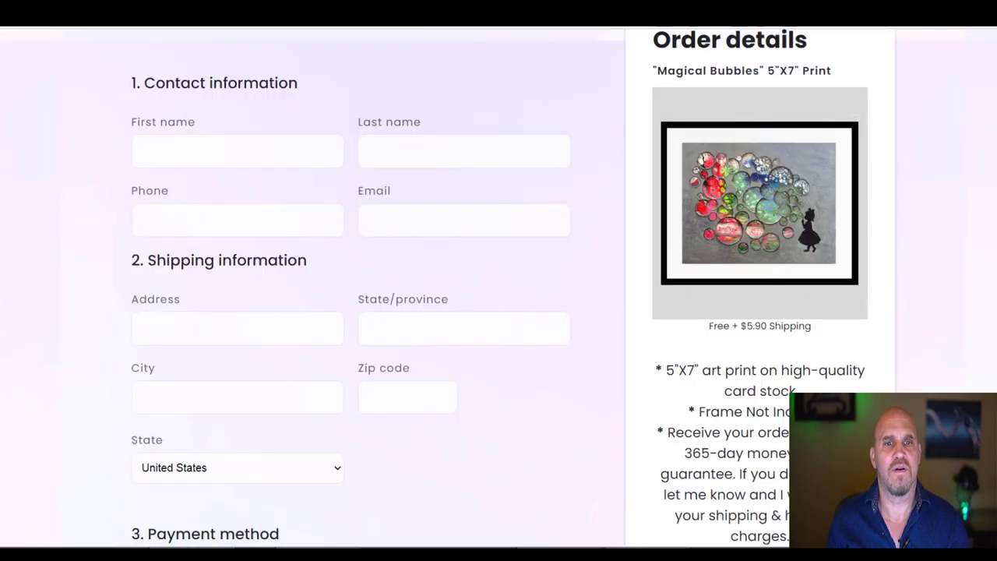
key("alt+Tab")
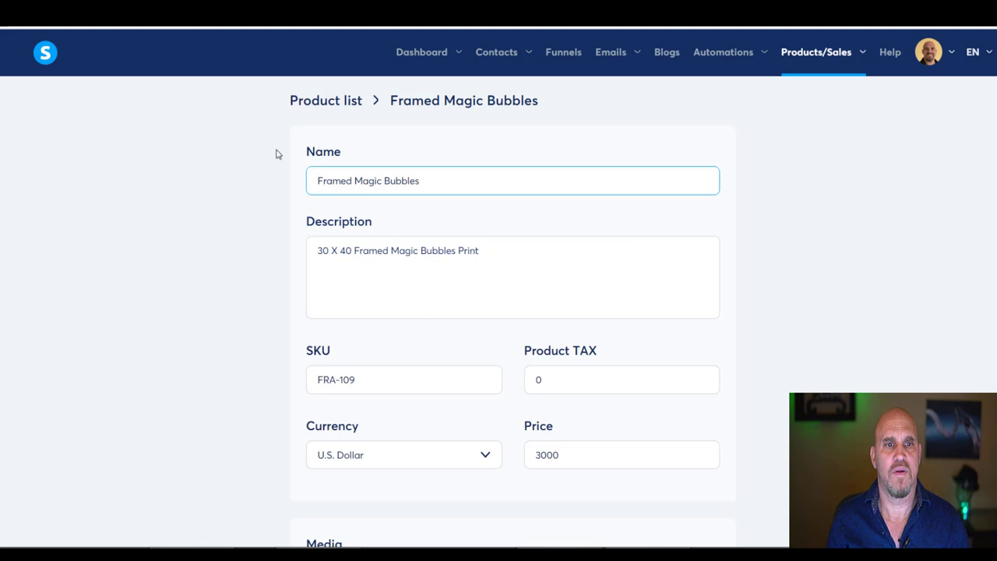
key("ctrl+v")
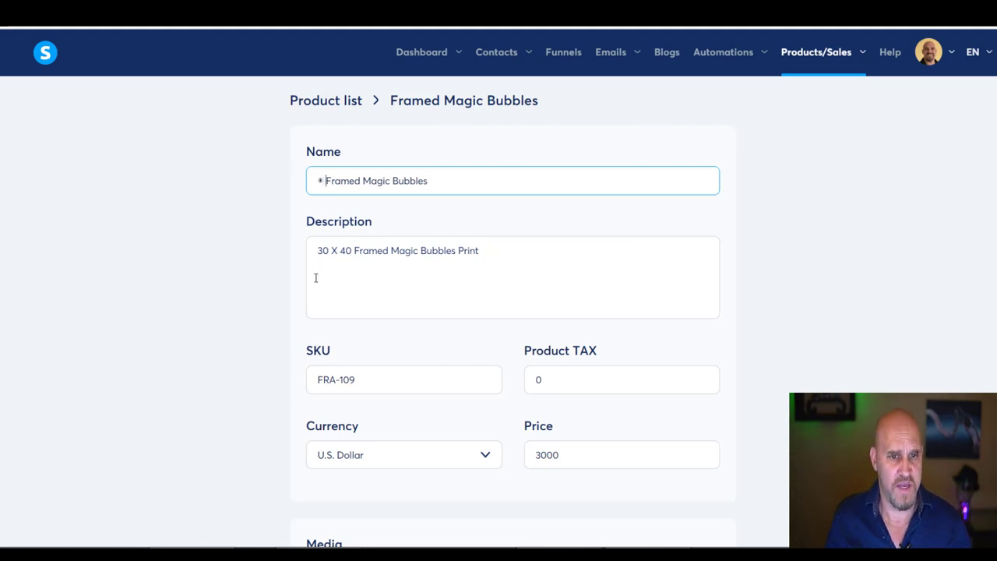
scroll(706, 281, "down", 4)
scroll(572, 429, "down", 2)
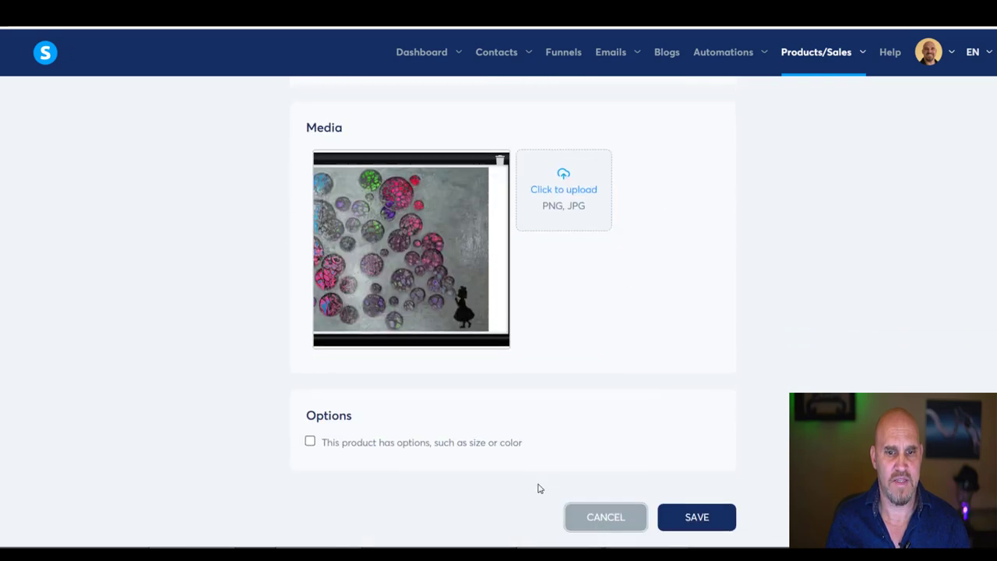
left_click(698, 531)
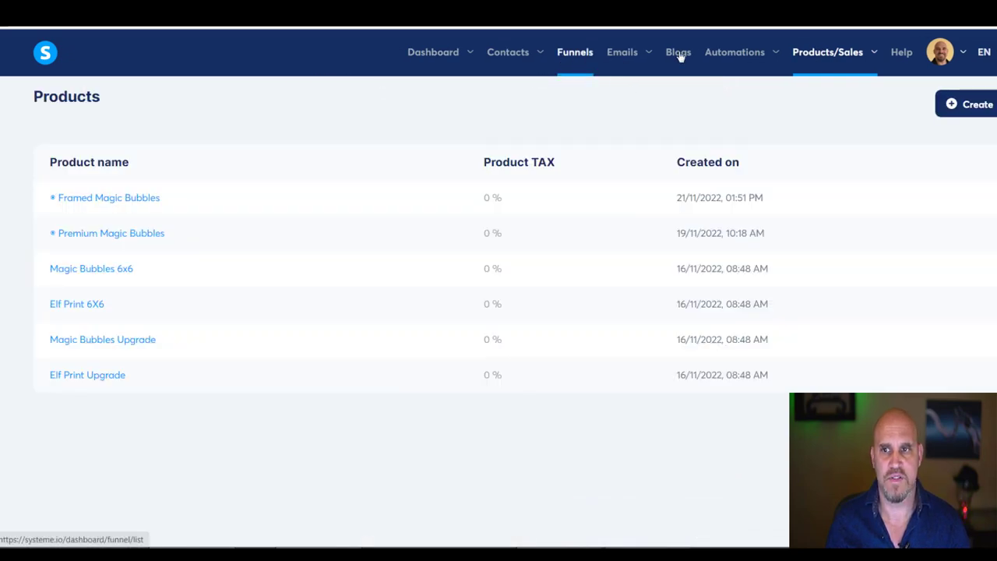
- In the Art Prints funnel, add a new step named "Order form Framed Magic Bubbles" with the type Order form
left_click(574, 53)
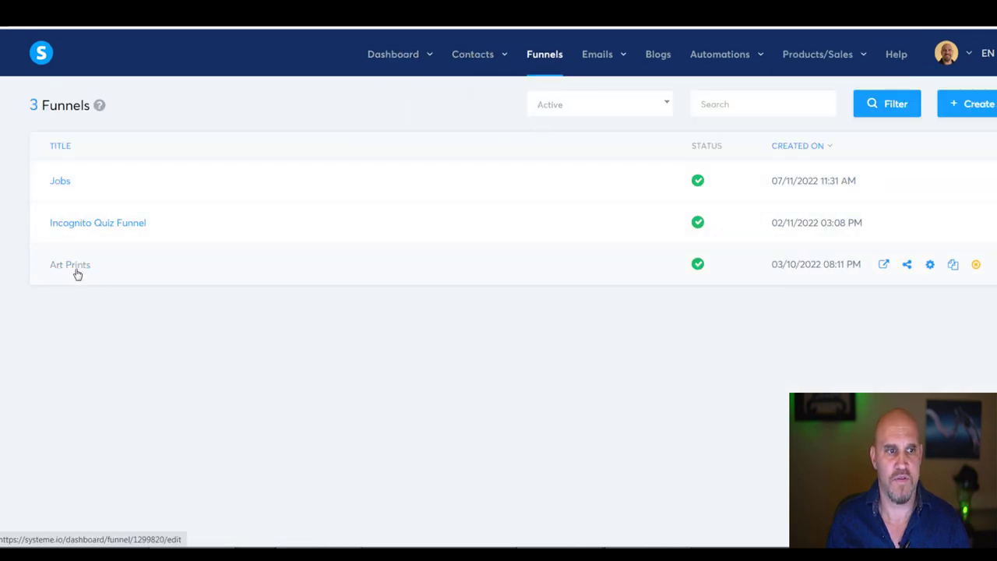
left_click(77, 272)
scroll(200, 335, "down", 5)
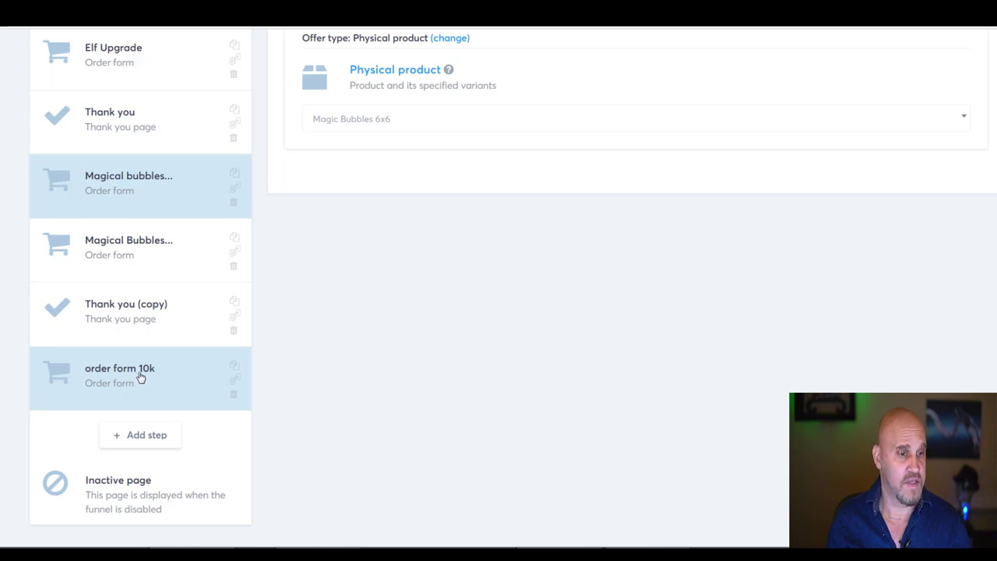
left_click(134, 441)
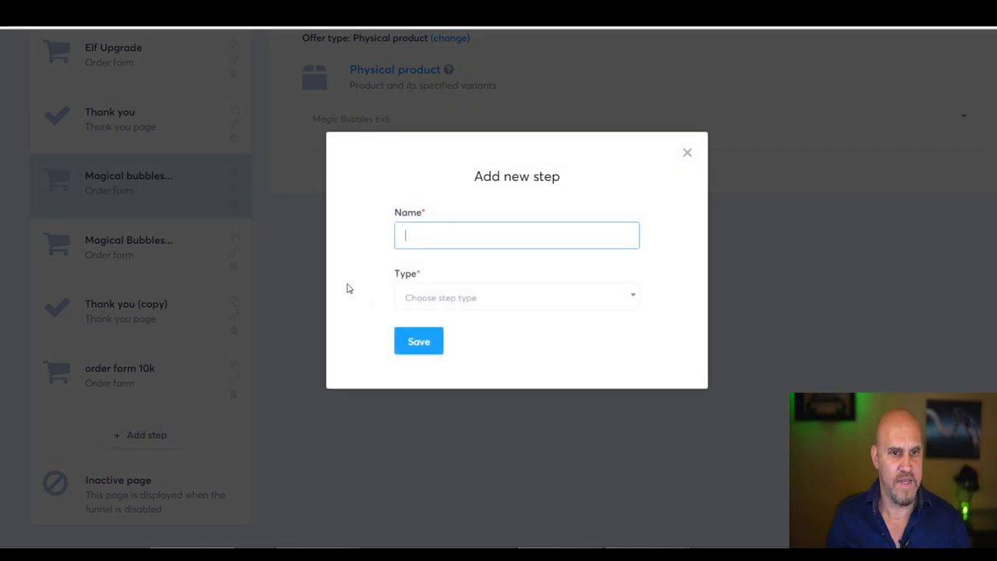
type("Order for")
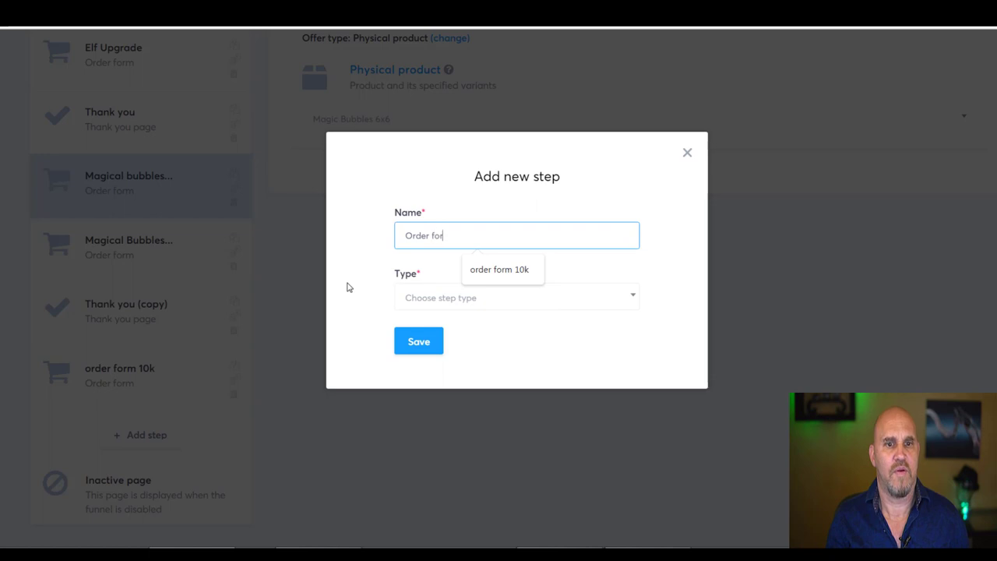
type("m Fro")
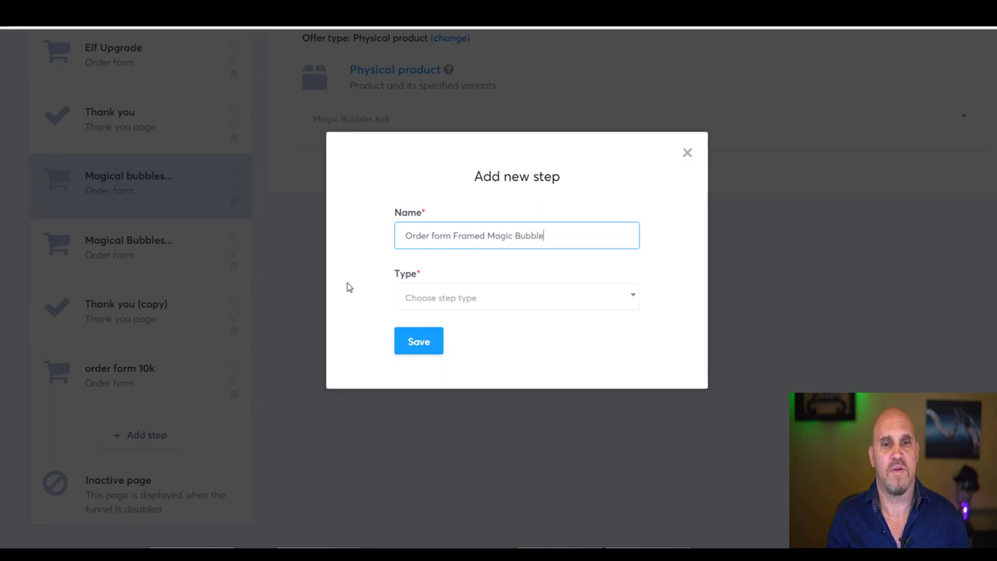
left_click(494, 301)
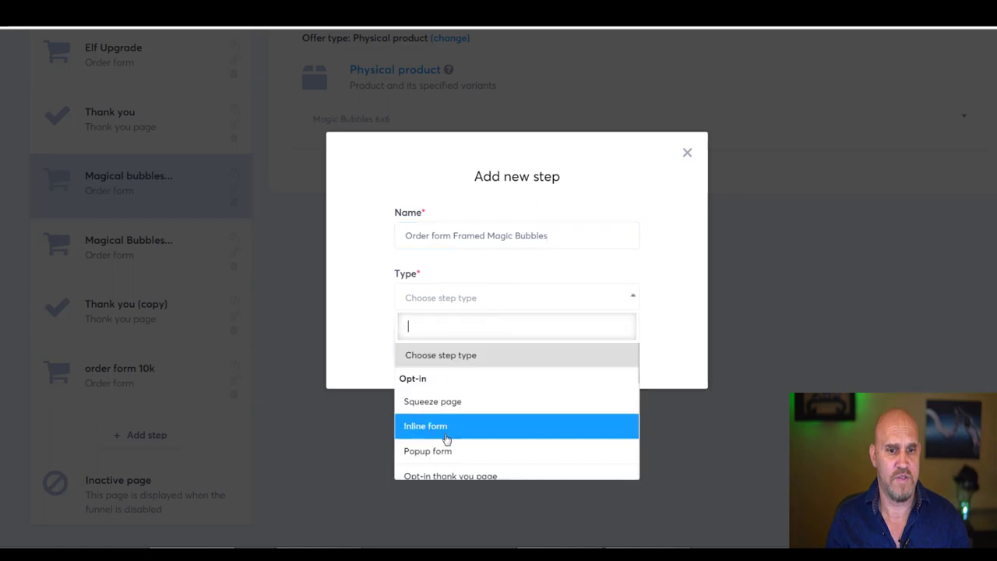
scroll(447, 440, "down", 3)
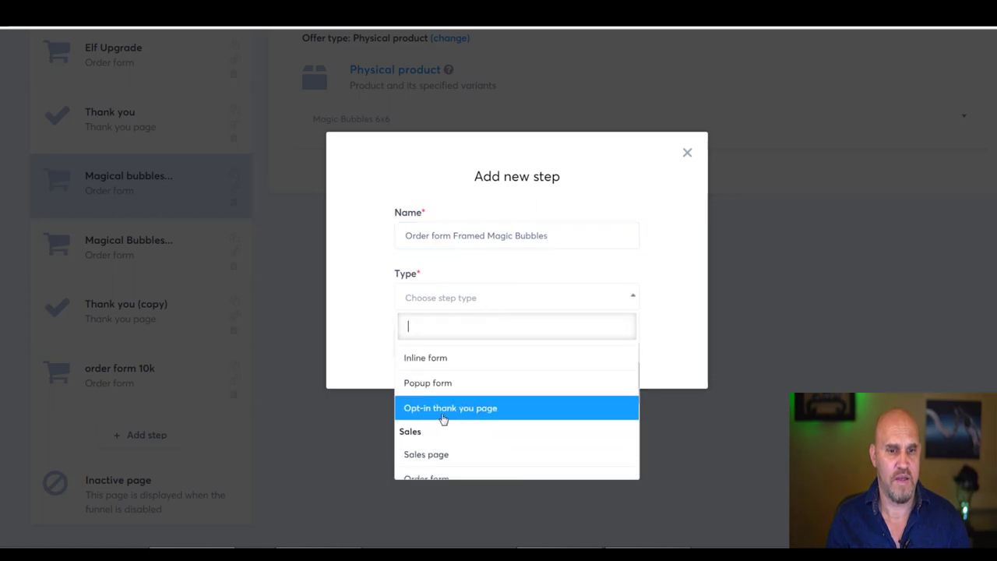
scroll(445, 427, "down", 3)
left_click(439, 411)
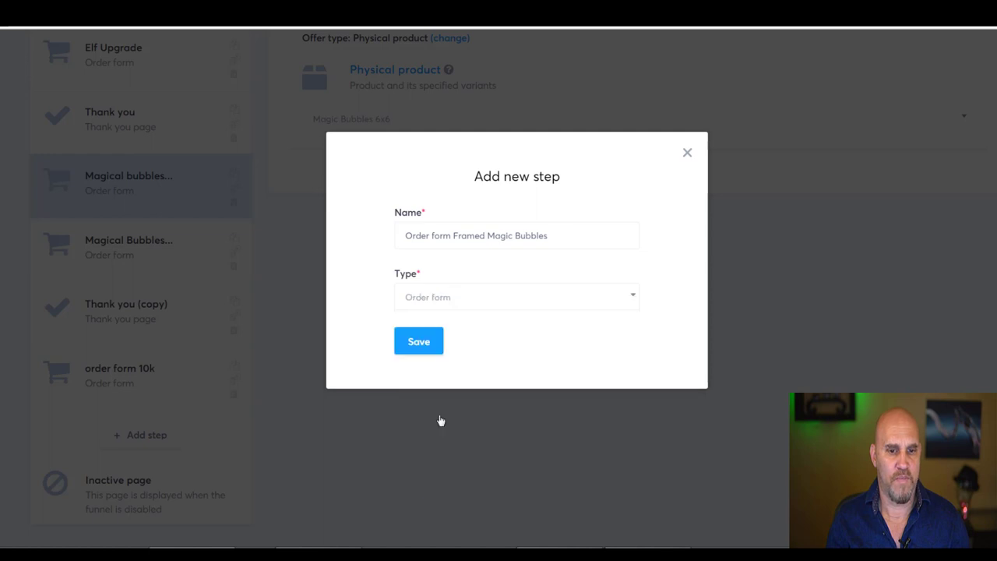
left_click(415, 341)
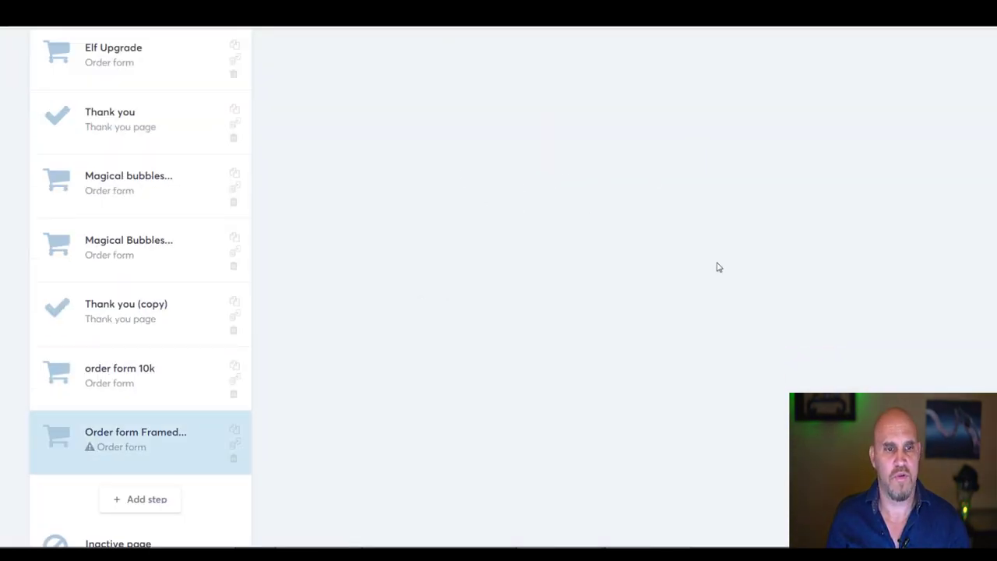
- Select the light pink Checkout template with the perfume order summary for the new order form
scroll(507, 259, "down", 5)
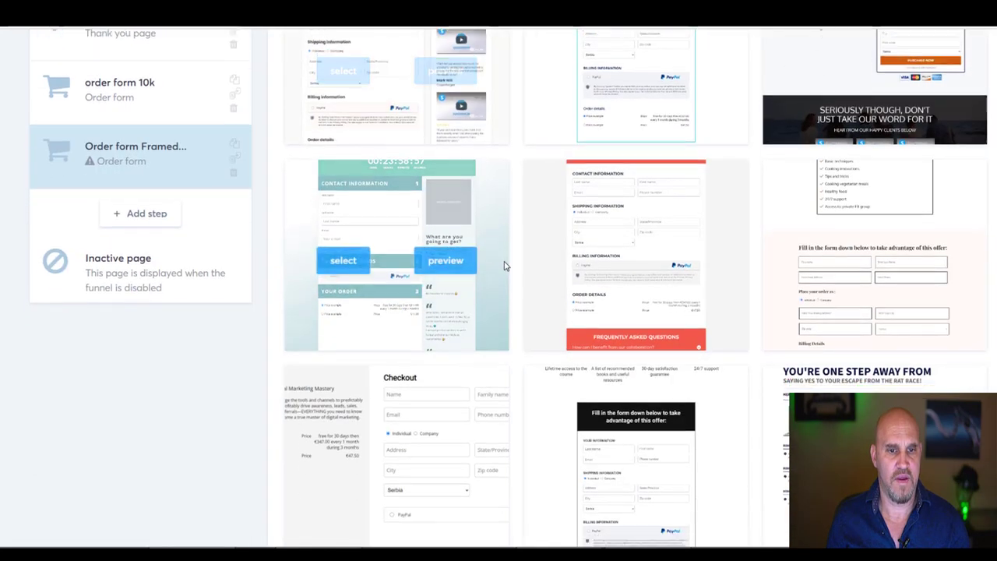
scroll(505, 265, "down", 7)
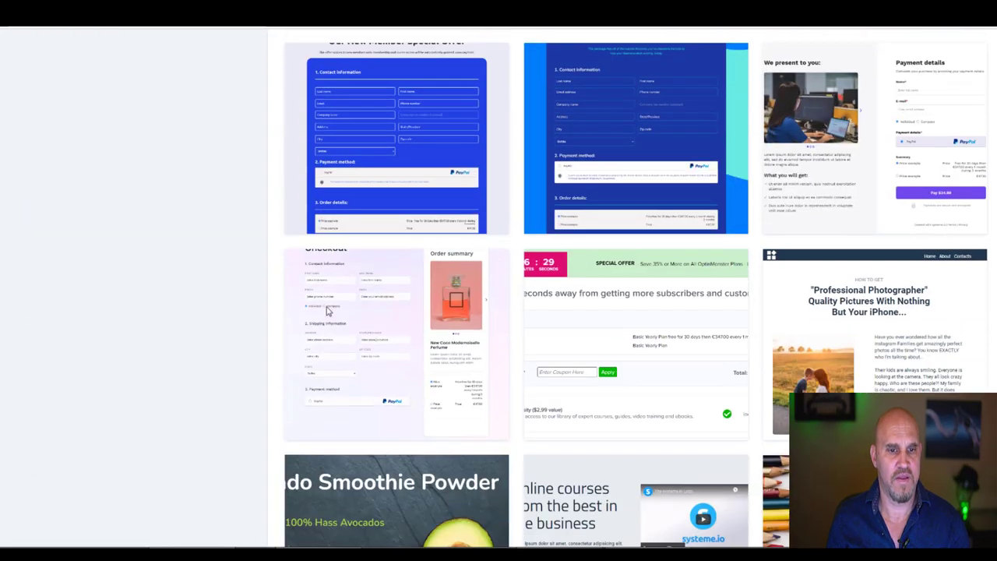
left_click(345, 355)
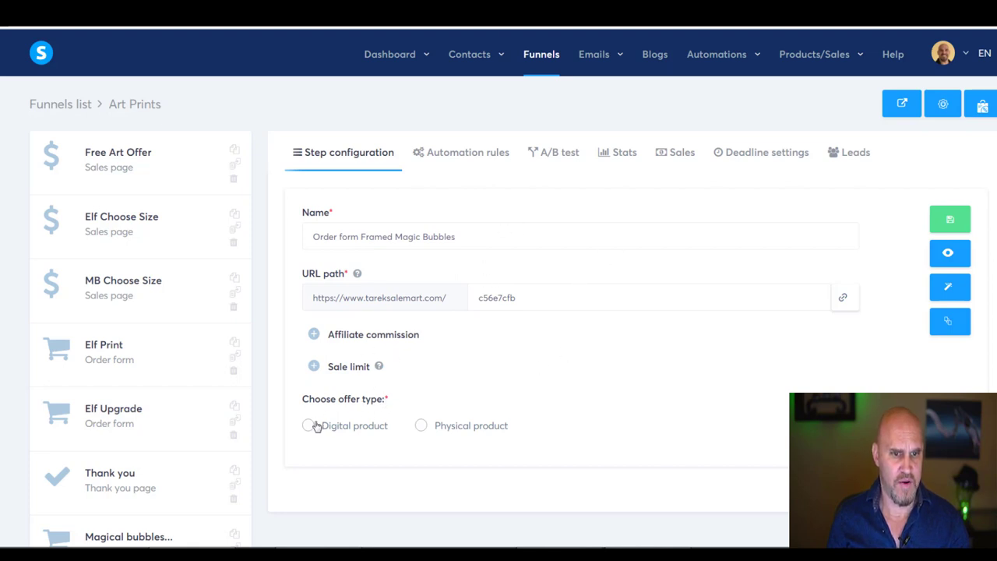
- Look at the Digital product offer settings and set the order form's offer type to Physical product
left_click(421, 427)
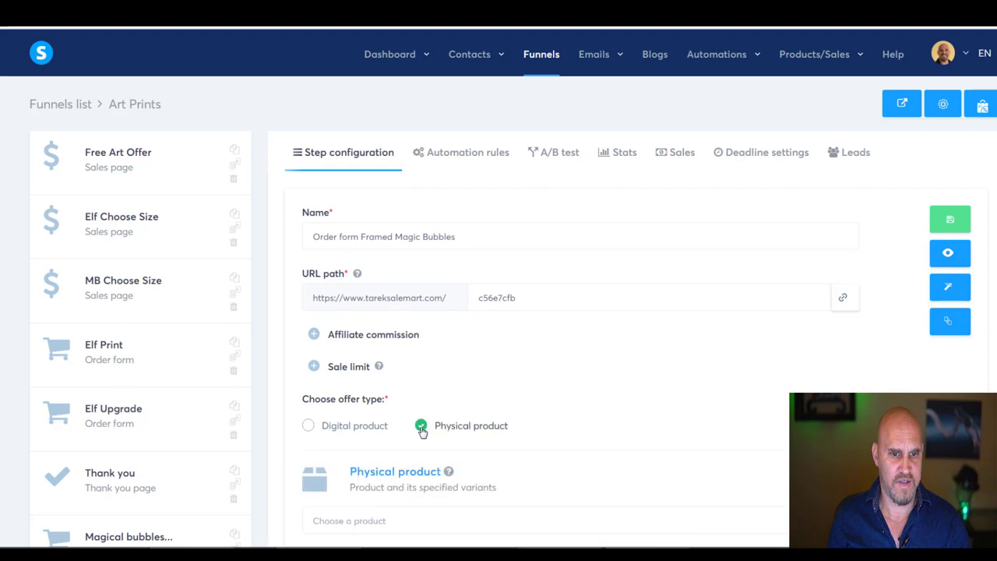
scroll(554, 407, "down", 2)
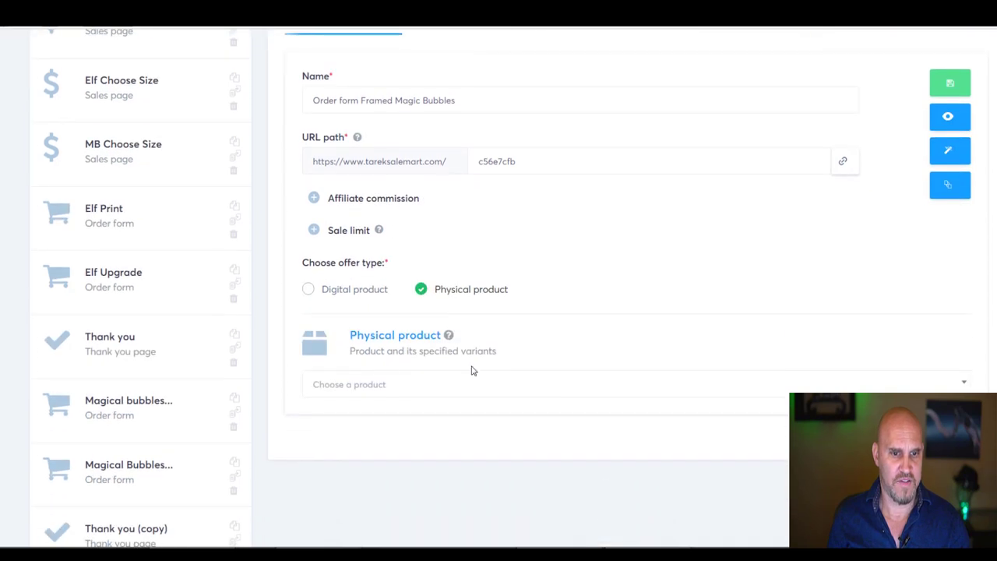
left_click(308, 290)
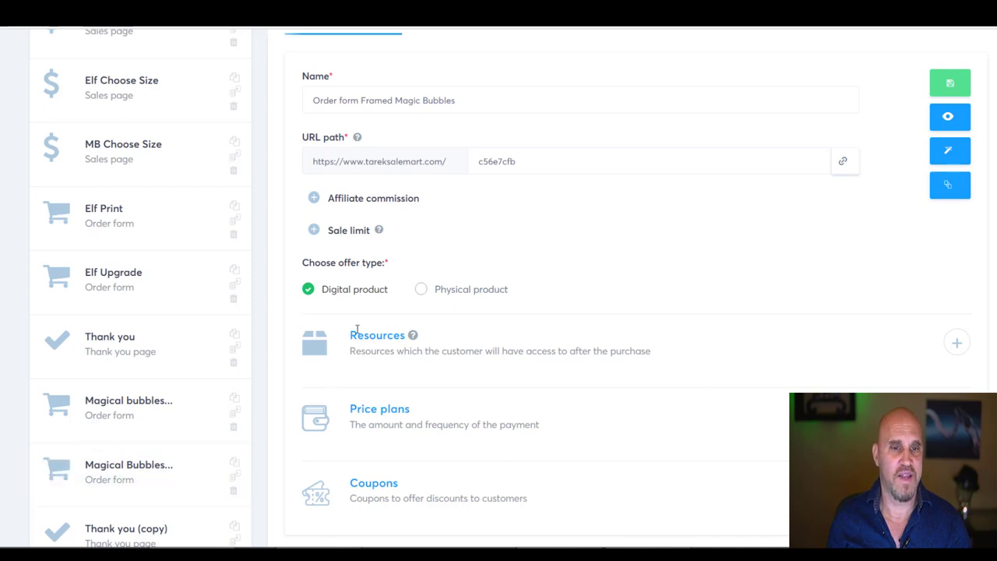
left_click(421, 290)
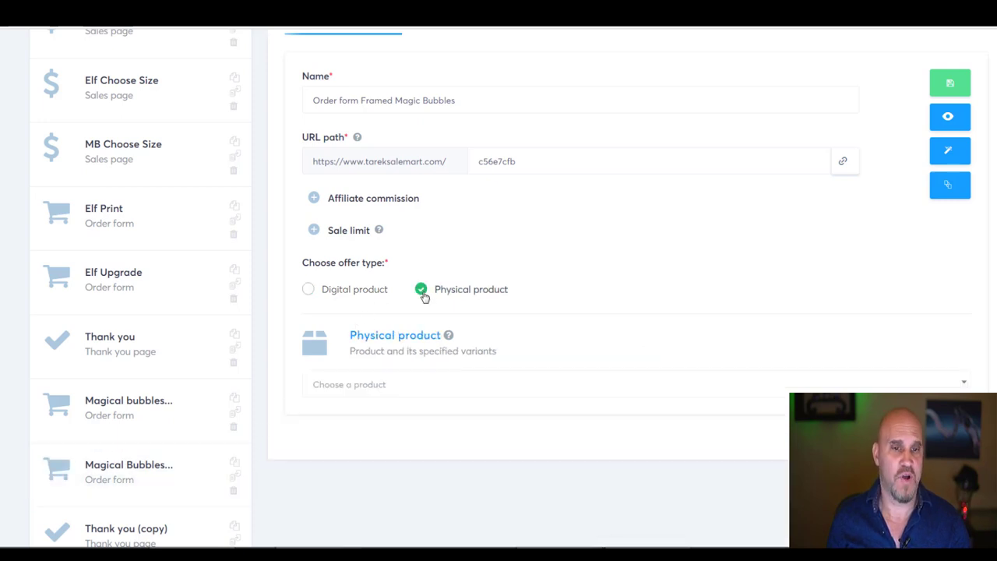
- Choose Framed Magic Bubbles as the order form's physical product and save the funnel step
scroll(372, 284, "down", 1)
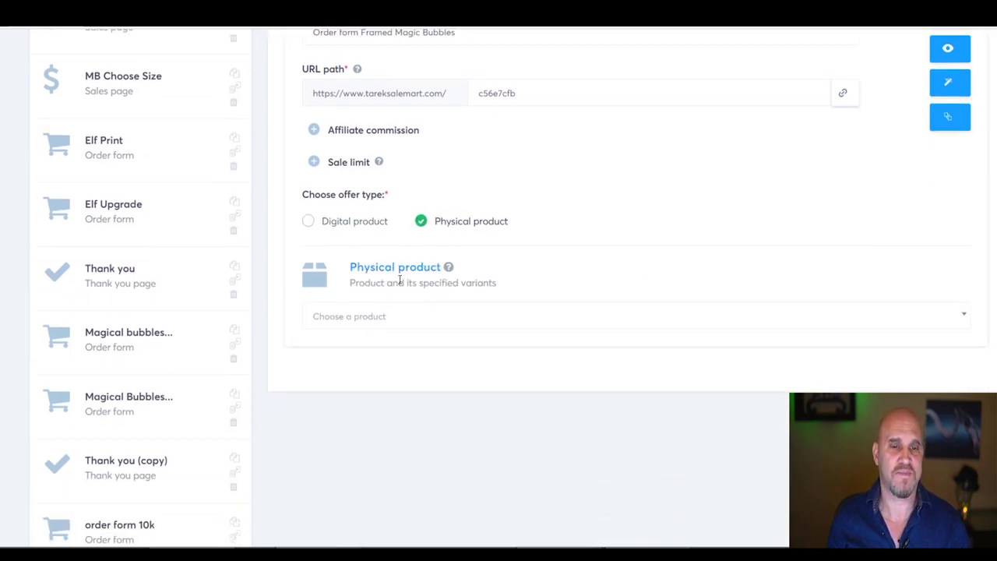
left_click(705, 320)
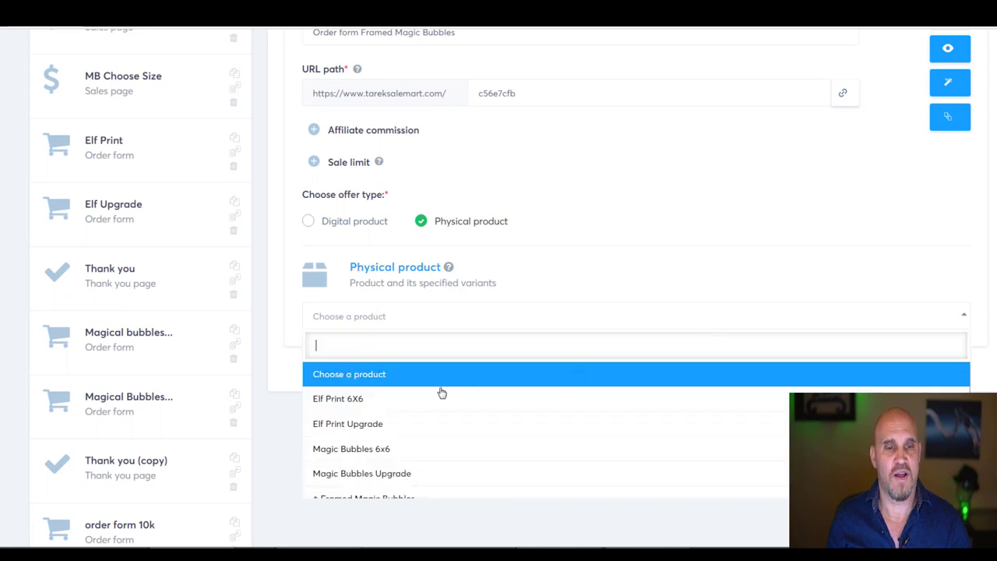
scroll(458, 387, "down", 3)
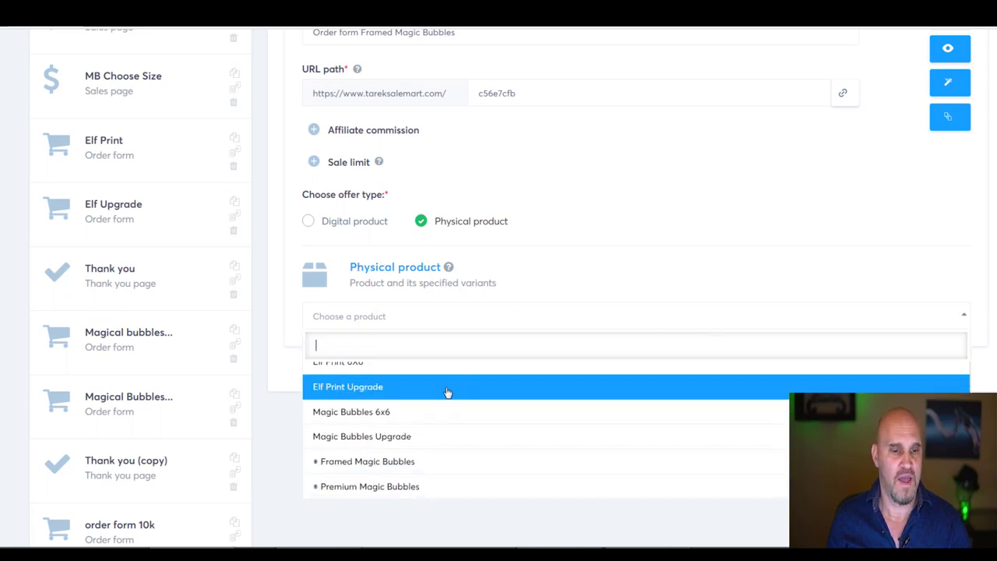
left_click(345, 466)
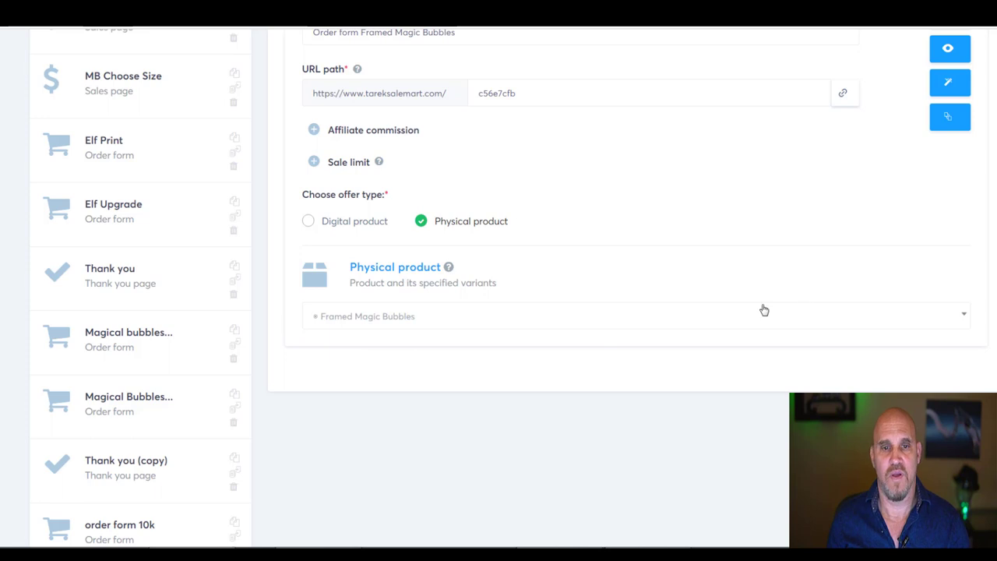
scroll(920, 267, "up", 5)
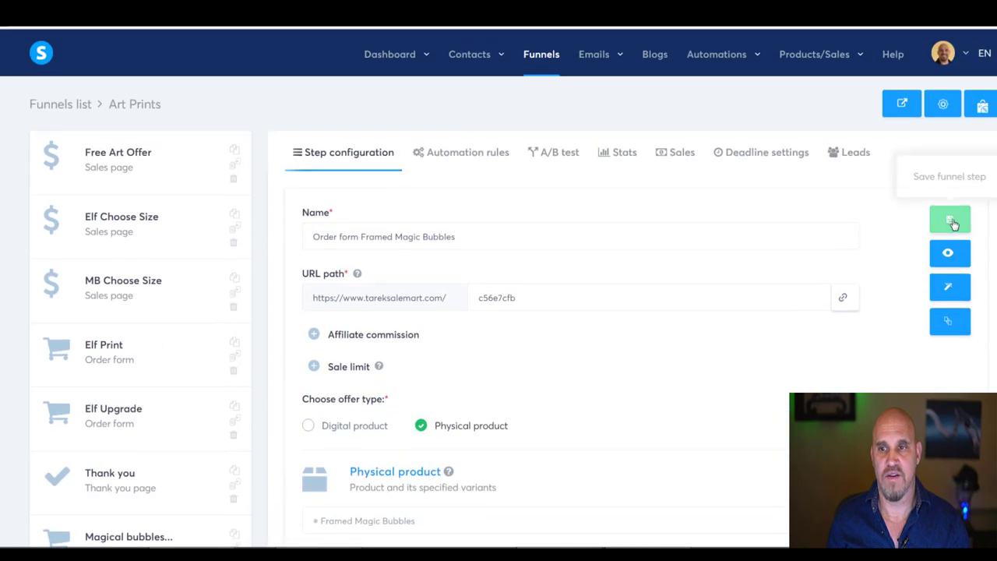
left_click(952, 221)
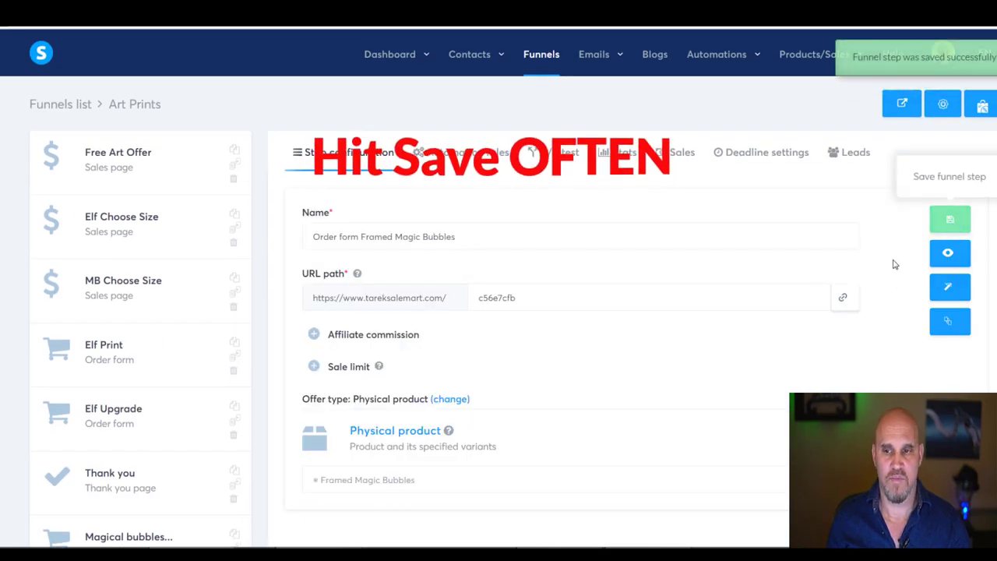
- Open the order form page in the editor and replace the perfume image under Order details with Untitleddesign84.png from the existing images
left_click(951, 290)
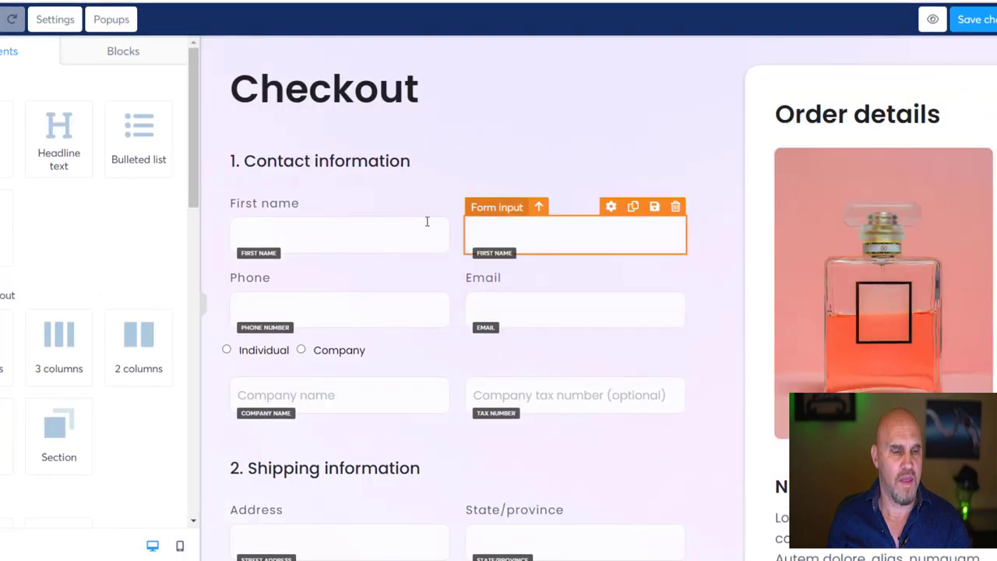
scroll(414, 256, "down", 2)
scroll(870, 226, "up", 2)
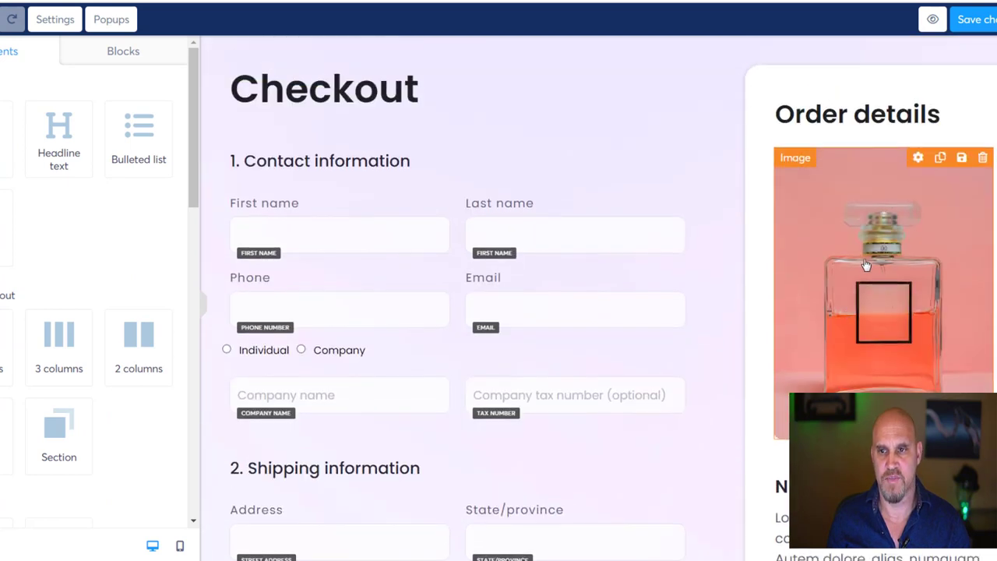
left_click(865, 265)
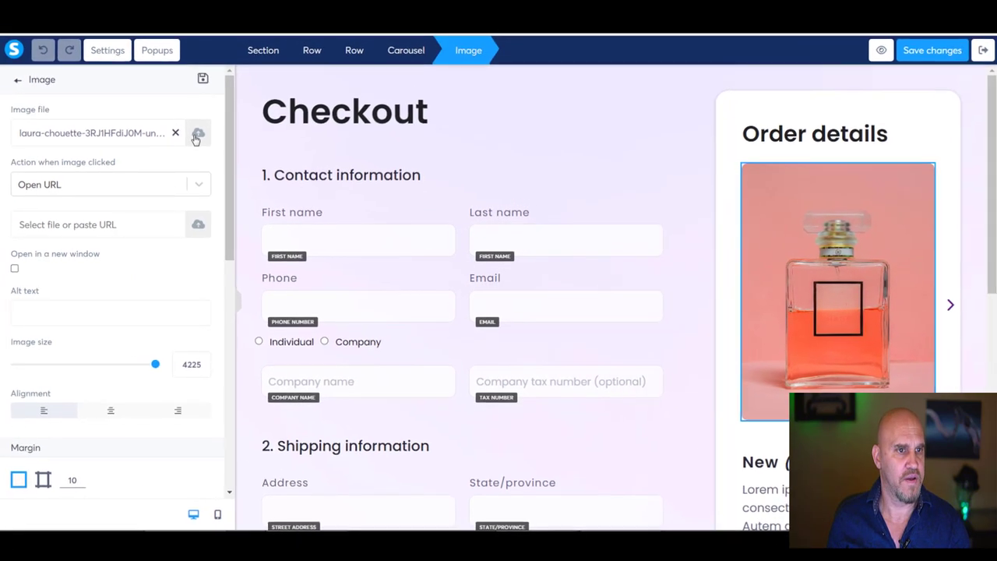
left_click(158, 113)
left_click(562, 145)
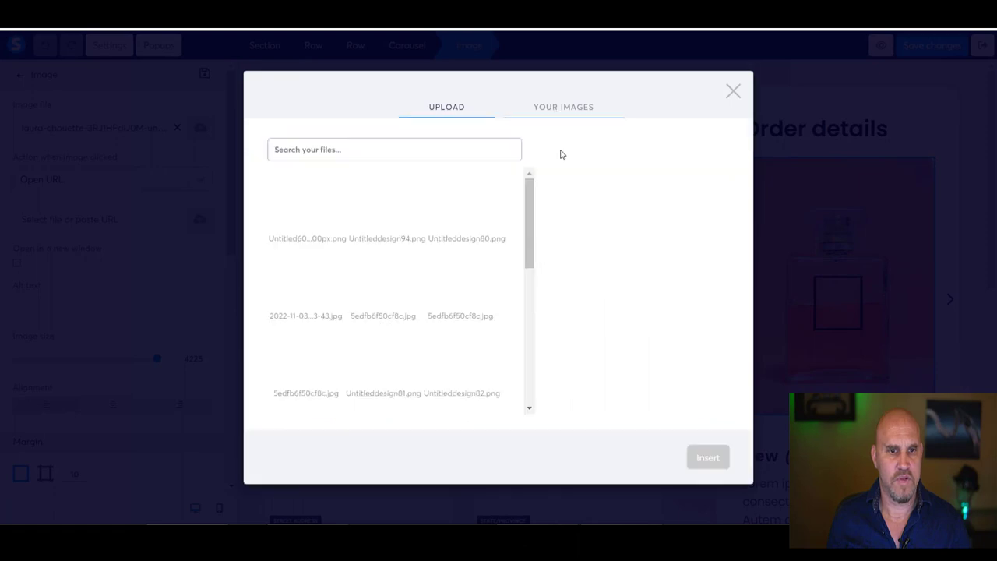
scroll(468, 260, "down", 1)
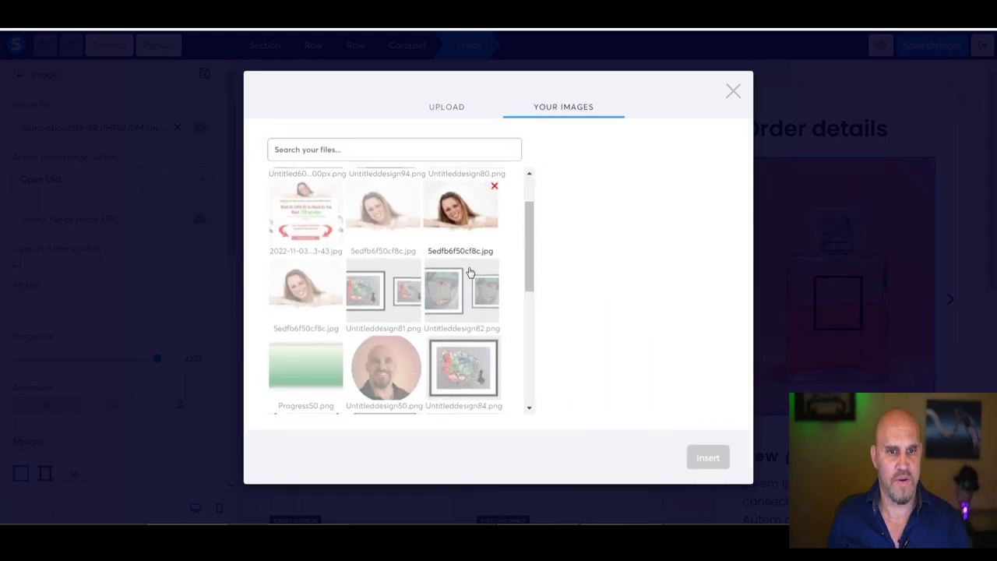
left_click(476, 357)
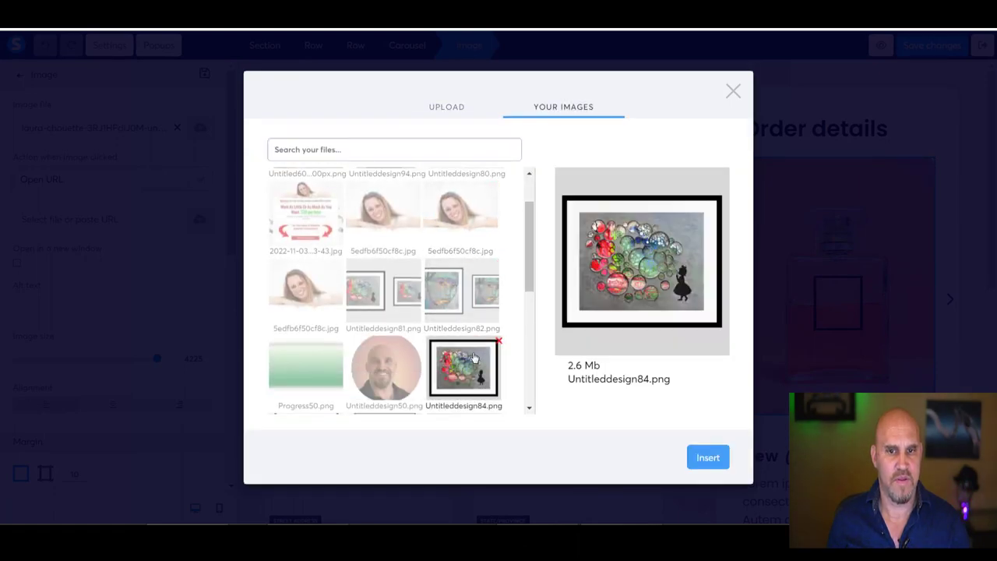
left_click(706, 459)
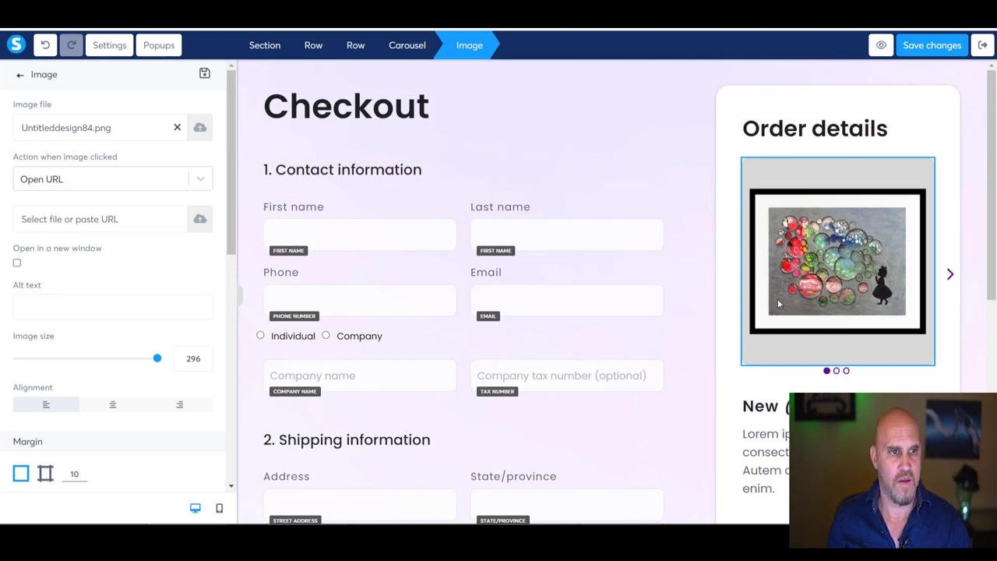
left_click(979, 329)
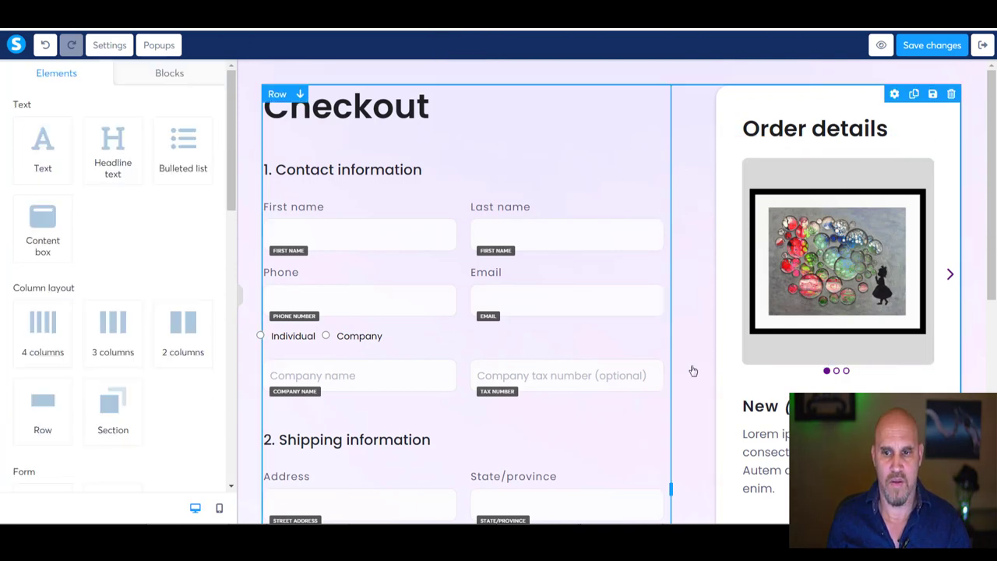
- Delete the example Offer price element and the two empty rows above the Pay Now button
scroll(861, 312, "down", 4)
left_click(846, 328)
scroll(838, 296, "down", 1)
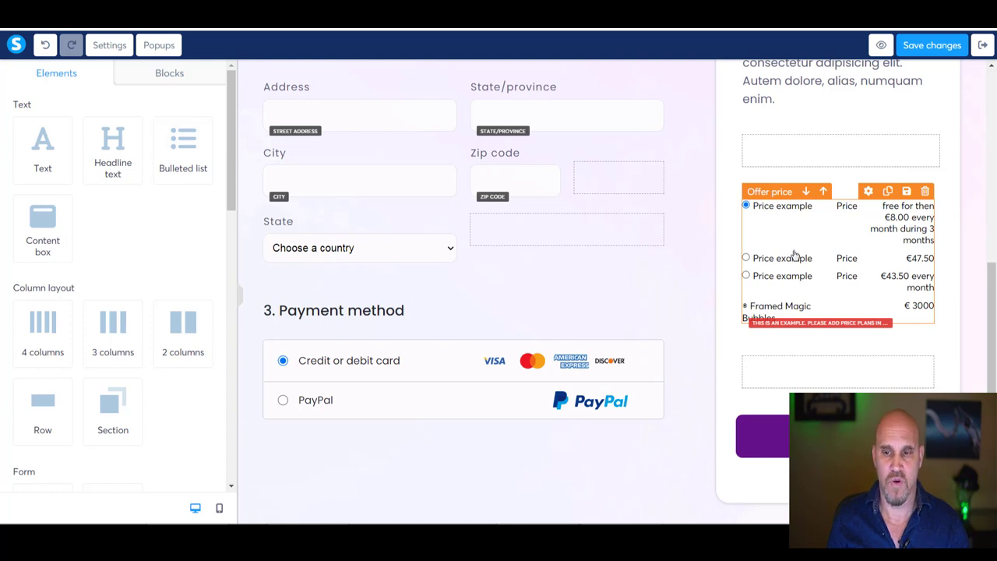
left_click(924, 191)
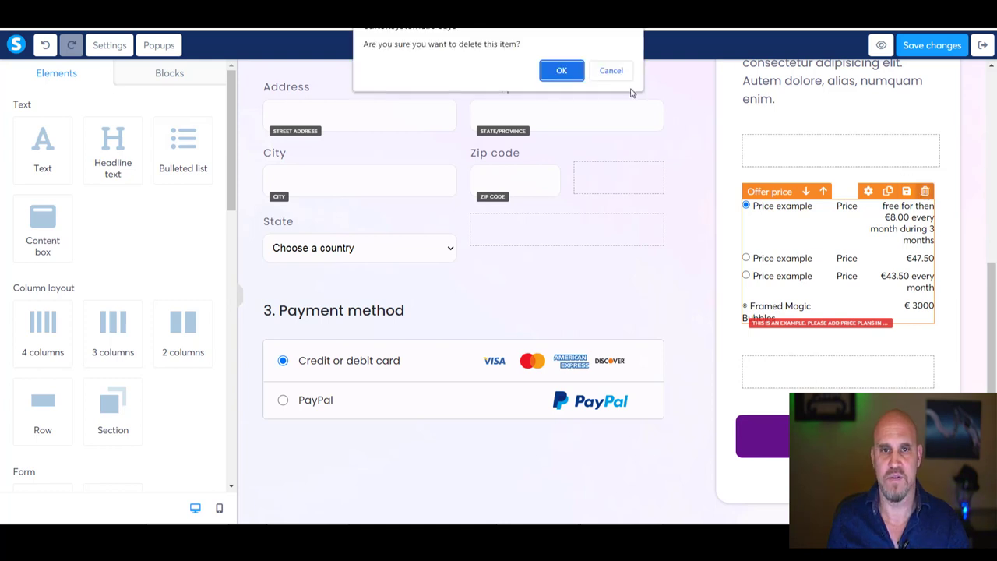
left_click(550, 71)
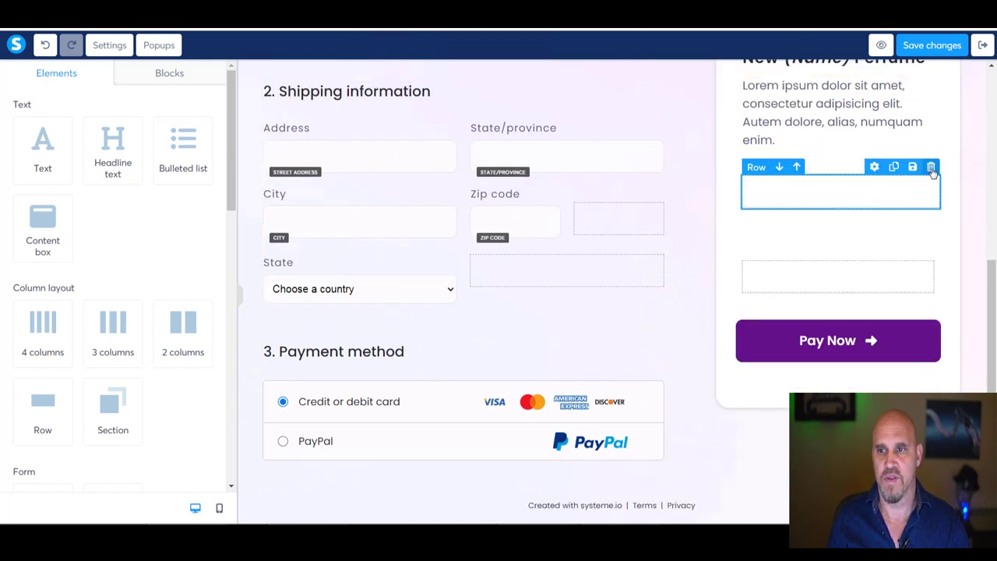
left_click(932, 169)
left_click(561, 70)
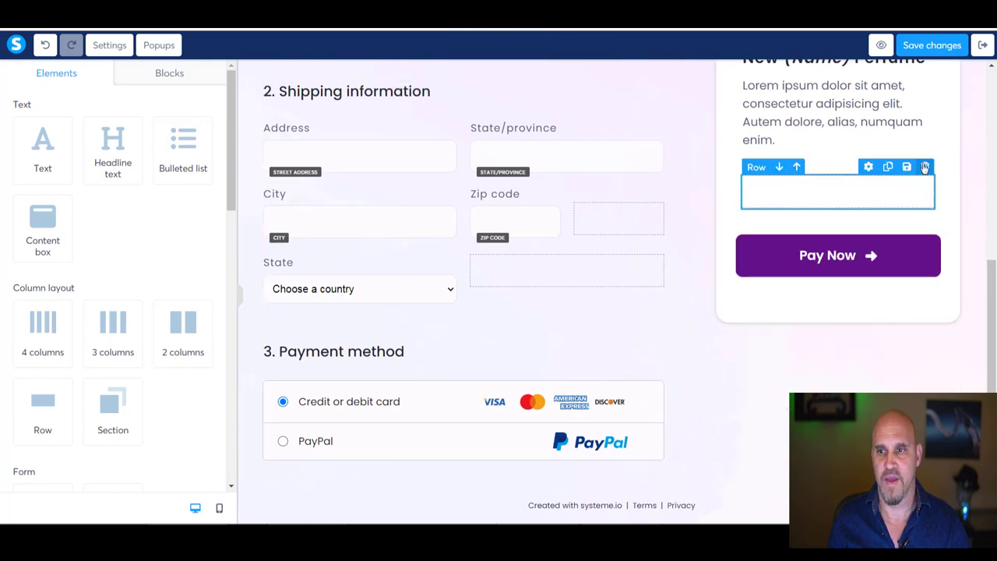
left_click(926, 169)
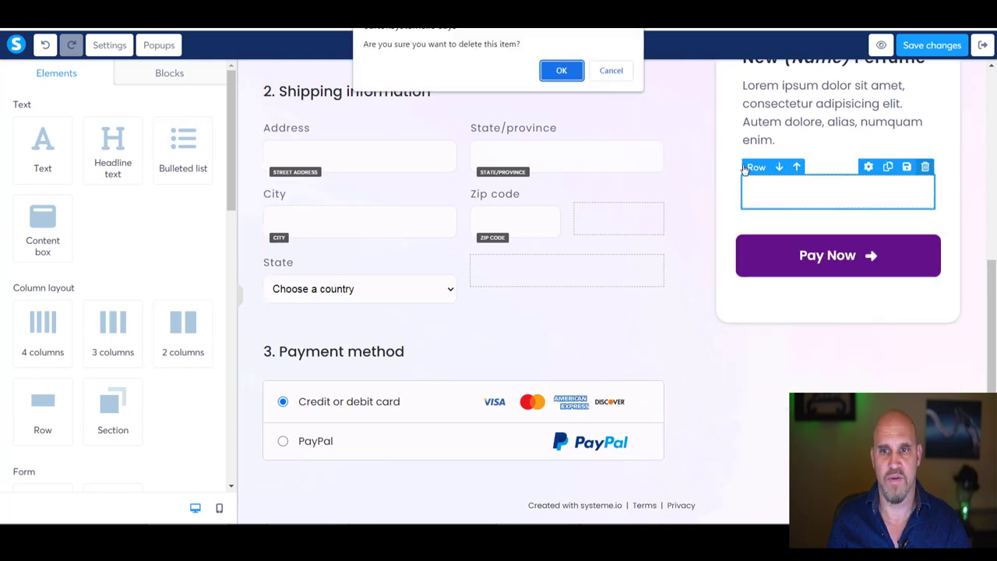
left_click(564, 70)
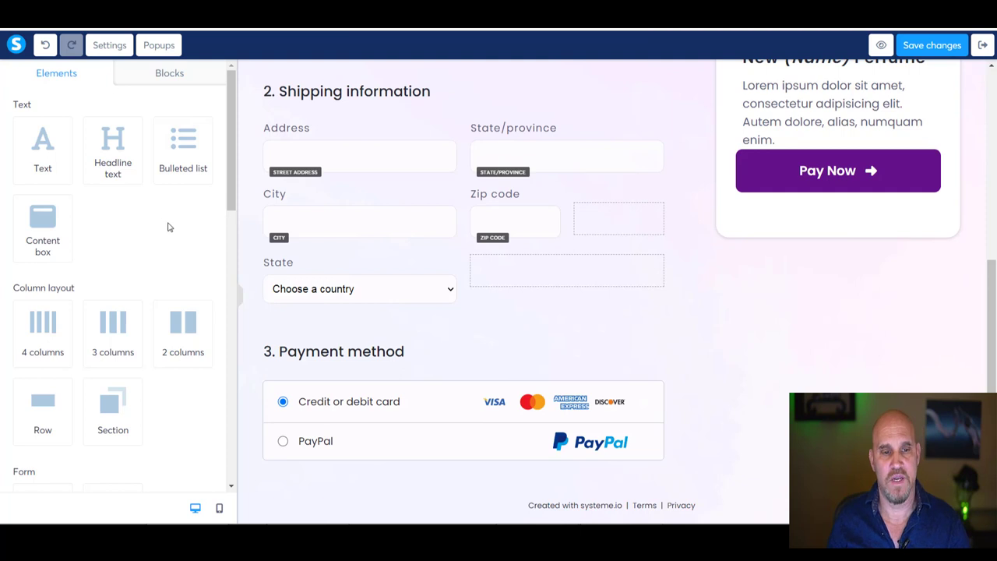
- Add a Product element to the order details directly above the Pay Now button and review it alongside the image
scroll(192, 267, "down", 5)
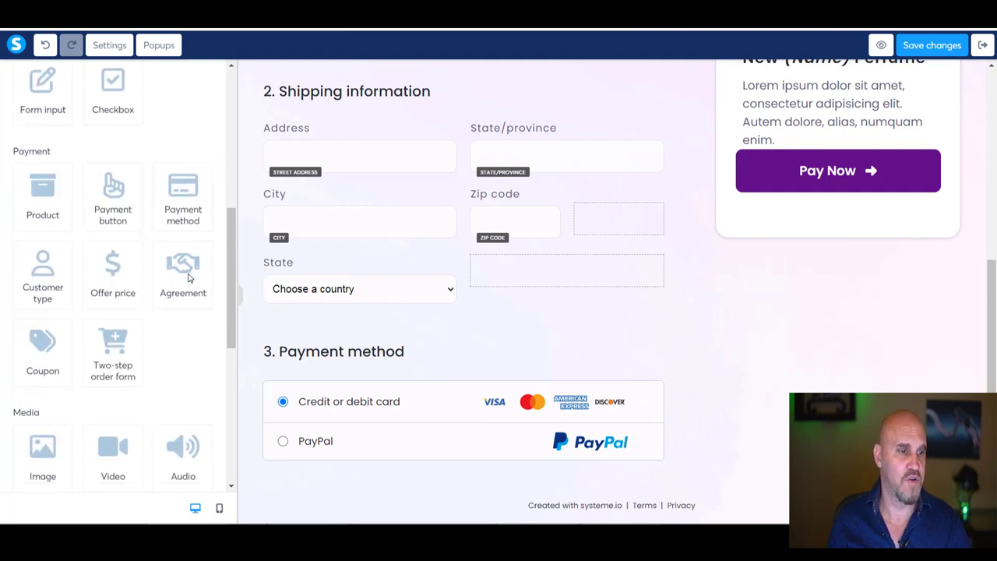
scroll(188, 278, "down", 1)
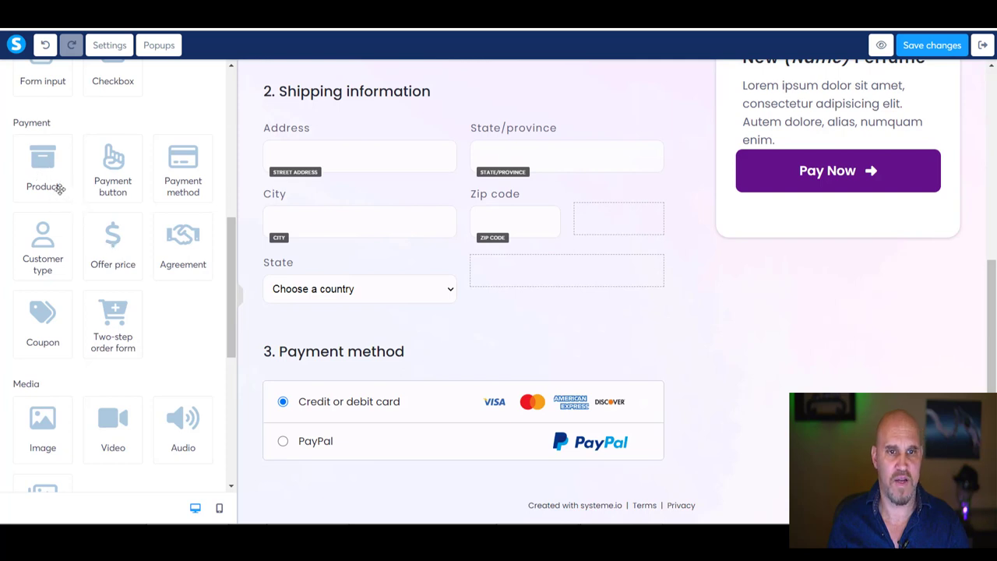
left_click_drag(44, 182, 813, 164)
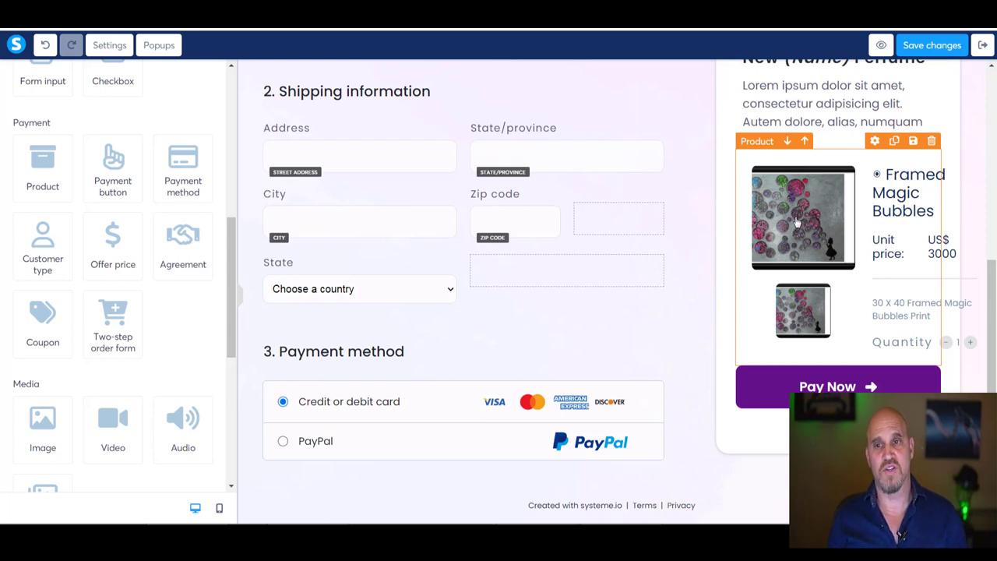
scroll(796, 223, "up", 5)
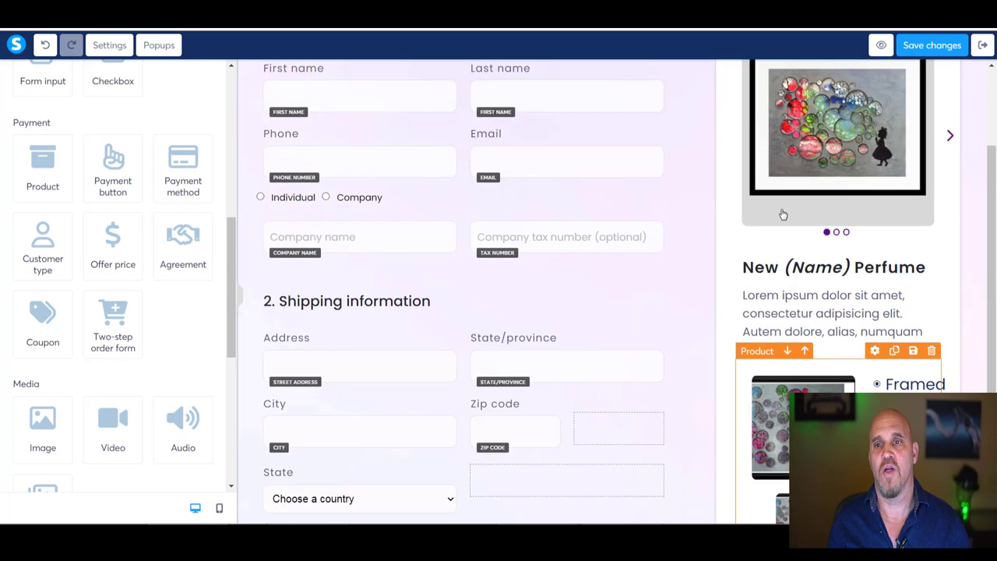
scroll(792, 273, "down", 1)
scroll(792, 273, "down", 3)
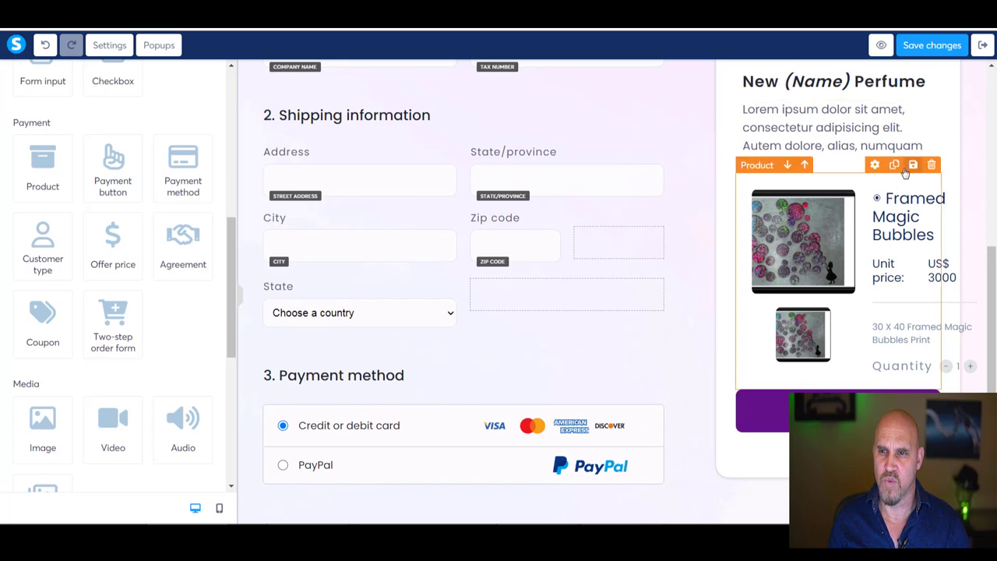
- Move the Product element out of the order details column to just above the Payment method heading
left_click_drag(748, 181, 270, 337)
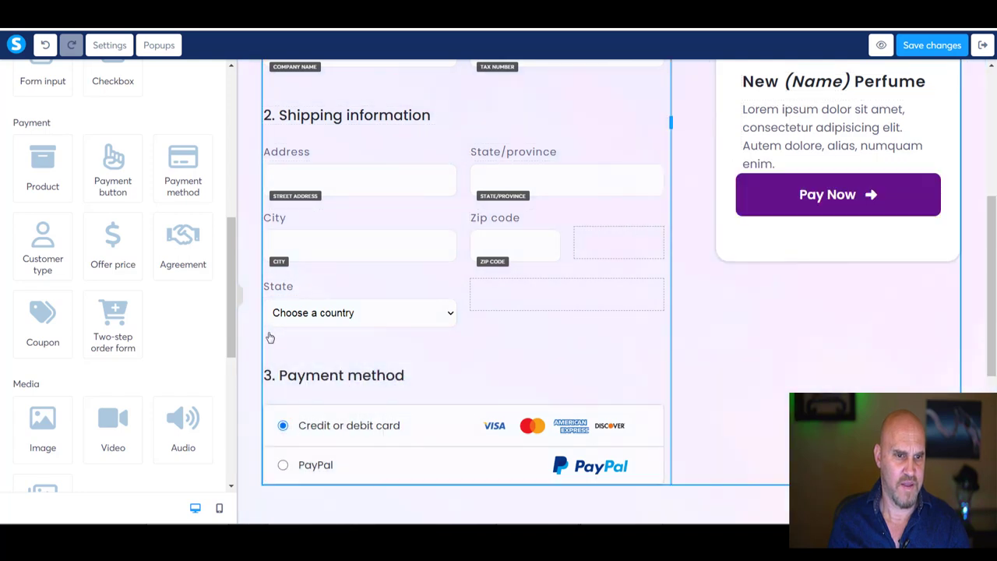
scroll(409, 425, "down", 4)
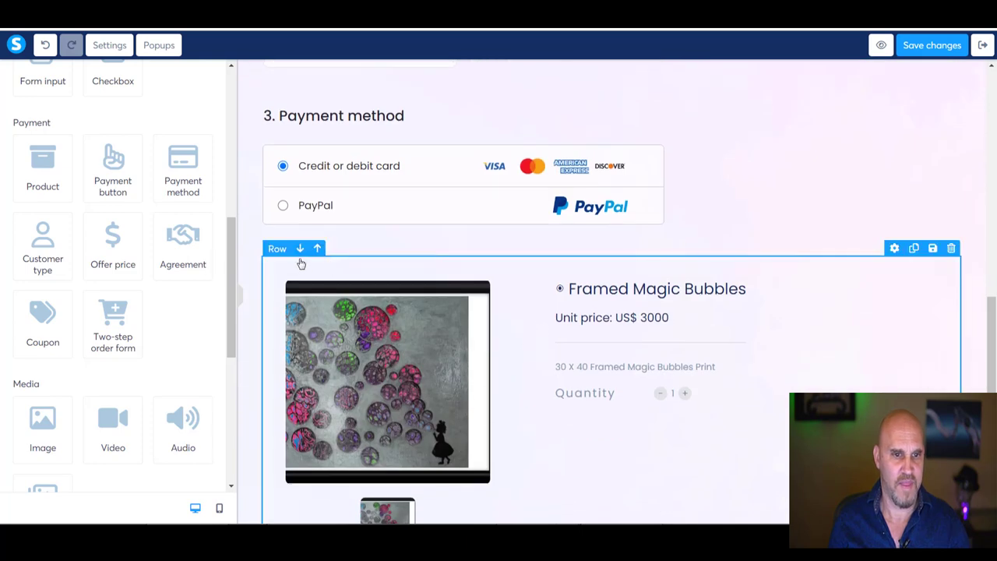
left_click_drag(287, 263, 274, 97)
left_click_drag(288, 261, 276, 116)
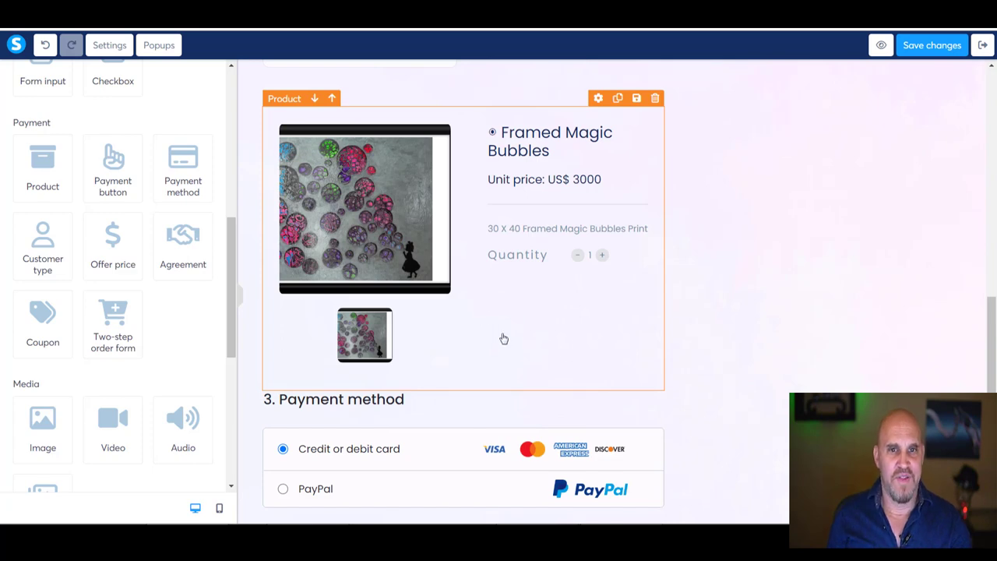
- Delete the Product element from the page and leave the page editor without saving the changes
left_click(656, 99)
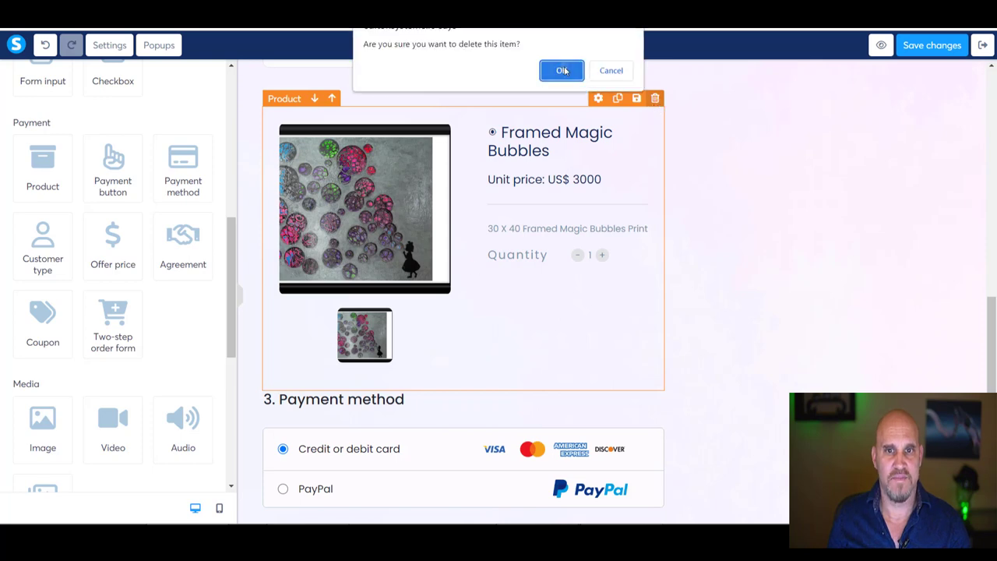
left_click(560, 68)
scroll(490, 215, "up", 5)
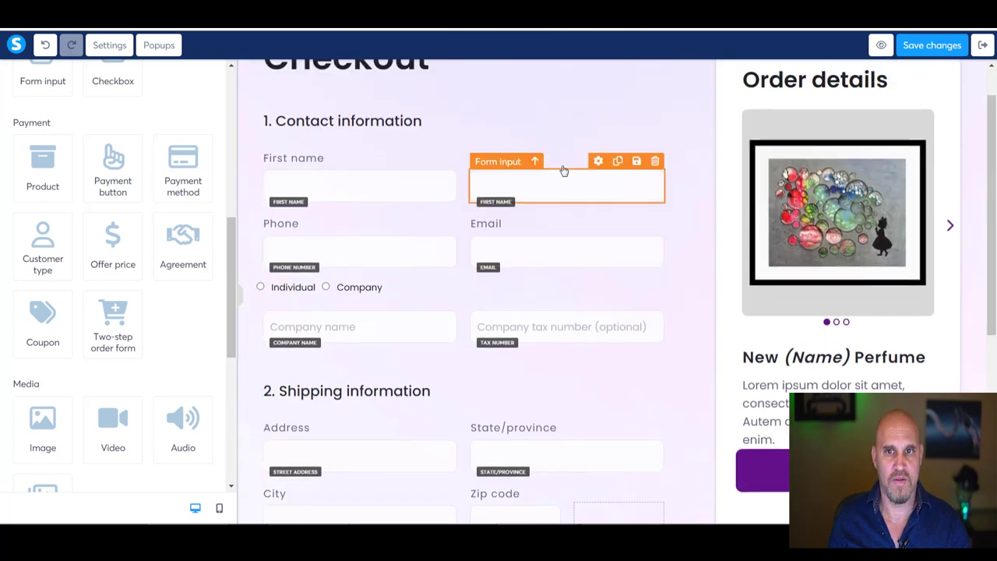
left_click(983, 45)
left_click(478, 305)
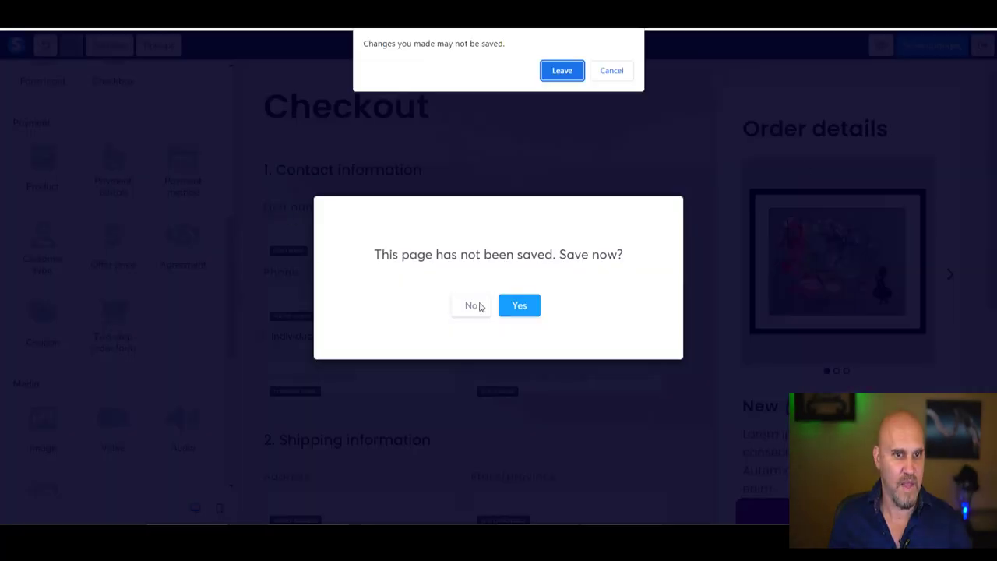
left_click(561, 69)
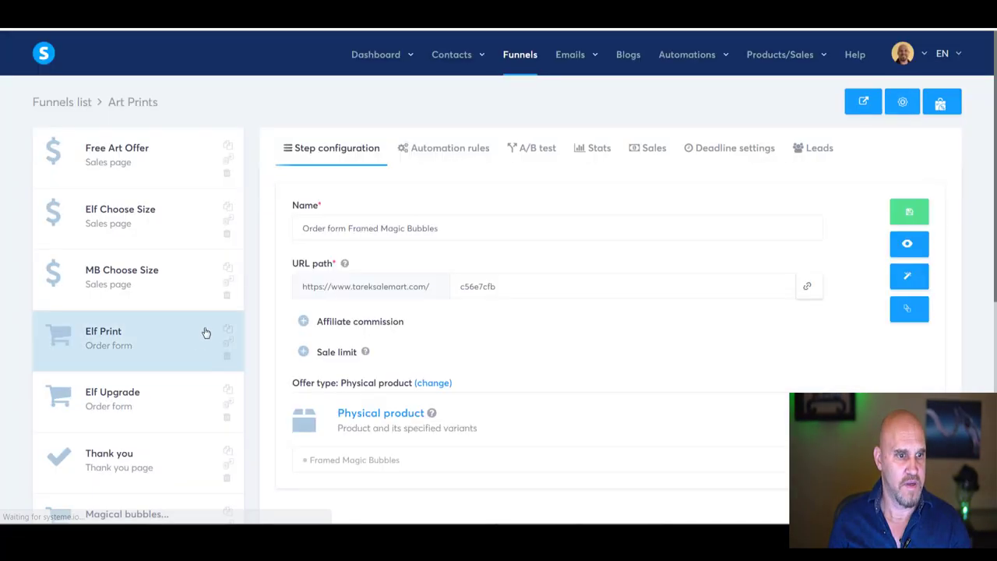
- Review the Art Prints funnel steps and open the list of physical products
scroll(208, 340, "down", 5)
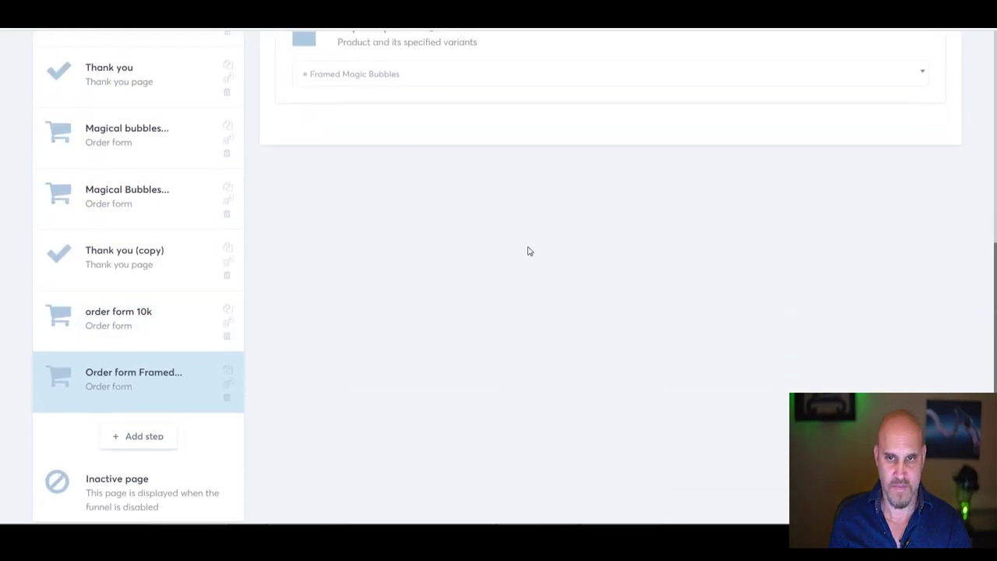
scroll(527, 252, "up", 5)
mouse_move(771, 63)
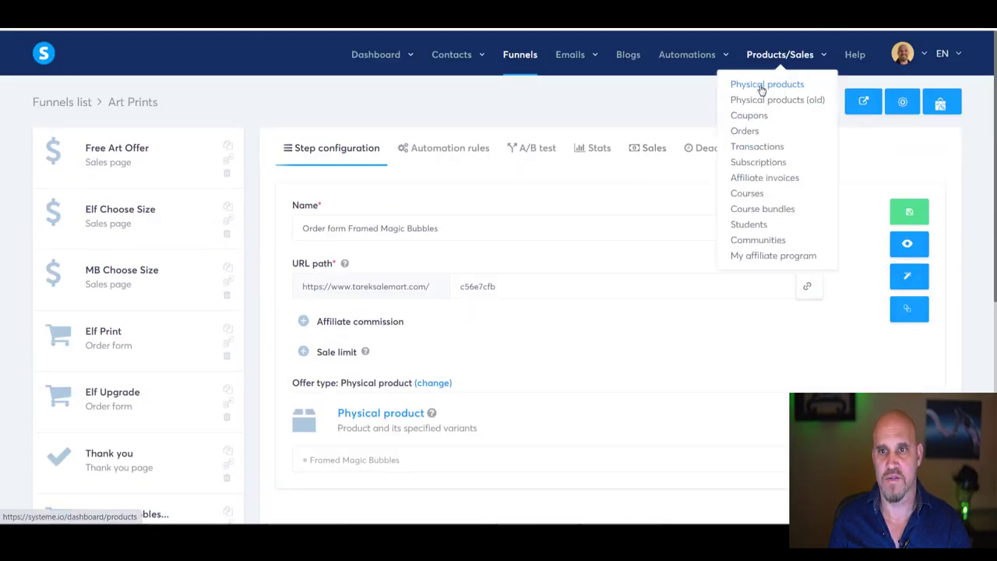
left_click(740, 84)
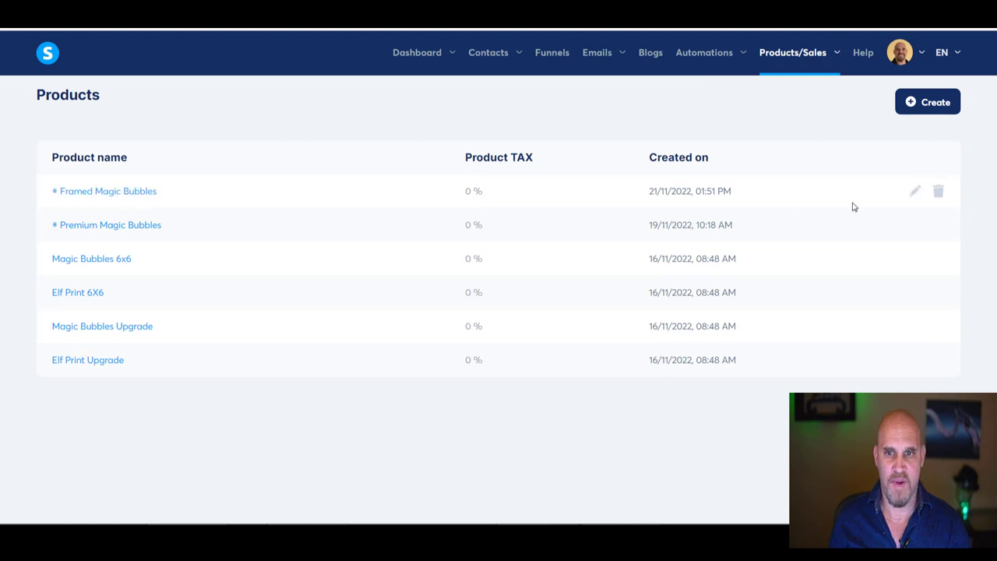
- Remove the image from the Framed Magic Bubbles physical product and save the product
left_click(915, 192)
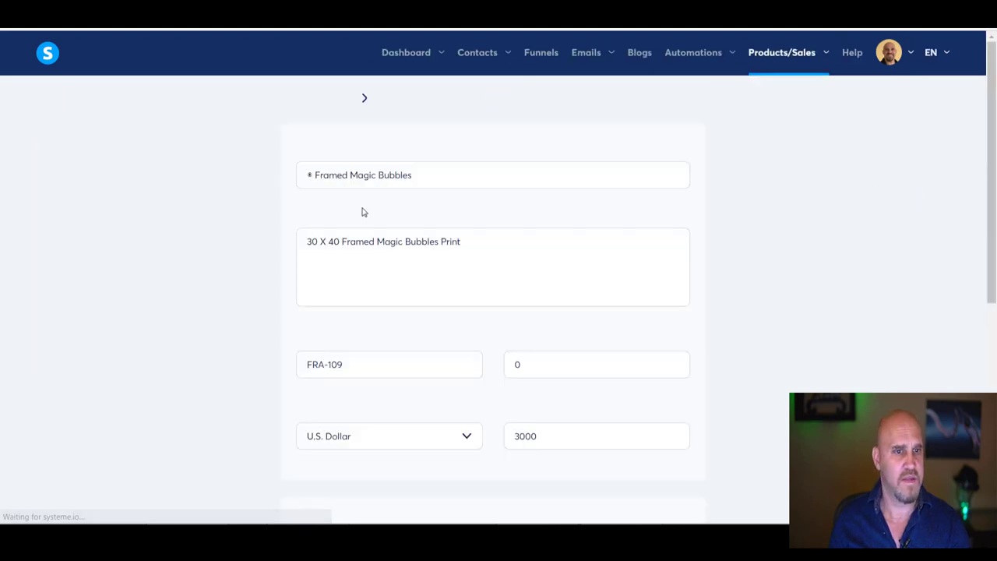
scroll(474, 282, "down", 5)
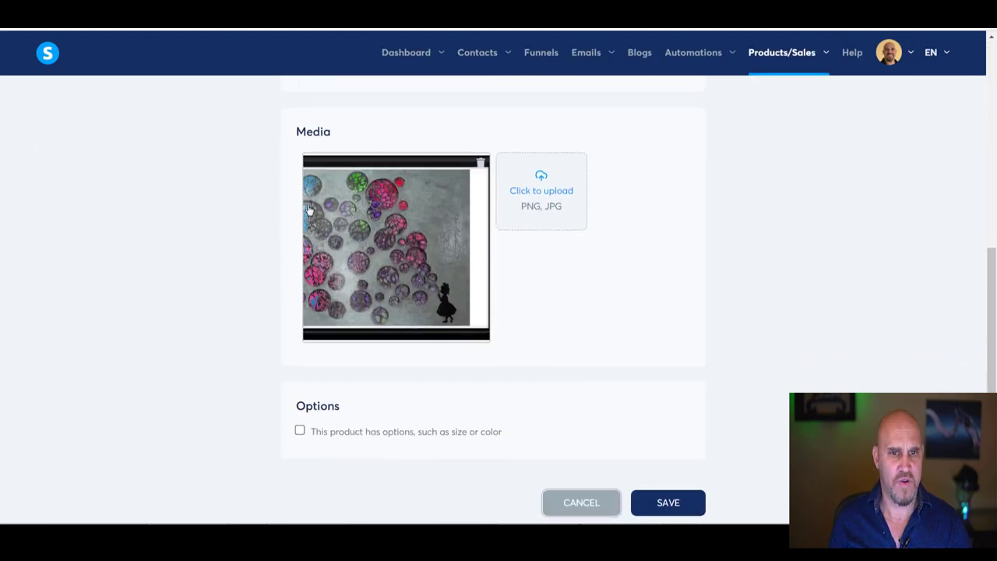
left_click(481, 164)
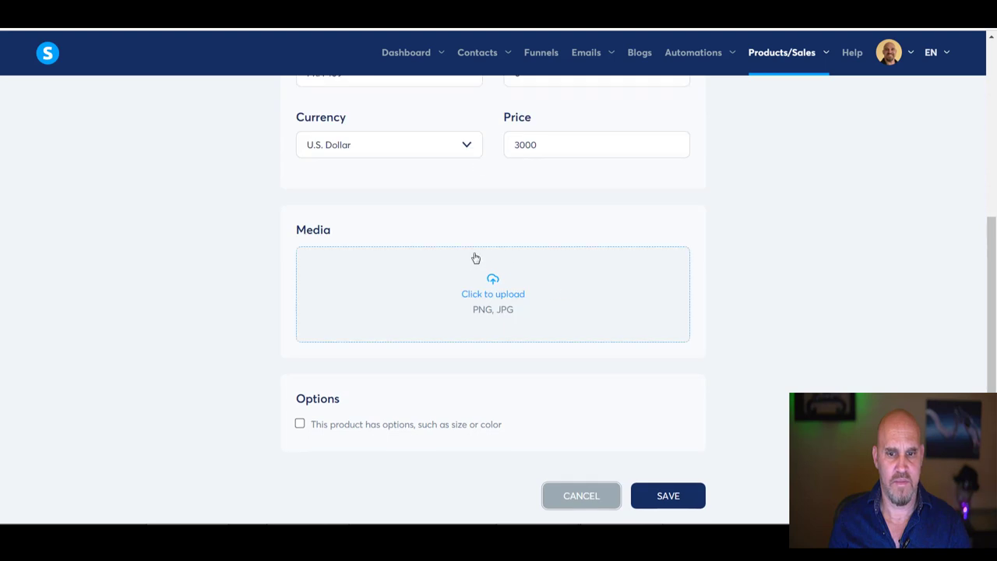
left_click(666, 497)
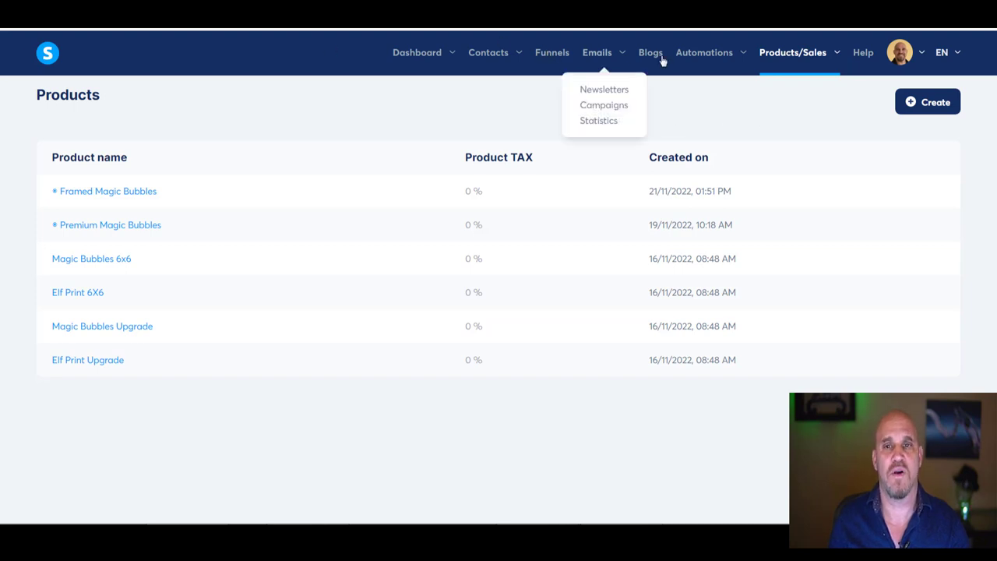
- Open the Order form Framed Magic Bubbles step of the Art Prints funnel in the page editor
left_click(555, 60)
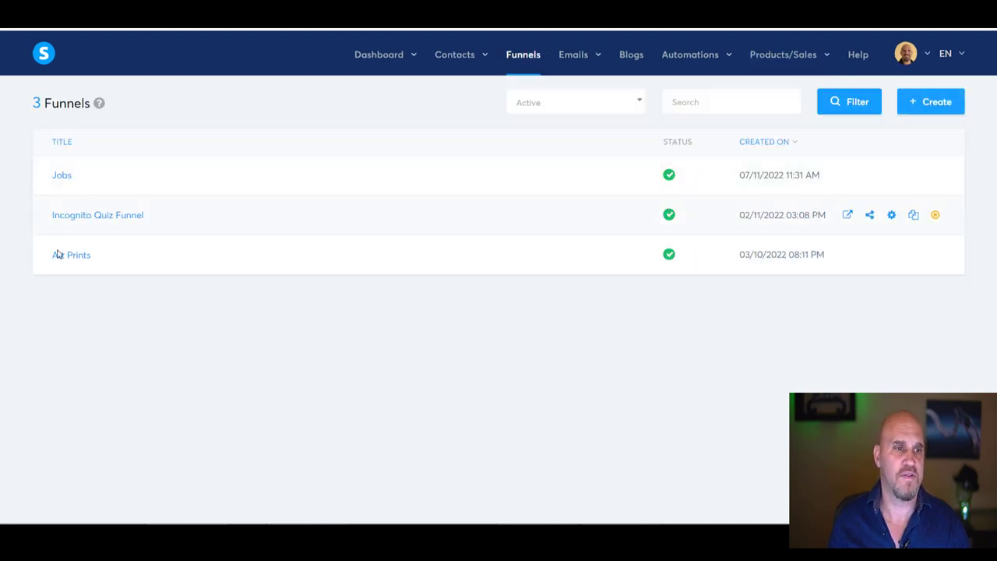
left_click(70, 257)
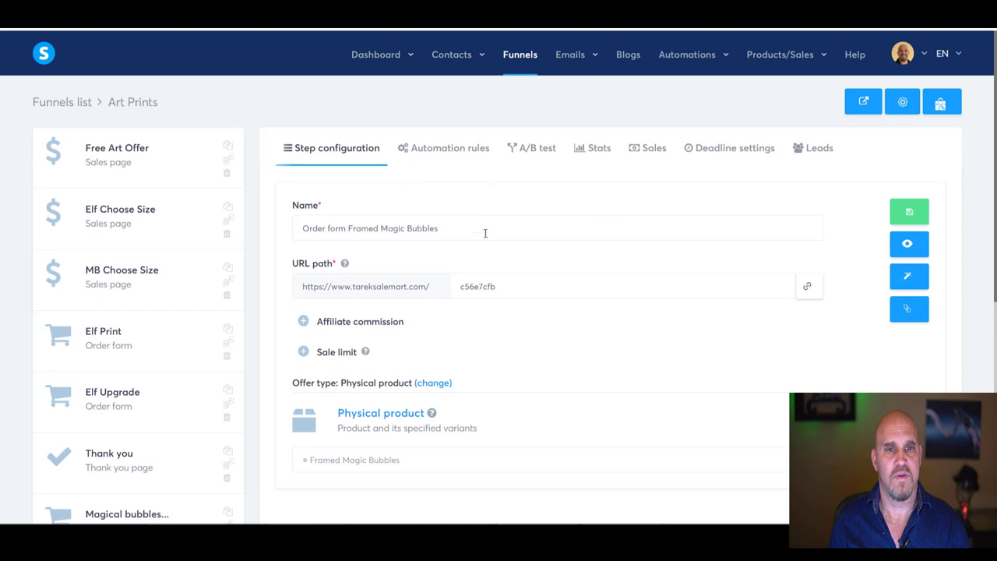
scroll(133, 390, "down", 3)
scroll(116, 420, "down", 2)
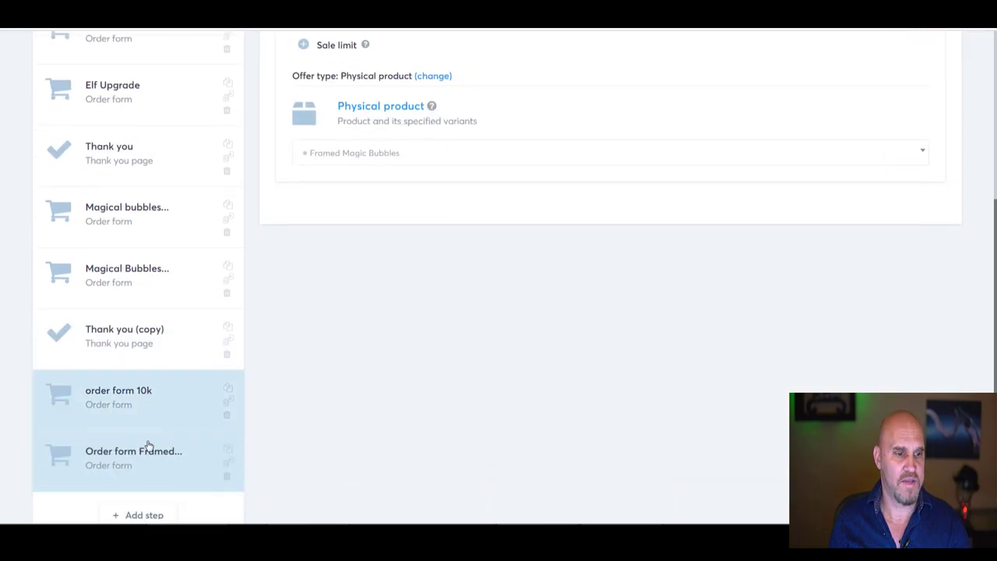
scroll(530, 335, "up", 4)
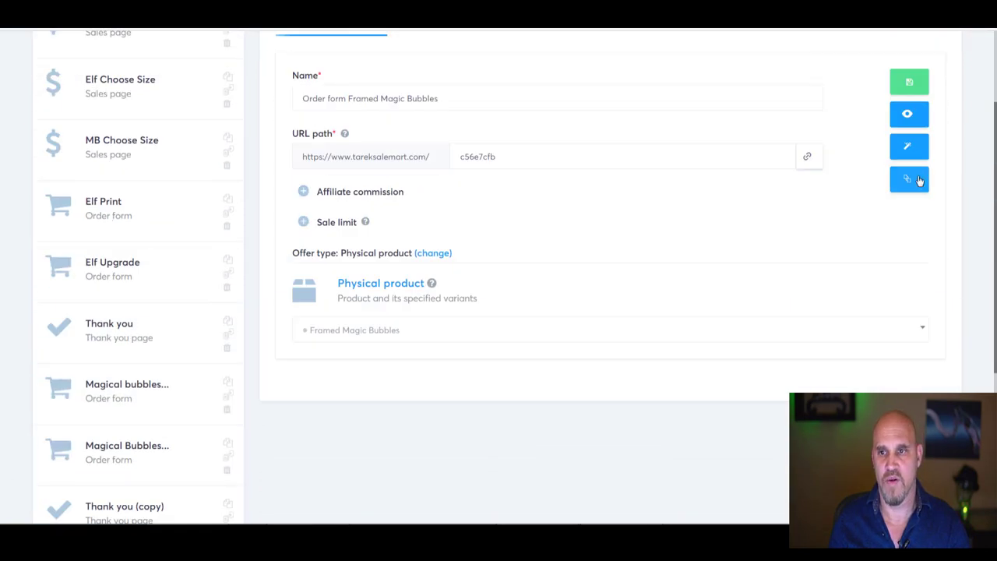
left_click(908, 145)
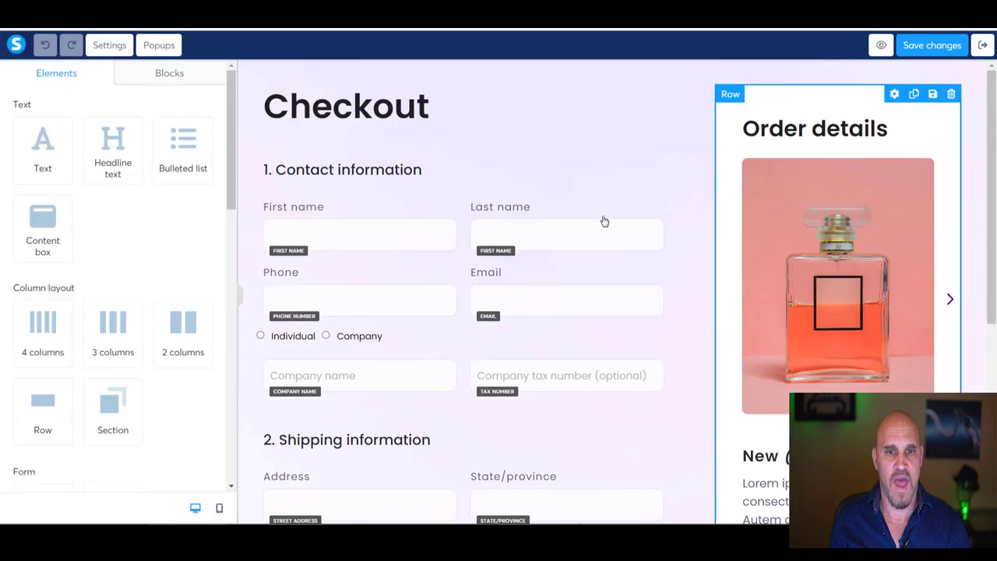
- Replace the first perfume image in the order details carousel with the existing image Untitleddesign84.png
scroll(666, 258, "down", 3)
left_click(818, 269)
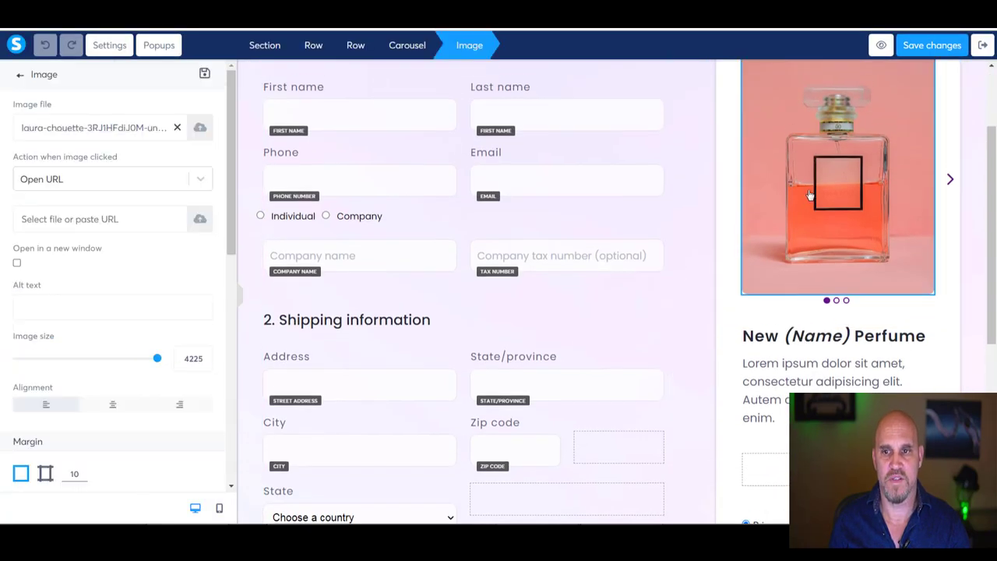
left_click(199, 127)
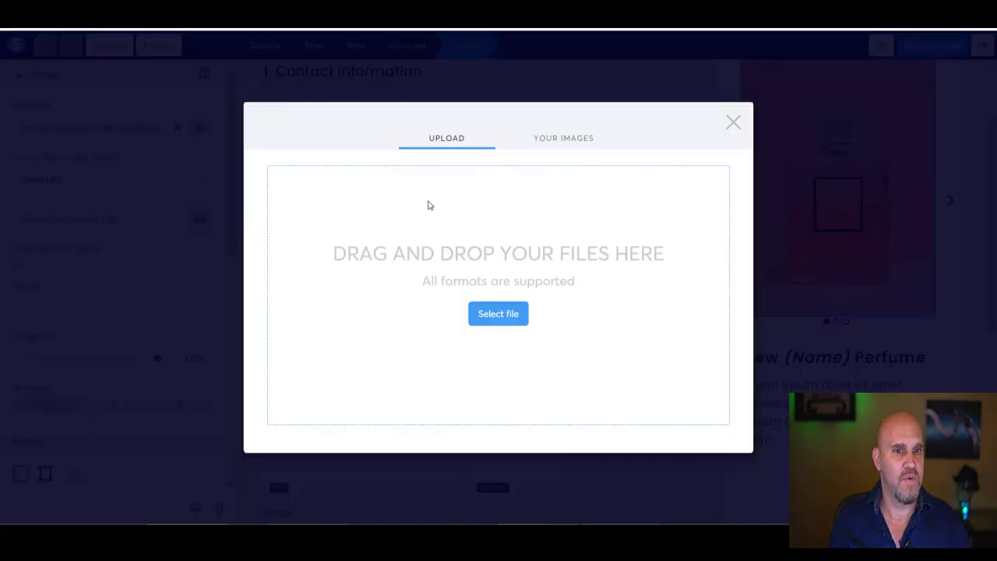
left_click(554, 139)
scroll(499, 339, "down", 5)
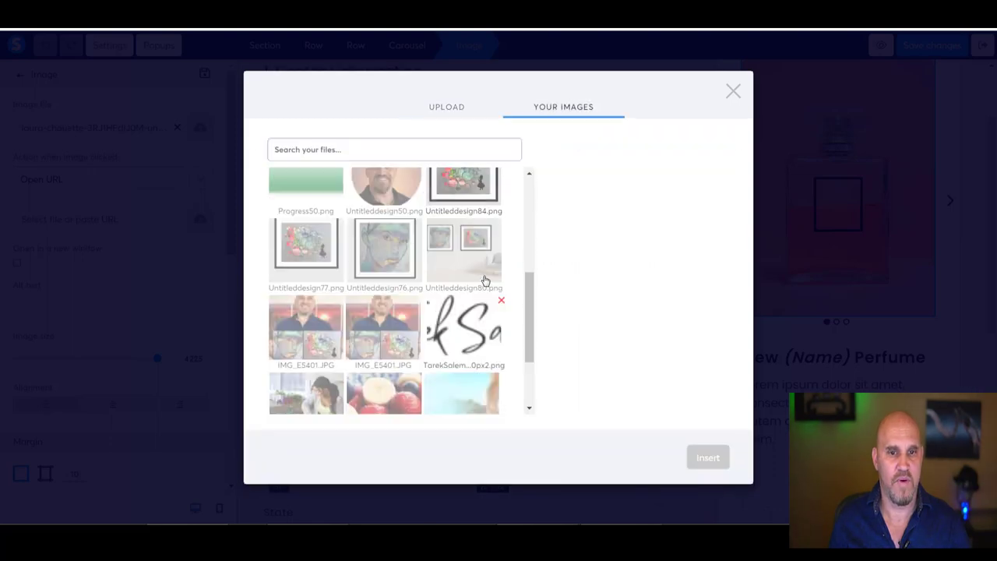
left_click(457, 196)
left_click(705, 457)
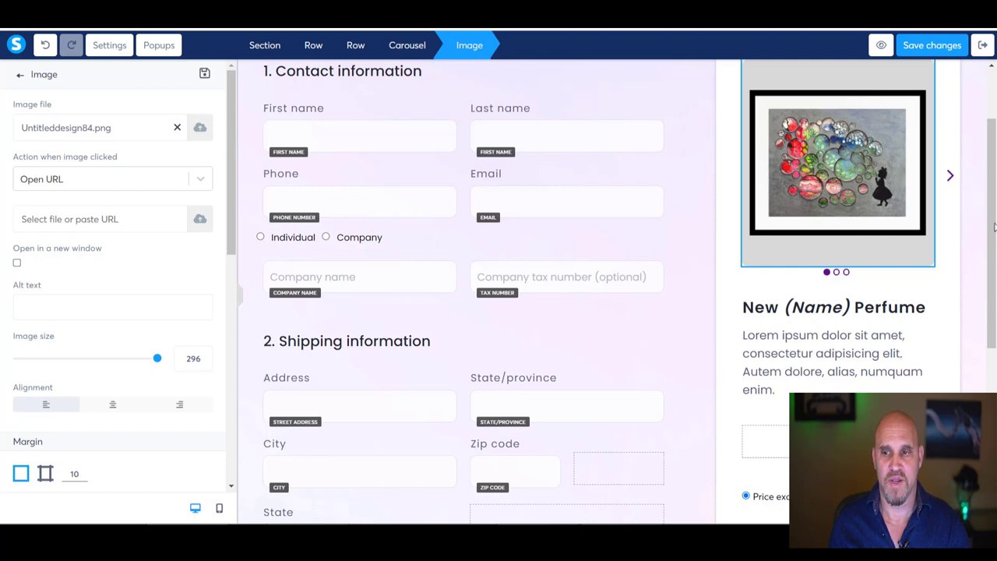
left_click(721, 296)
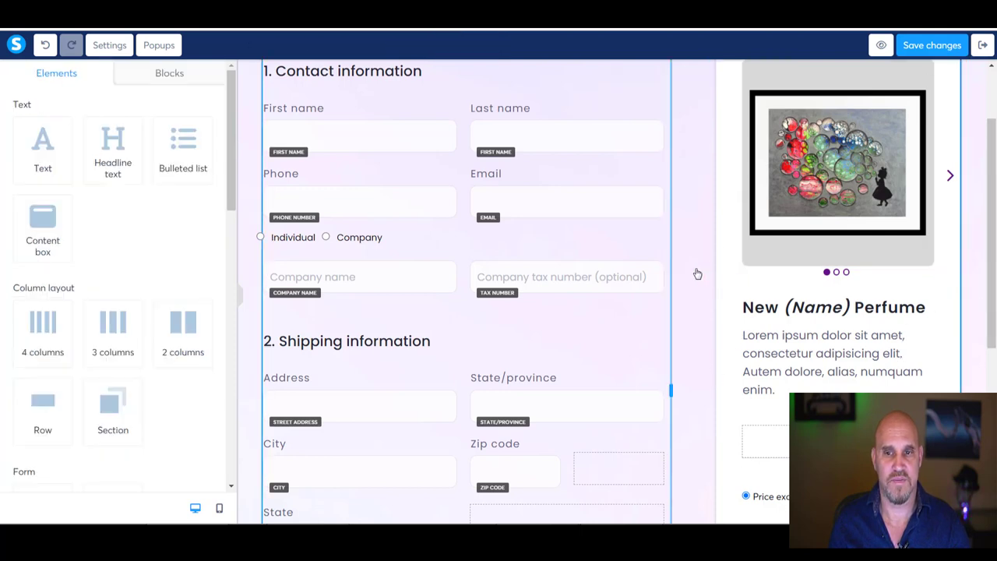
left_click(692, 282)
- Add a Product element to the order details between the example price list and the Pay Now button
scroll(680, 353, "down", 4)
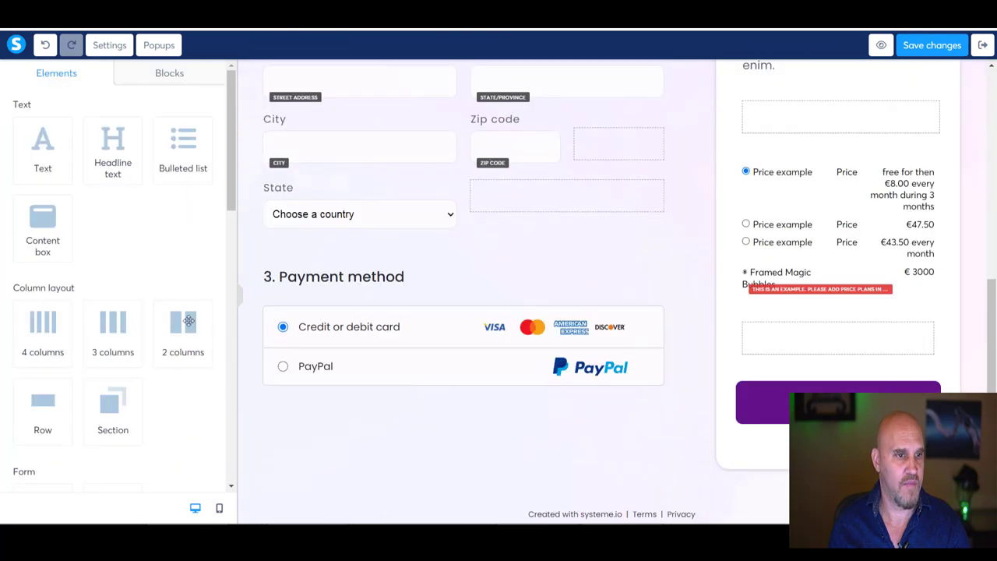
scroll(133, 289, "down", 4)
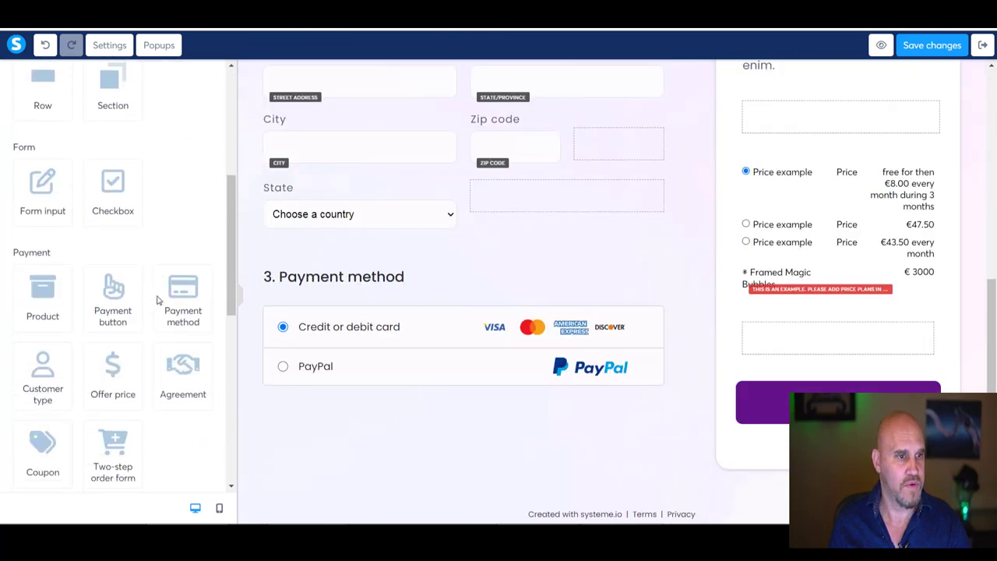
left_click_drag(46, 301, 830, 350)
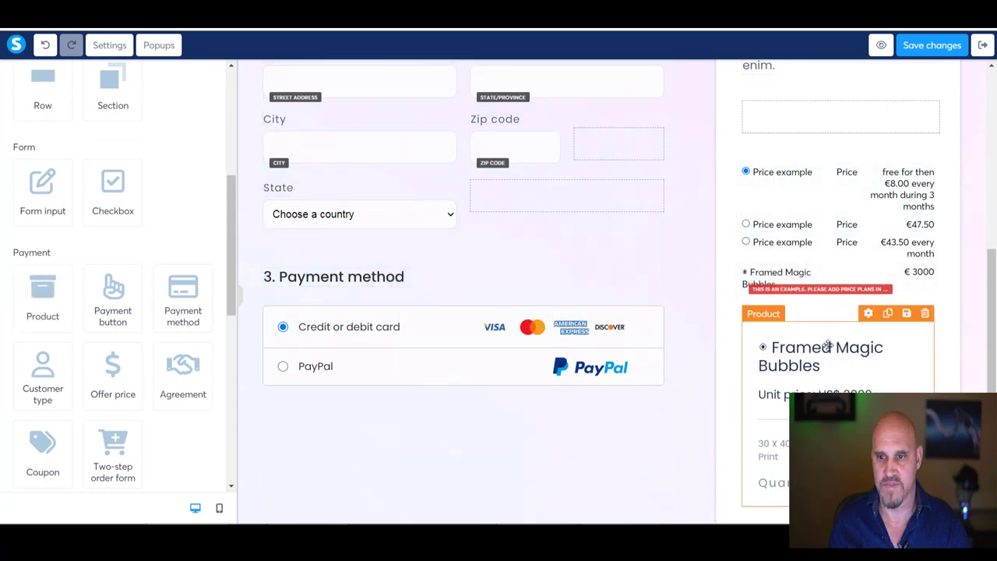
- Delete the Offer price element and the empty row above the Product element in the order details
left_click(925, 159)
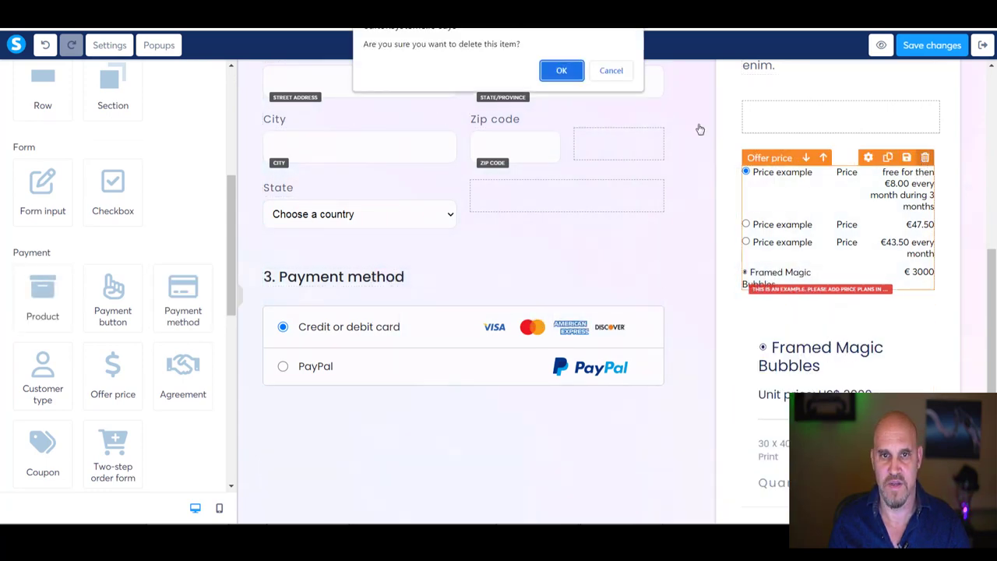
left_click(559, 70)
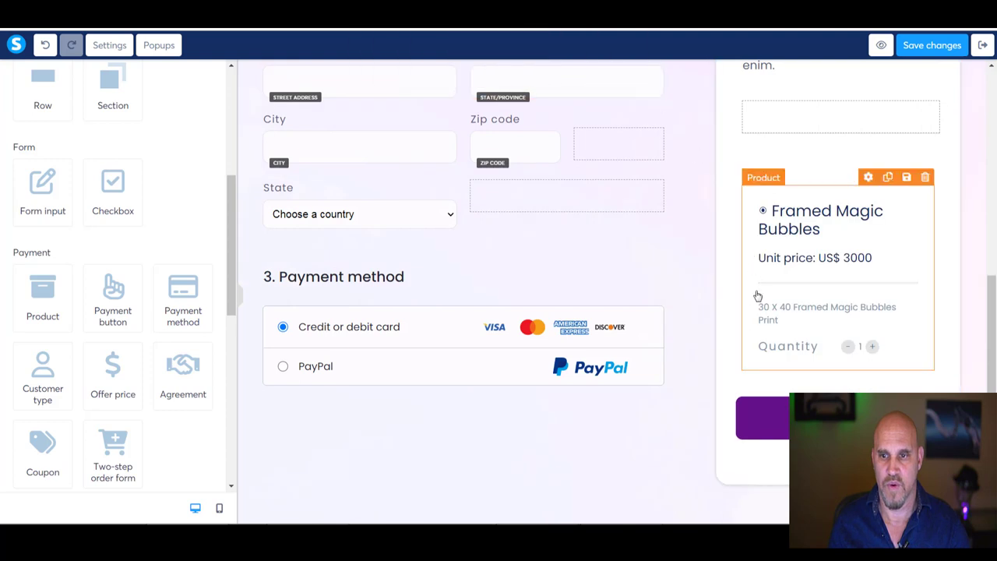
mouse_move(890, 118)
left_click(931, 93)
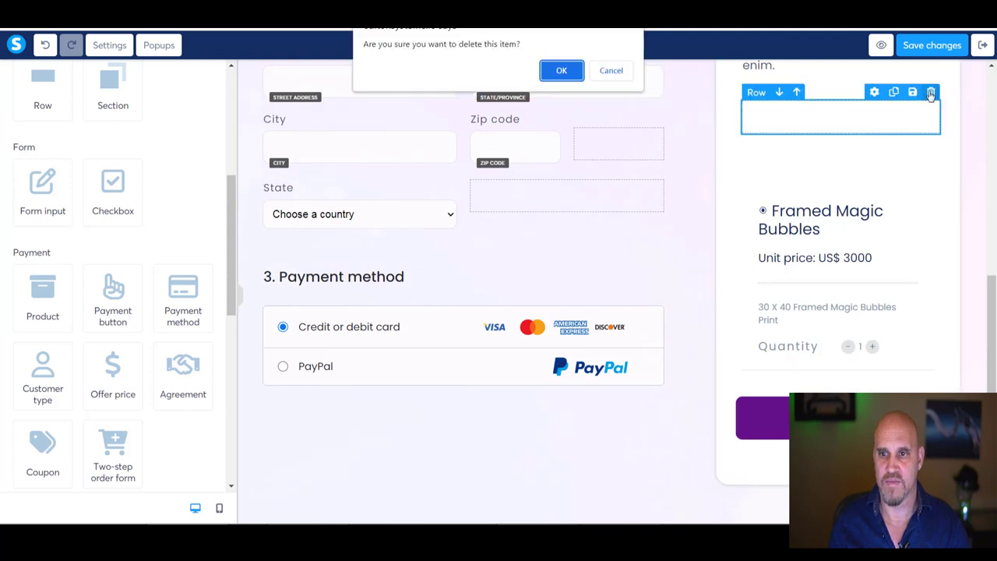
left_click(559, 68)
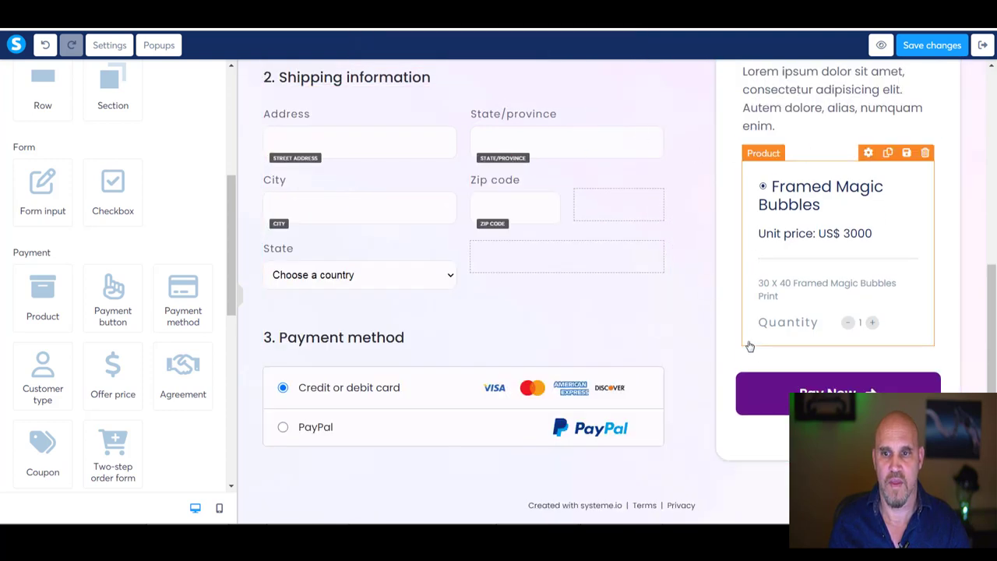
- Add an Offer price element directly above the Payment method heading
scroll(751, 345, "up", 1)
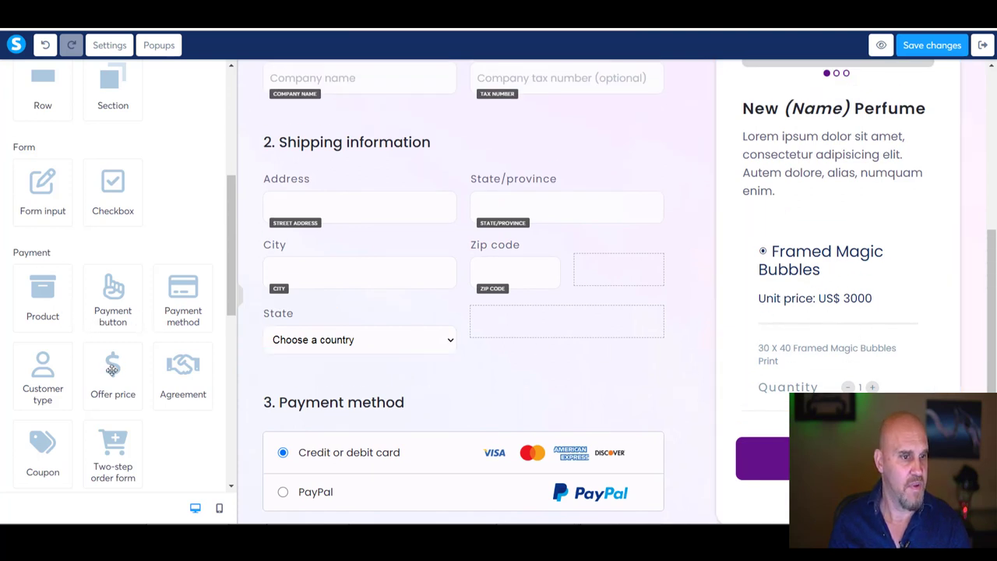
scroll(109, 366, "down", 1)
left_click_drag(113, 308, 327, 399)
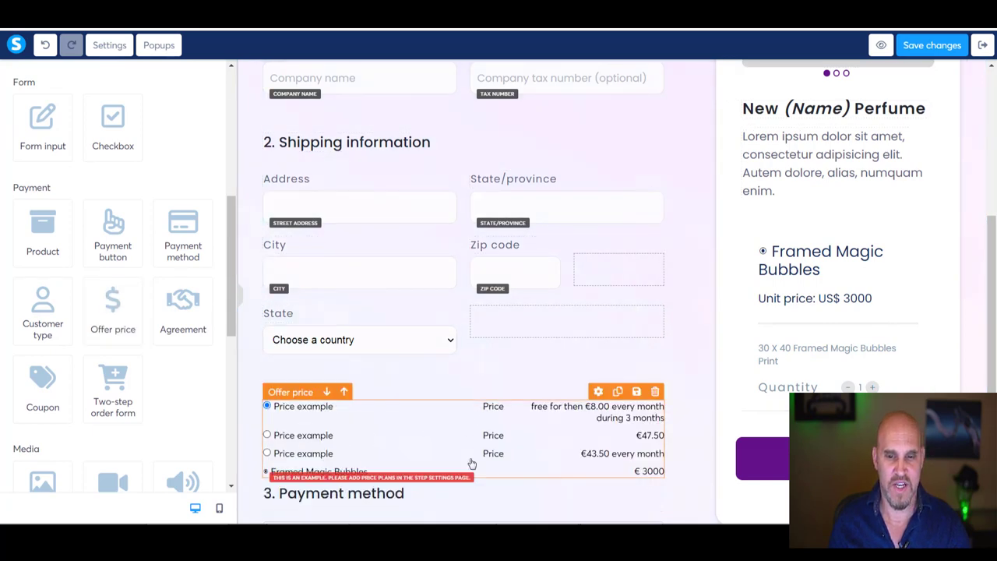
scroll(436, 429, "down", 1)
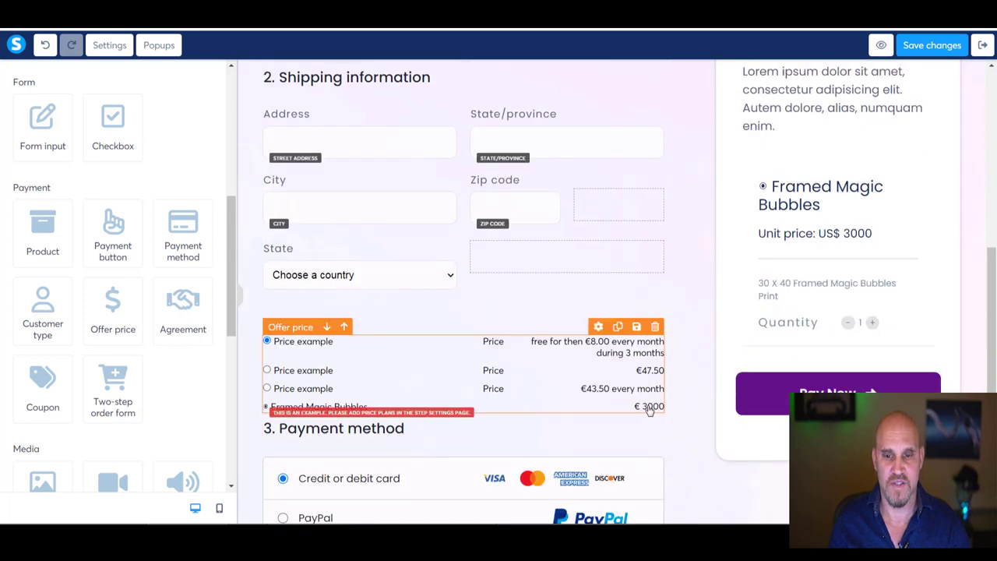
- Preview the order form page and examine how the product and offer price appear
scroll(592, 312, "up", 2)
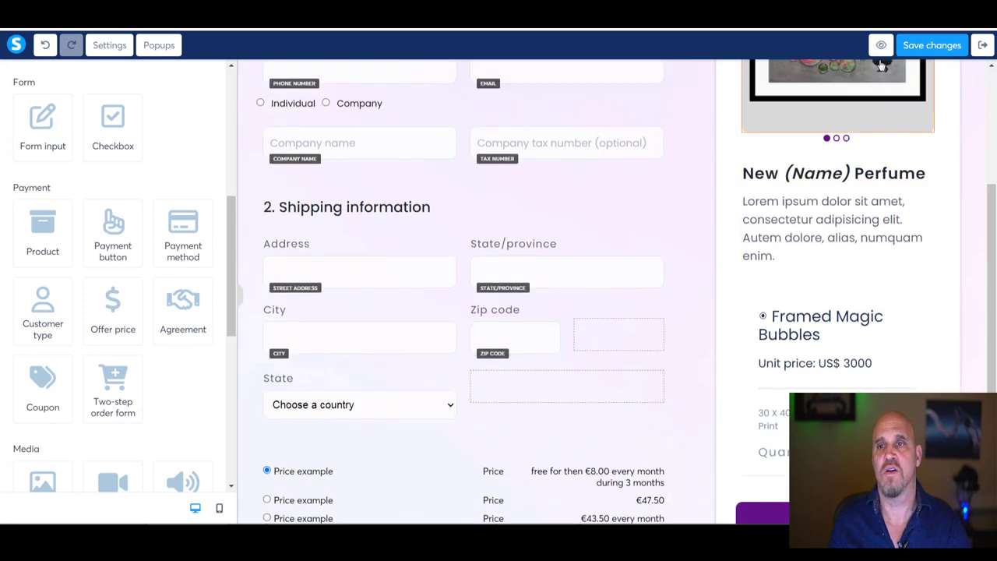
left_click(882, 46)
scroll(558, 208, "down", 6)
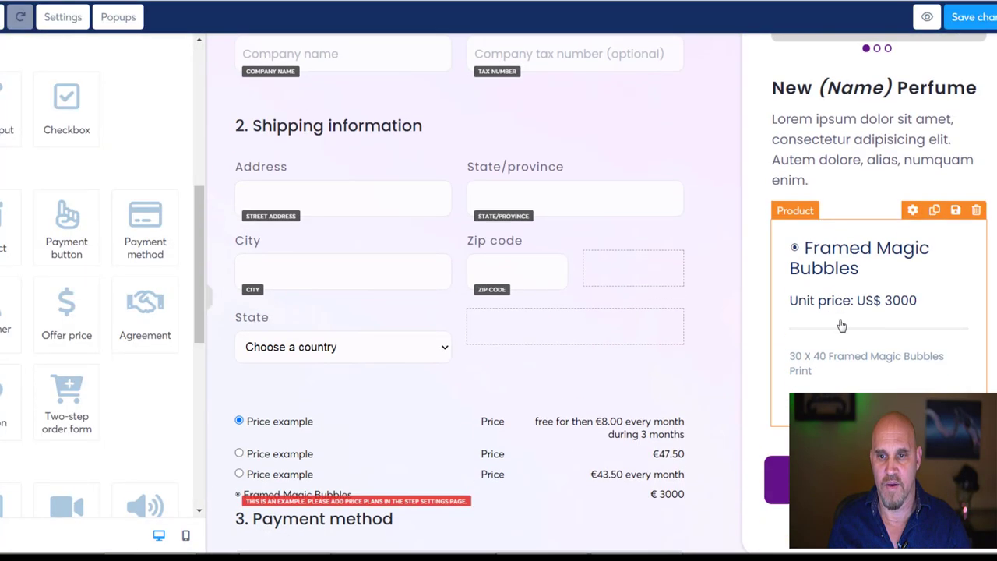
- Turn off the quantity display for the Product element in the order details
left_click(912, 211)
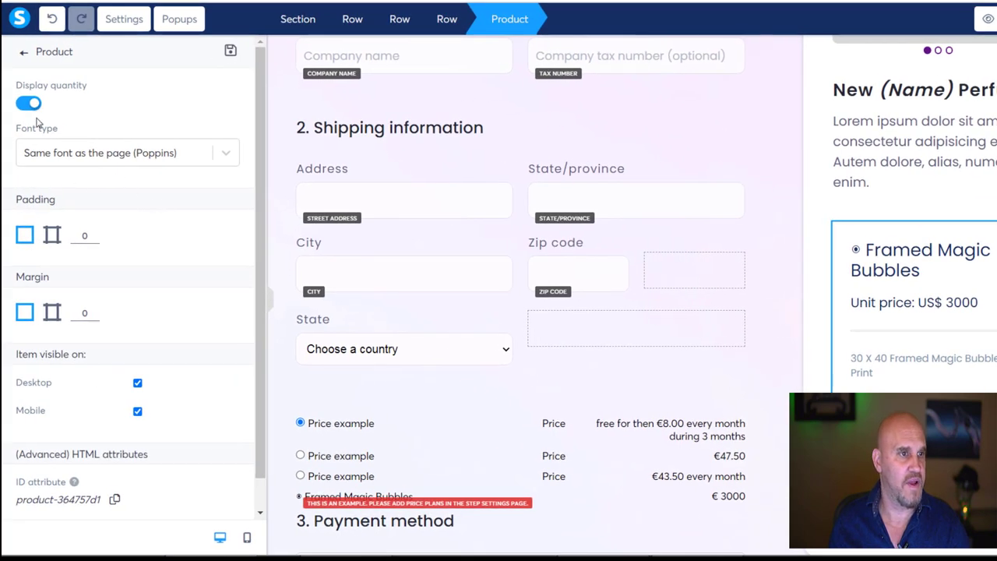
left_click(25, 107)
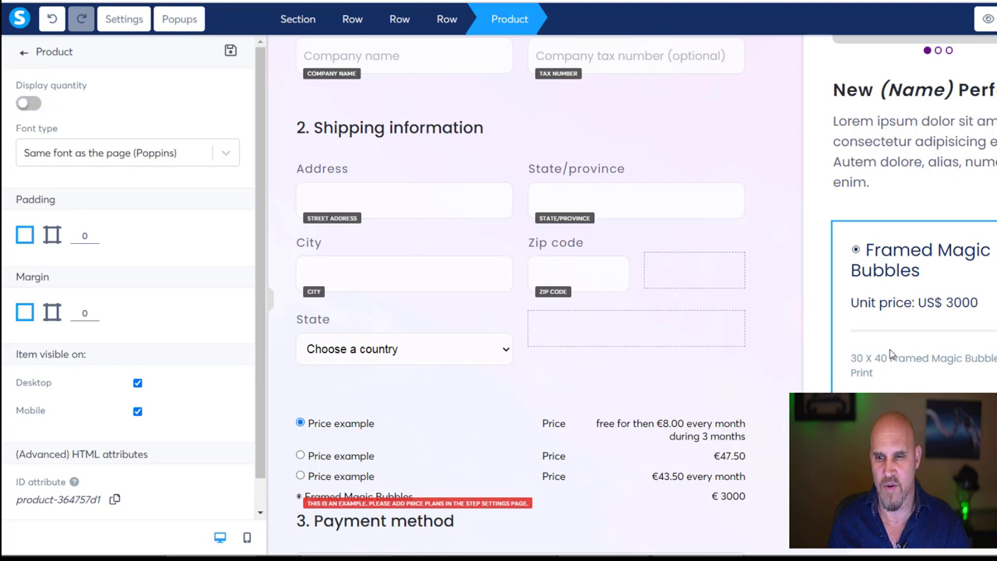
left_click(877, 287)
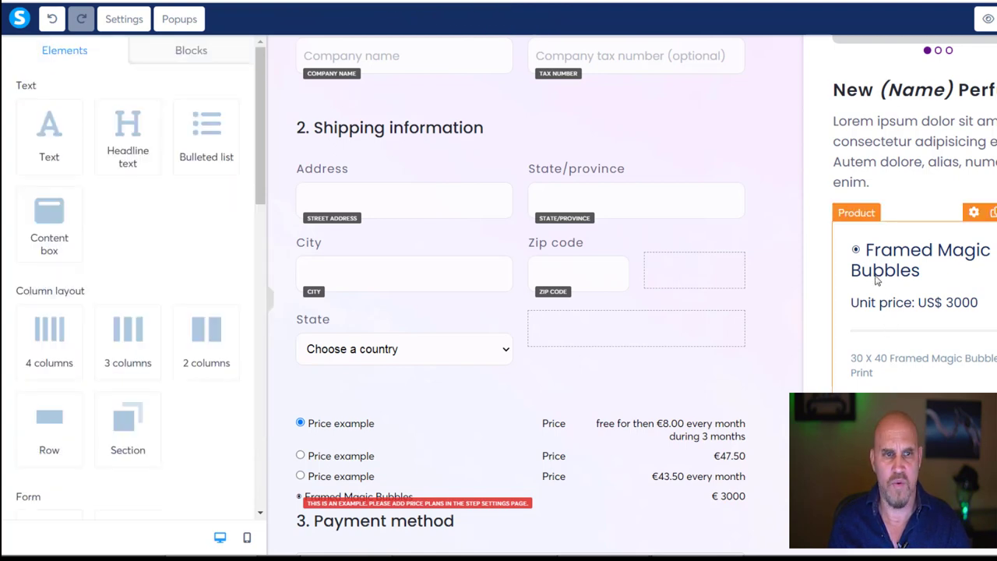
- Set the Product element's font to Roboto from Google Fonts with the Bold 700 style
left_click(937, 218)
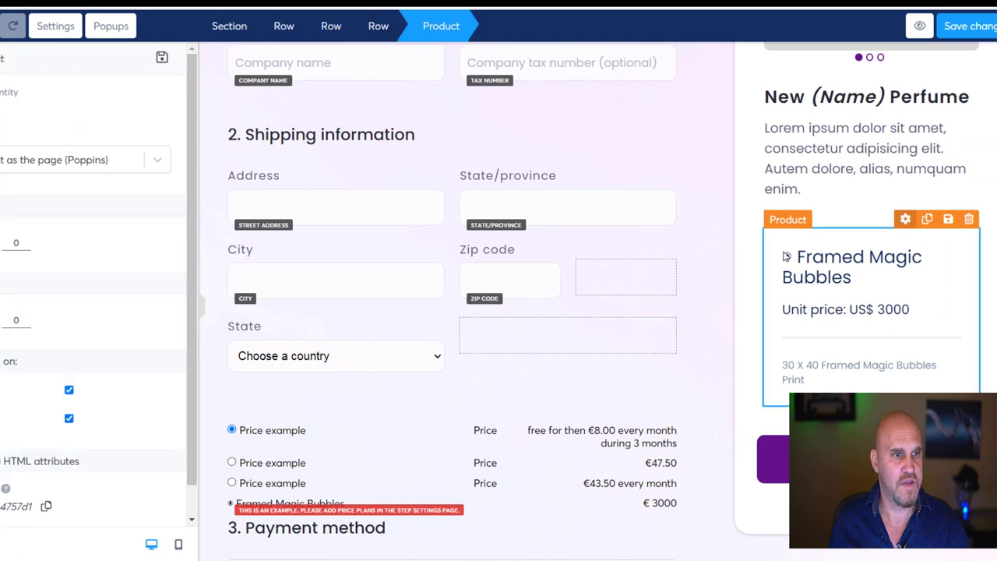
left_click(151, 163)
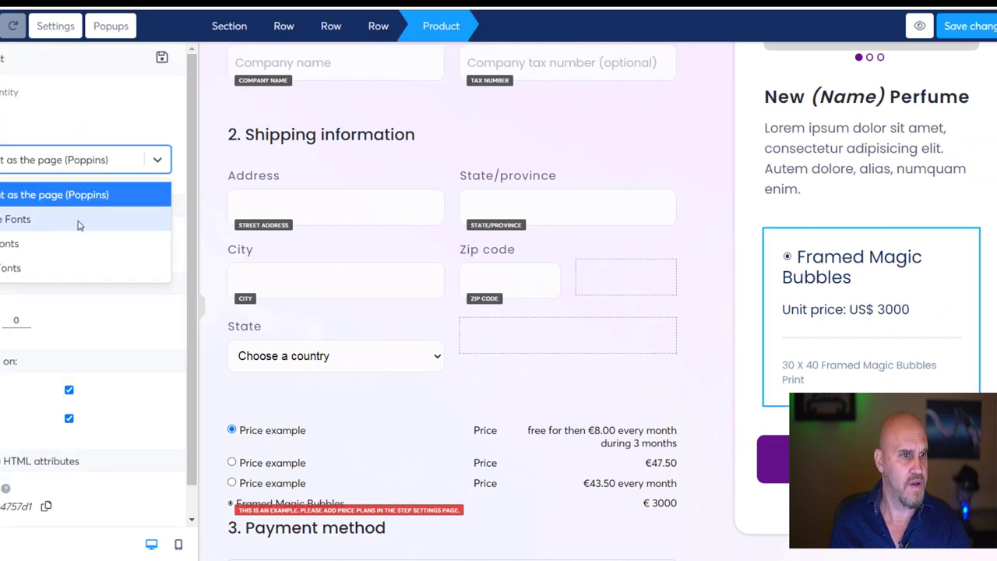
left_click(5, 244)
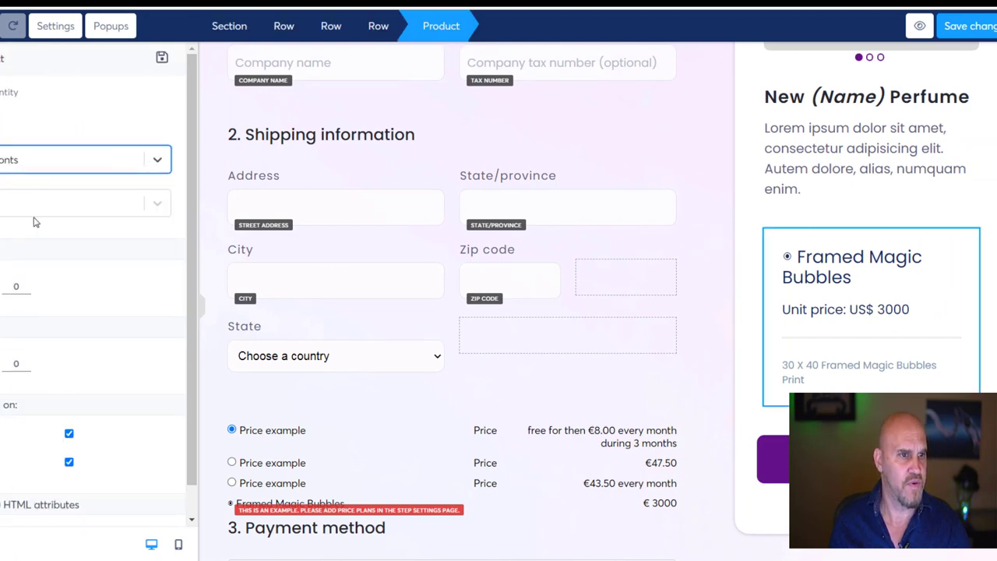
left_click(156, 207)
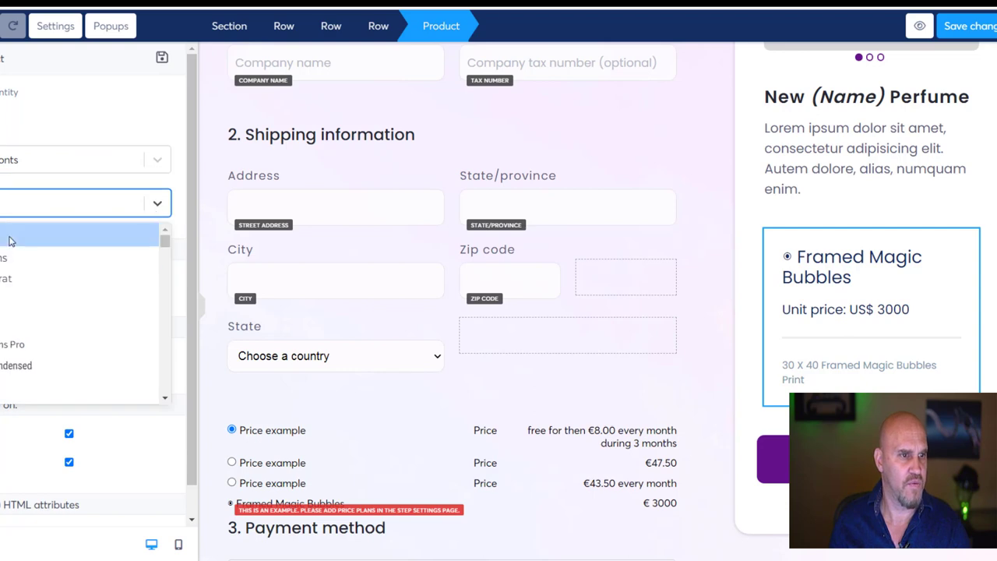
left_click(11, 242)
left_click(158, 258)
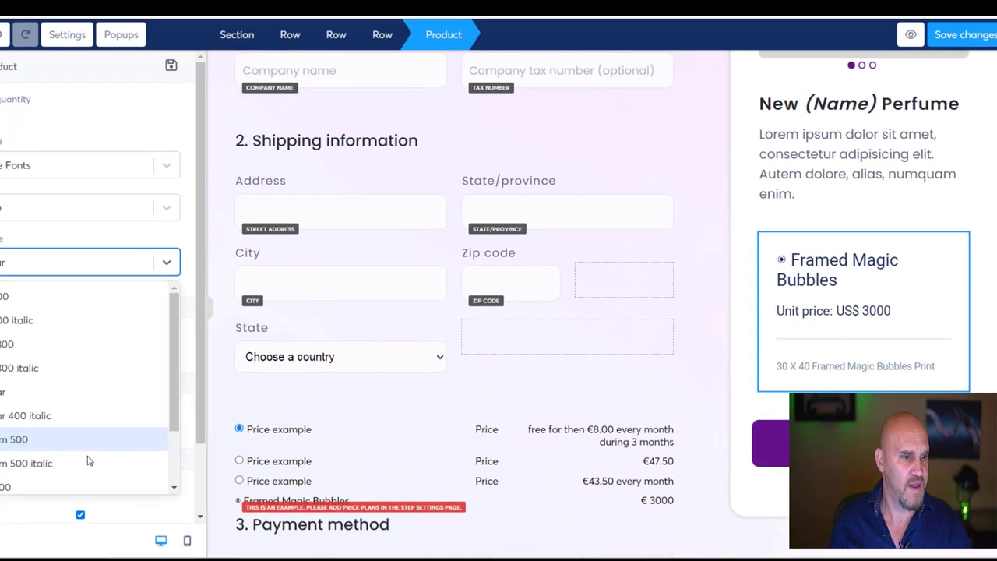
left_click(65, 477)
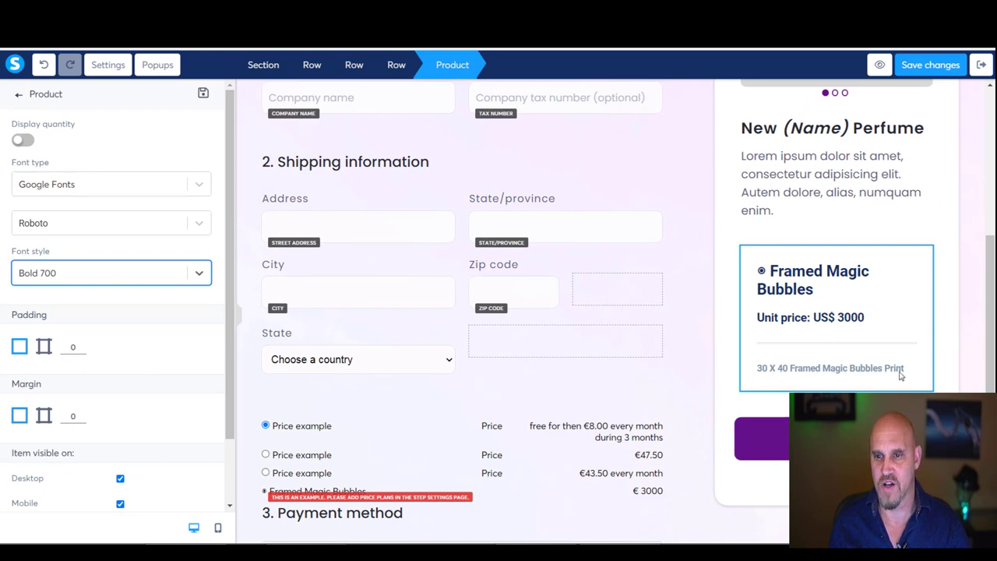
- Preview the order form page and examine the product's name, price and description in the order details
left_click(879, 67)
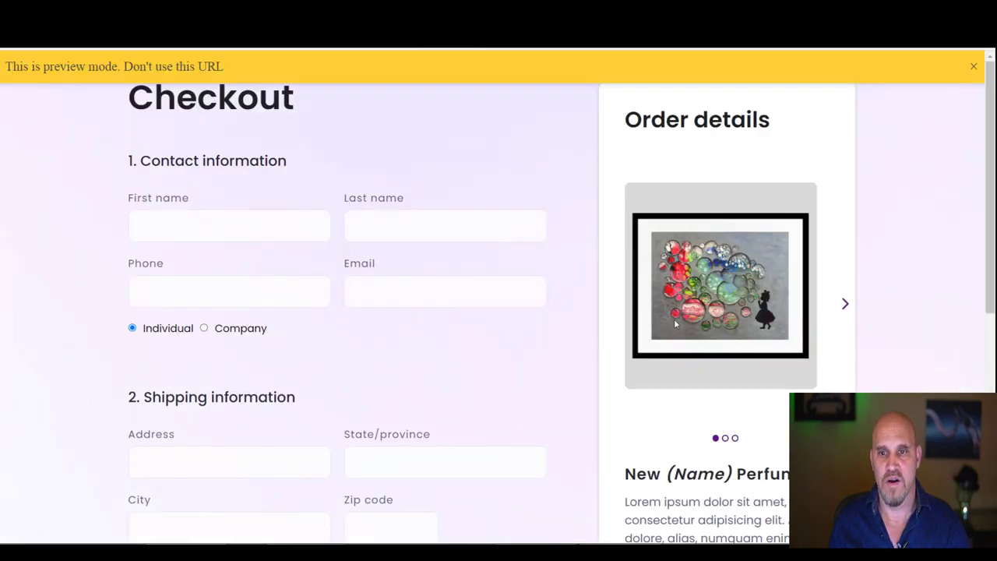
scroll(676, 326, "down", 3)
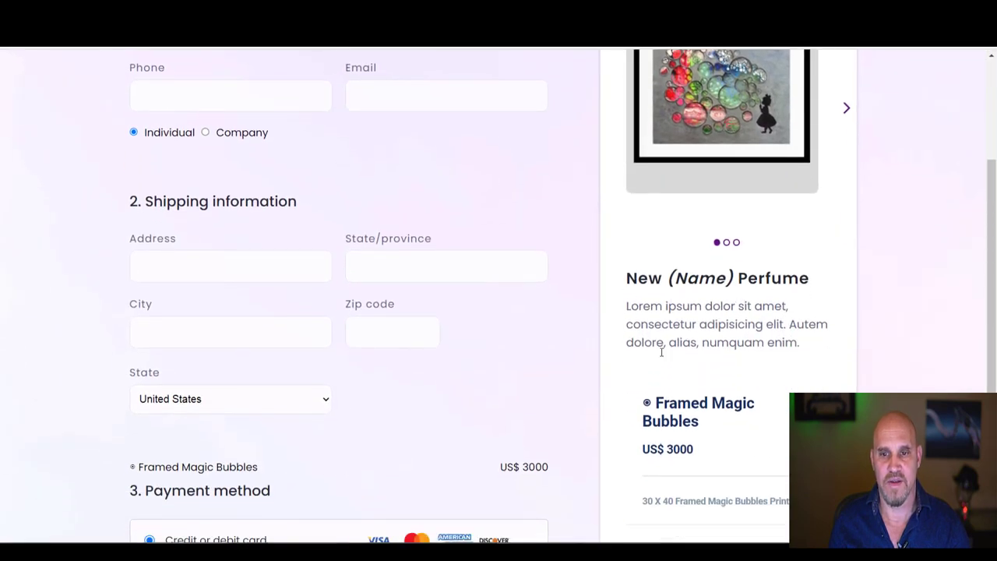
scroll(673, 347, "down", 2)
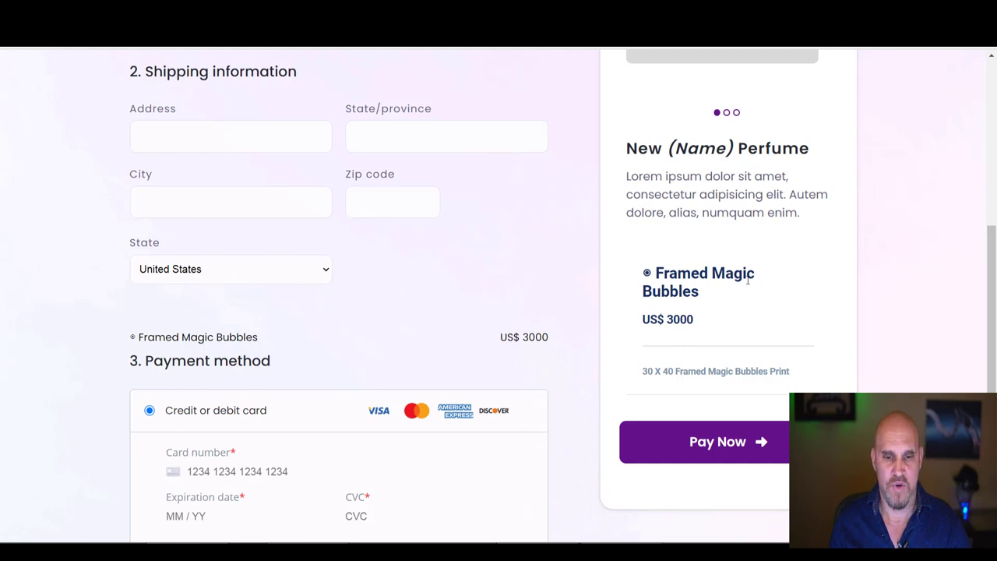
scroll(669, 297, "down", 1)
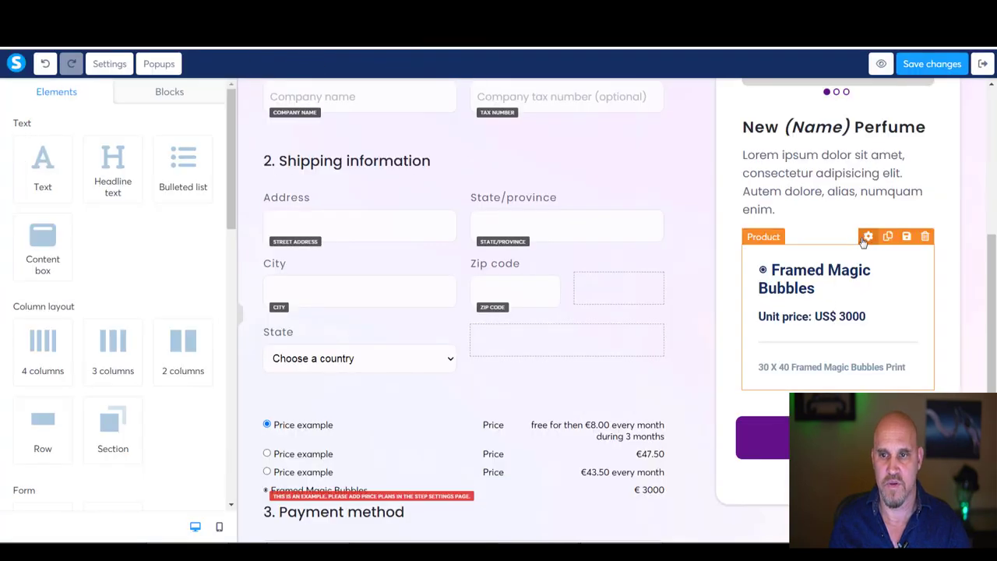
- Give the Product element individual padding values per side and set its top padding to 1
left_click(867, 238)
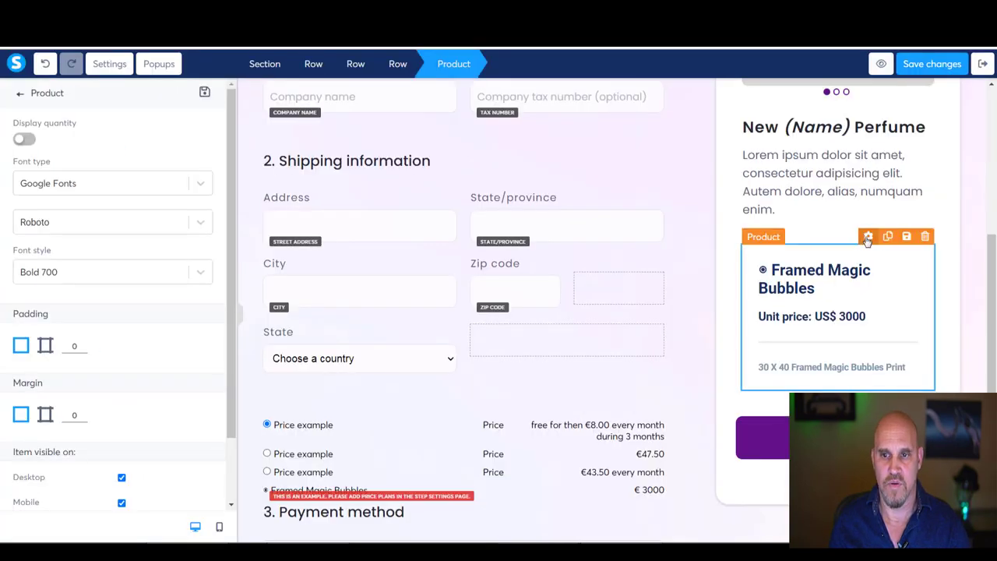
left_click(45, 345)
left_click(85, 343)
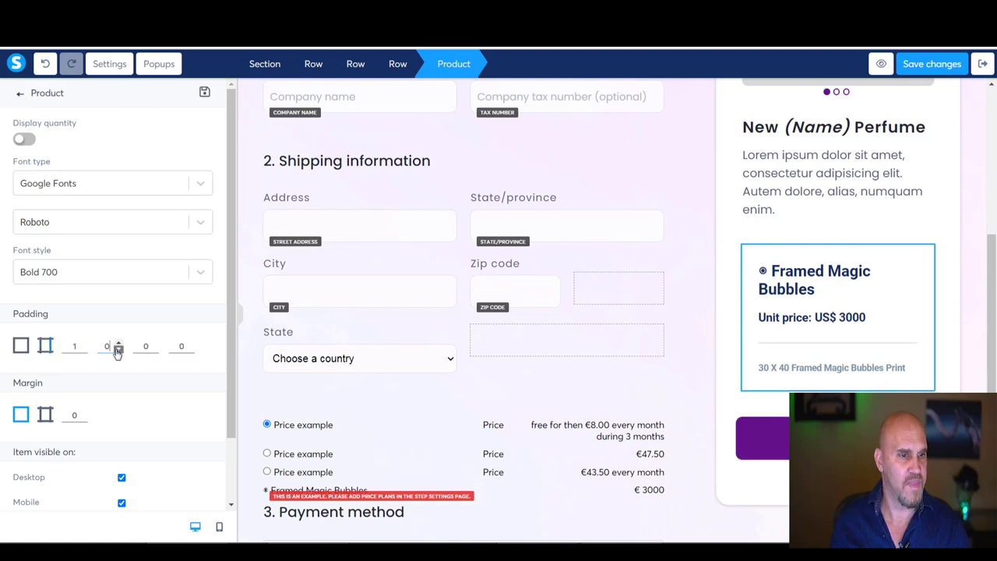
- Give the Product element individual margins per side and set its left margin to -14
left_click(43, 418)
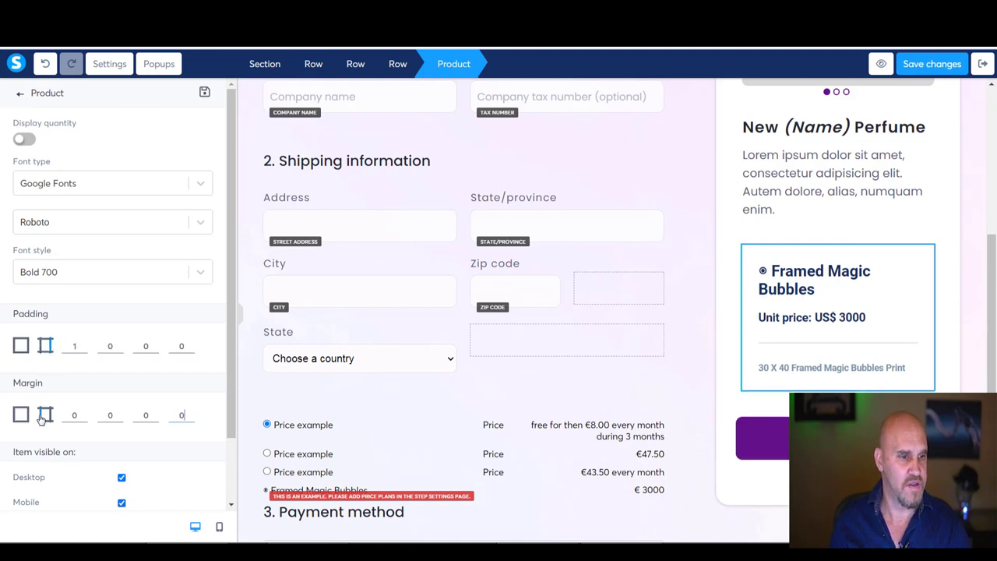
left_click(190, 419)
left_click(190, 419)
left_click(190, 419)
left_click(190, 419)
left_click(190, 419)
left_click(190, 419)
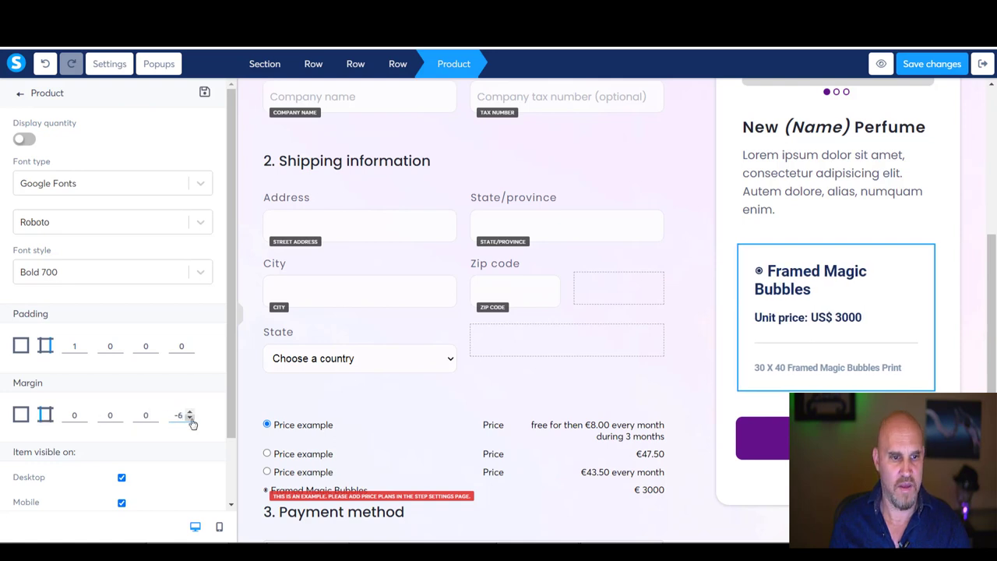
left_click(190, 416)
left_click(190, 421)
left_click(190, 421)
left_click(190, 421)
left_click(191, 421)
left_click(190, 420)
left_click(190, 421)
left_click(190, 421)
left_click(190, 421)
left_click(190, 421)
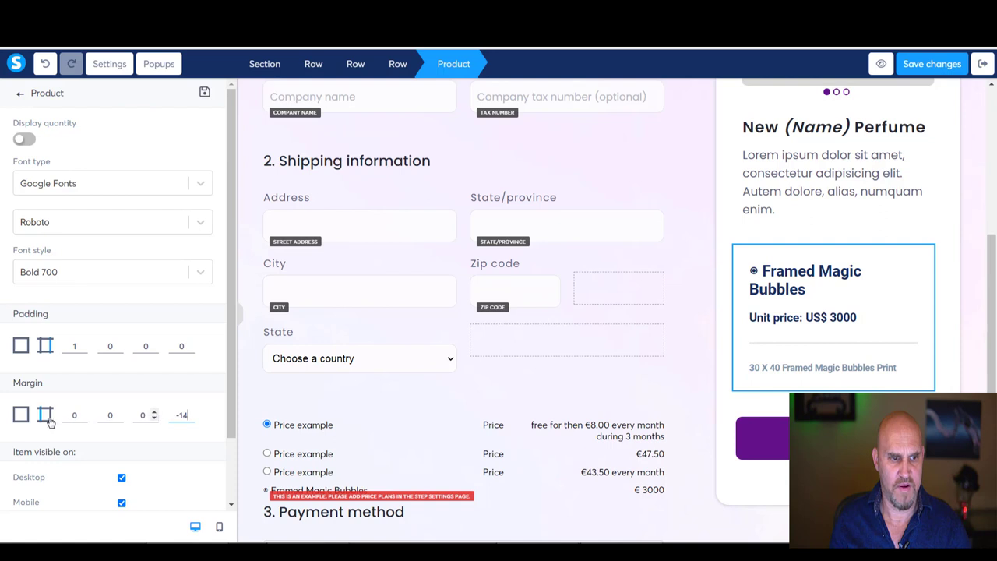
- Try a top margin of -3 on the Product element, then restore it to 0
left_click(83, 420)
left_click(83, 420)
left_click(83, 420)
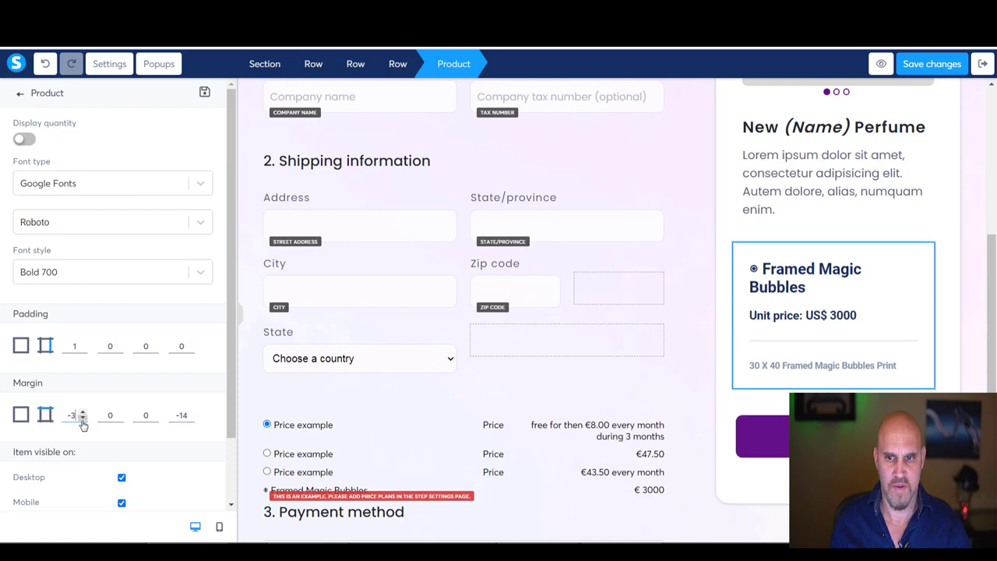
left_click(82, 412)
left_click(82, 413)
left_click(82, 412)
- Lower the Product element's right margin below zero to widen the space for the product name
left_click(119, 420)
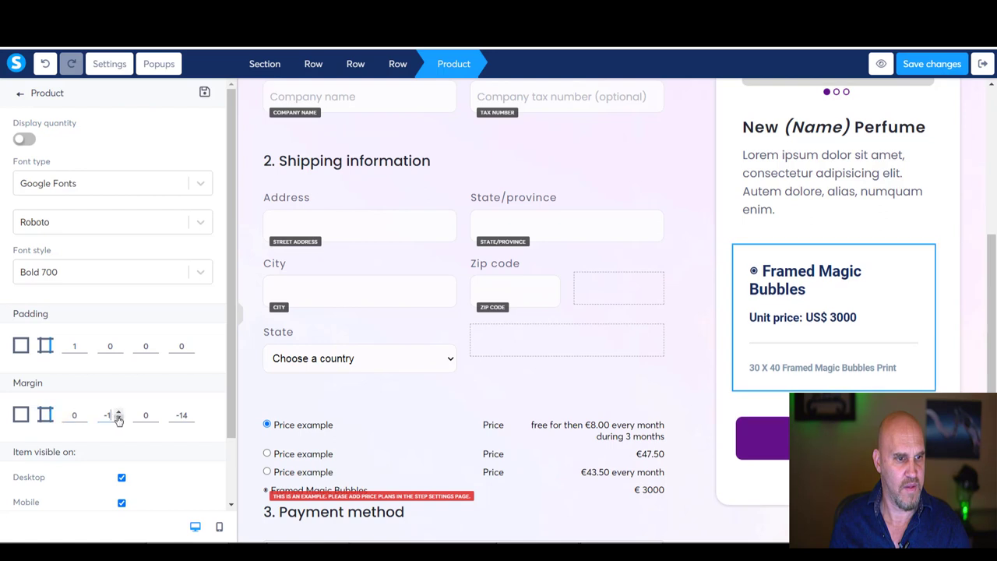
left_click(119, 420)
left_click(118, 420)
left_click(119, 420)
left_click(119, 420)
left_click(118, 420)
left_click(116, 419)
left_click(116, 419)
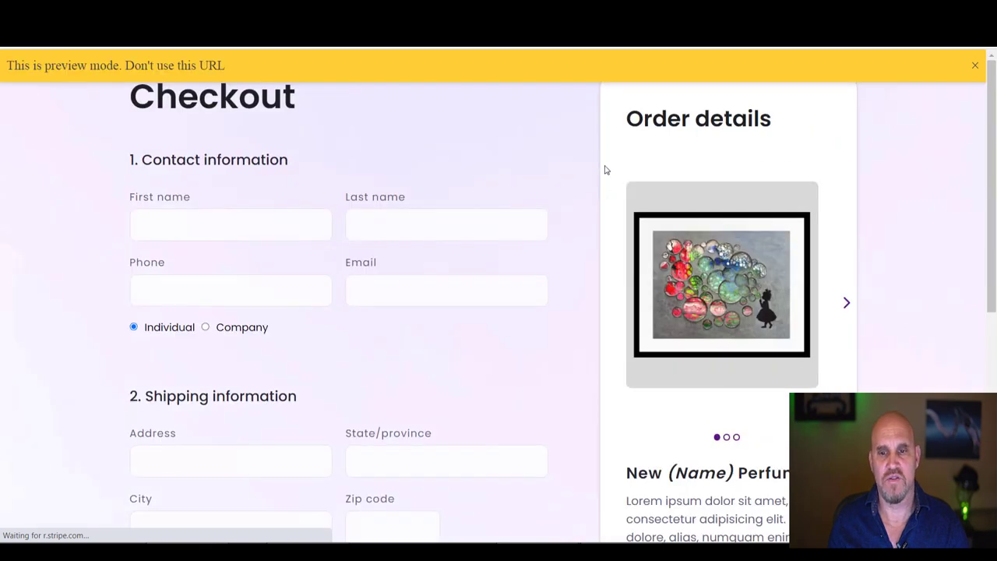
- Preview the order form page, examine the product and price layout, and select PayPal as the payment method
scroll(624, 327, "down", 3)
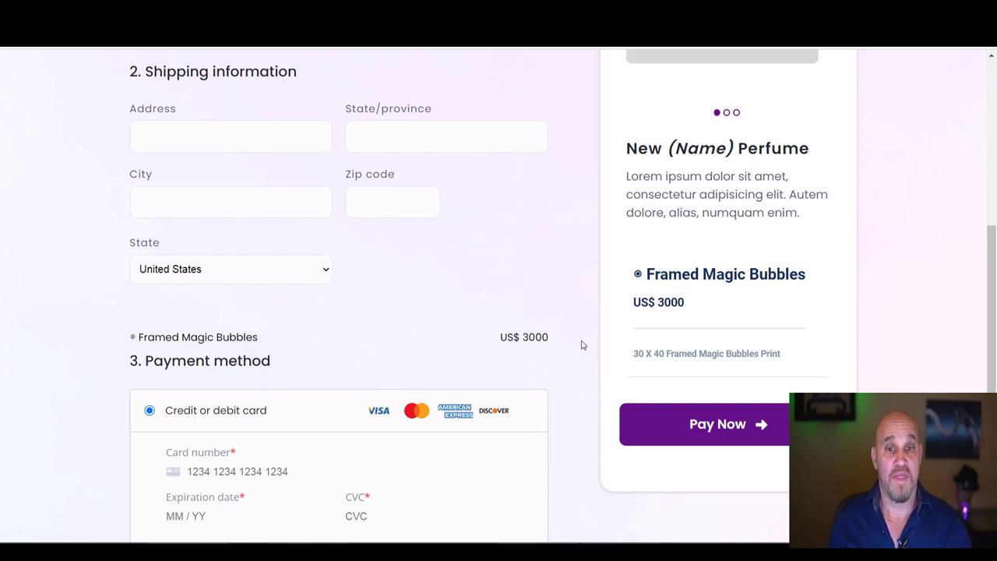
scroll(579, 338, "up", 5)
scroll(590, 300, "down", 3)
scroll(590, 305, "up", 3)
scroll(590, 307, "down", 4)
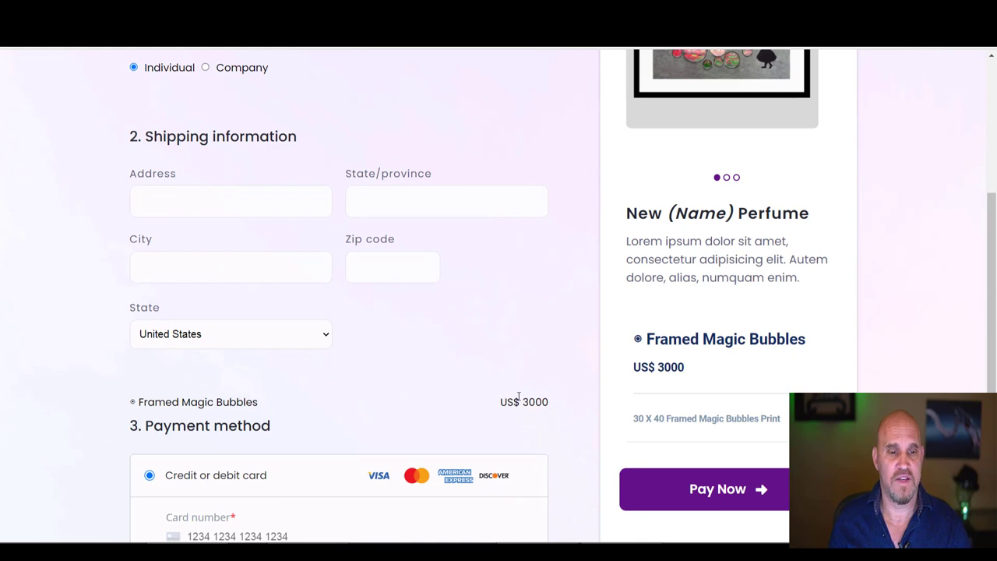
scroll(579, 394, "down", 2)
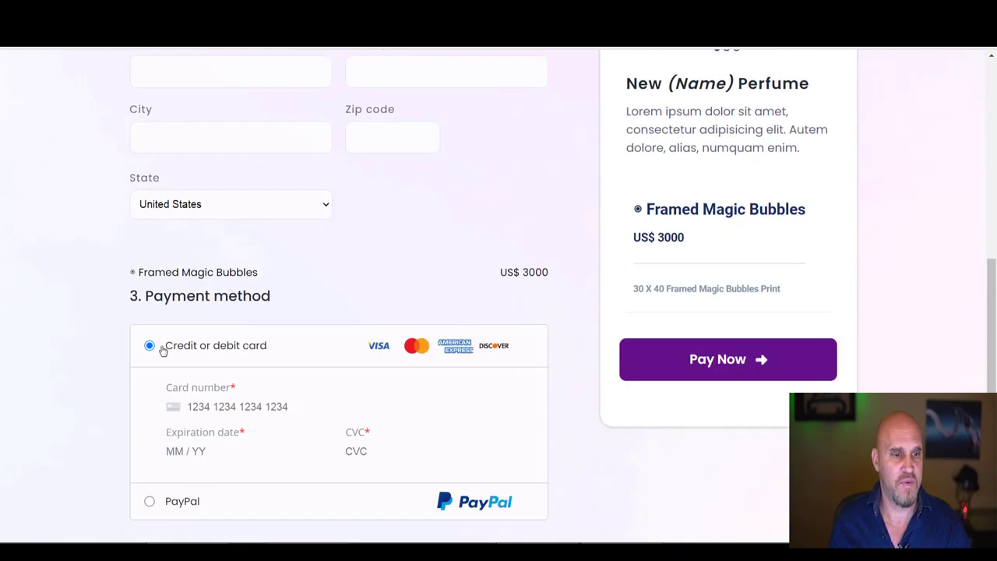
left_click(149, 502)
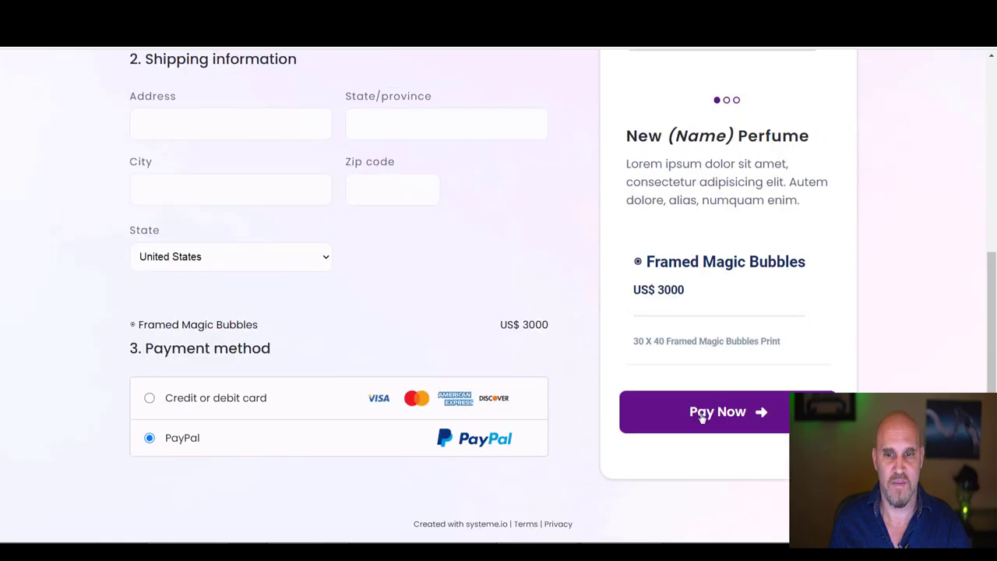
scroll(553, 328, "up", 5)
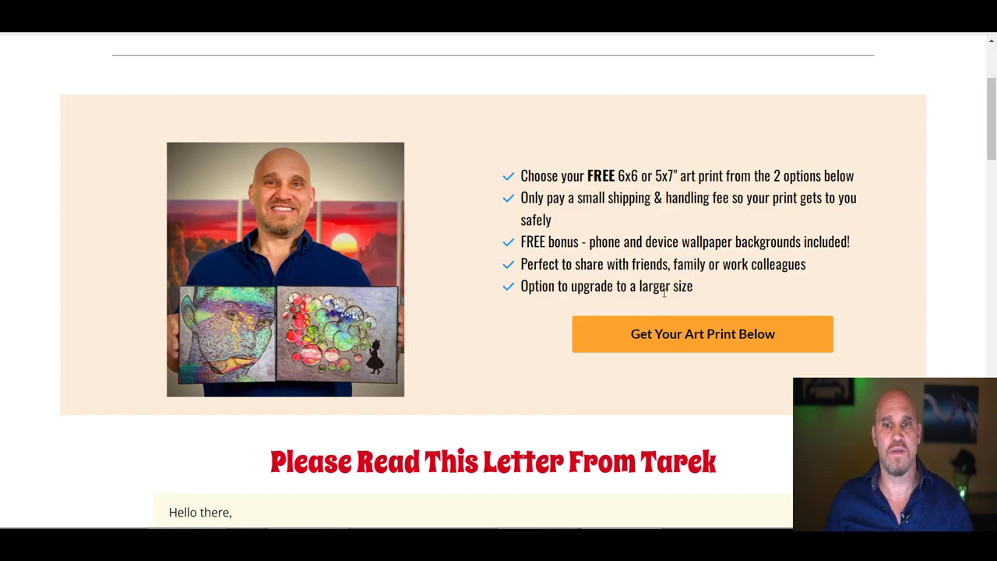
- Test the Get Your Art Print Below button on the sales page and locate the print order buttons in the page editor
left_click(669, 343)
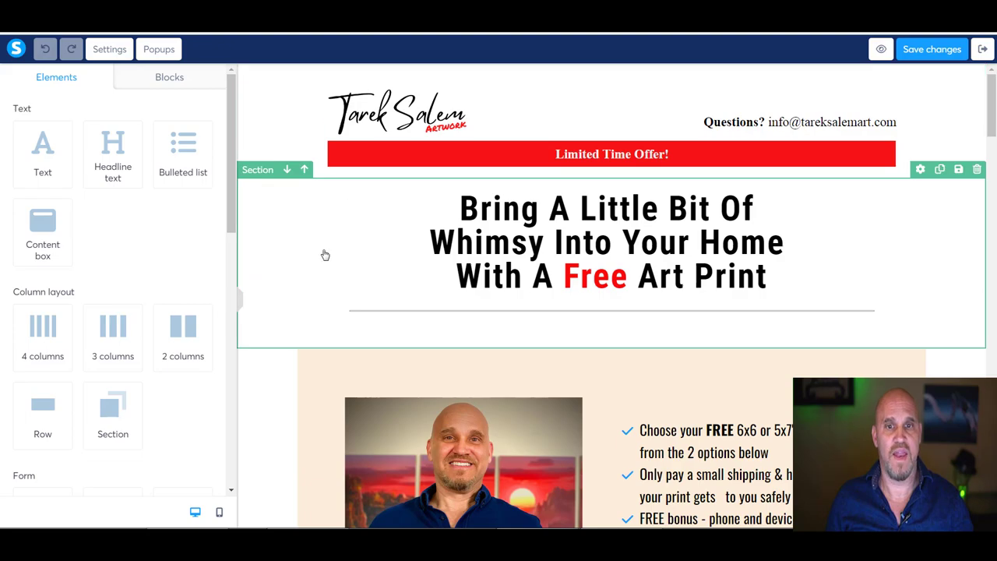
scroll(315, 265, "down", 3)
scroll(679, 338, "down", 1)
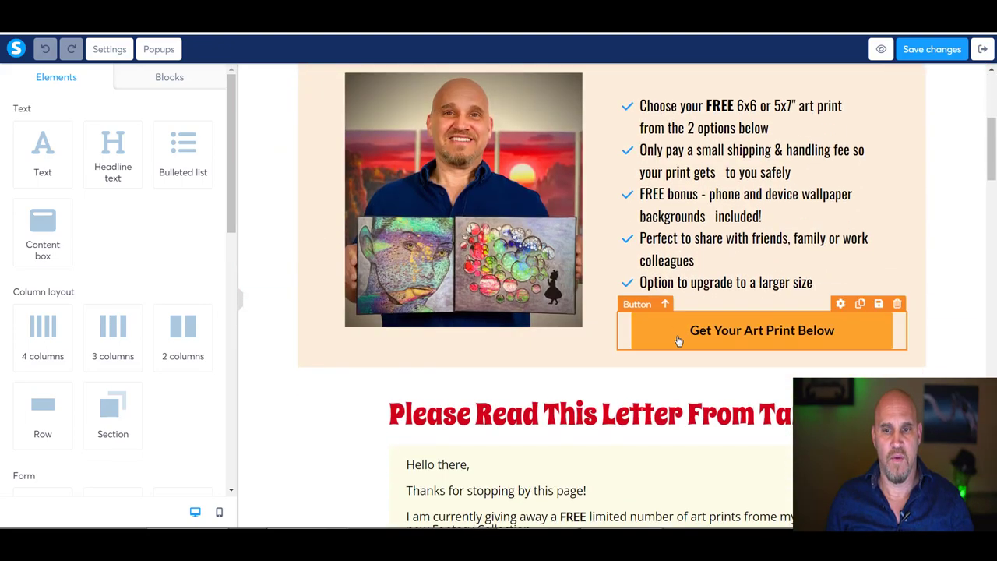
scroll(456, 348, "down", 7)
scroll(457, 362, "down", 15)
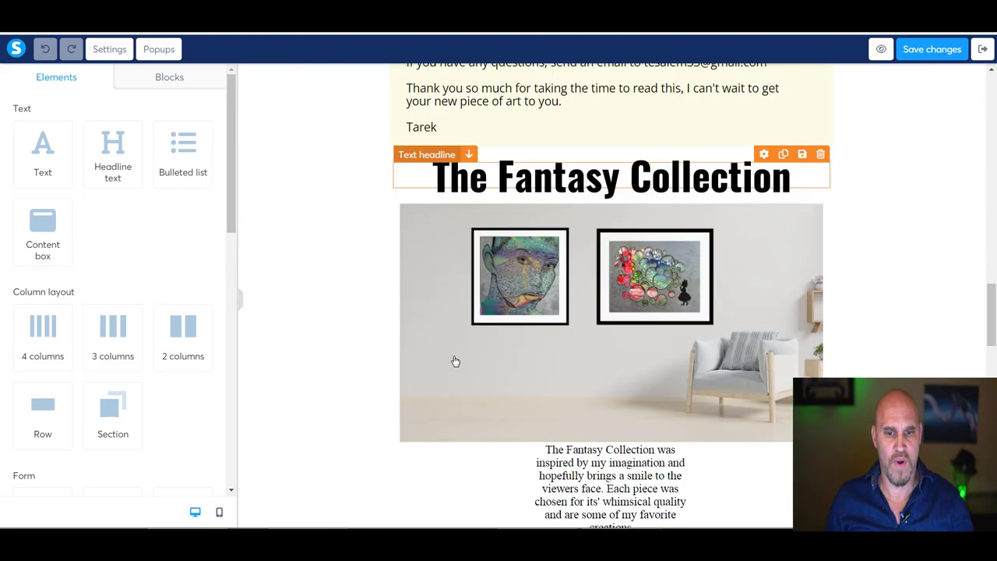
scroll(456, 362, "down", 6)
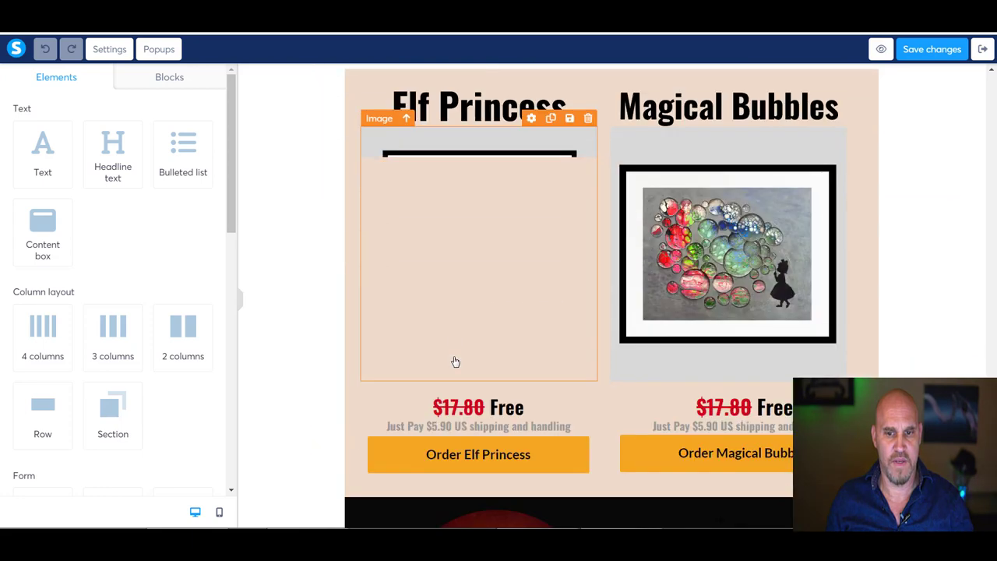
scroll(442, 379, "down", 1)
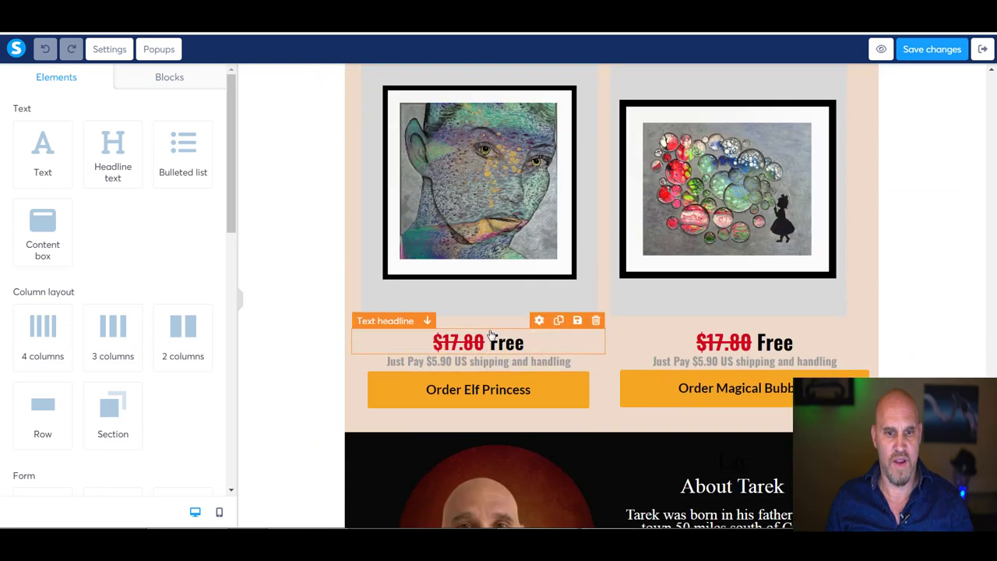
- Select the row holding both print prices and order buttons, and find its ID attribute in the row settings
left_click(457, 329)
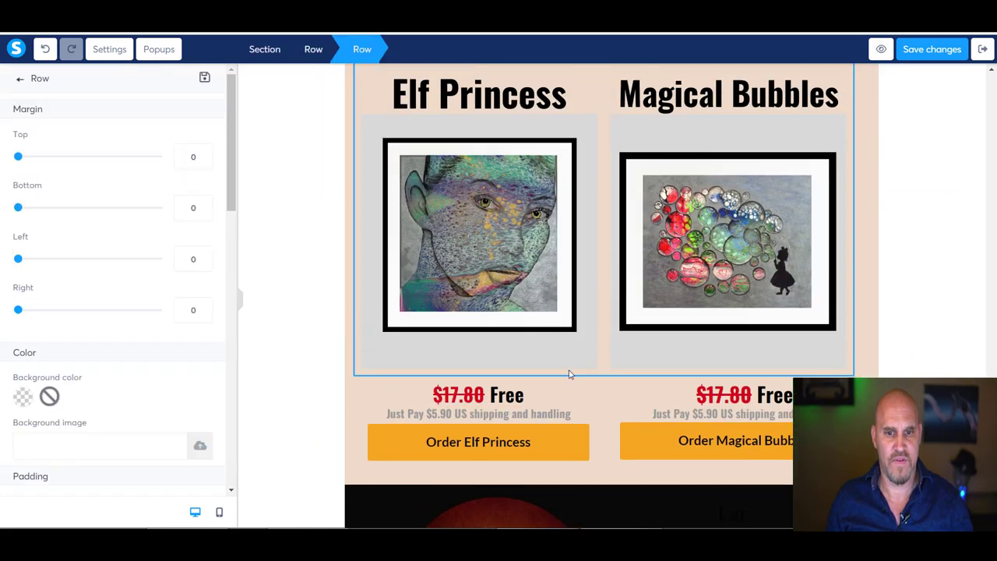
left_click(624, 398)
key("Escape")
left_click(613, 397)
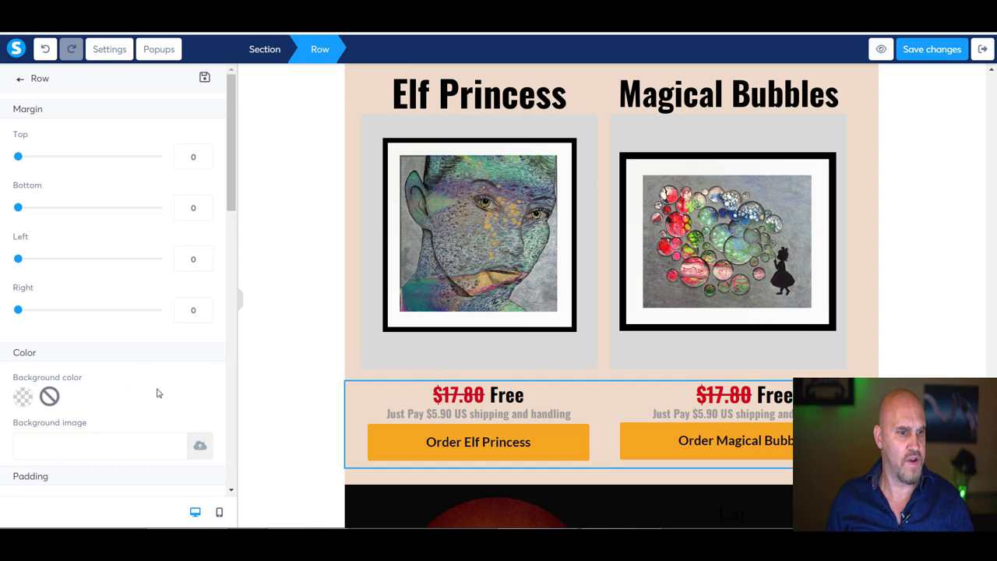
scroll(104, 416, "down", 1)
scroll(104, 416, "down", 8)
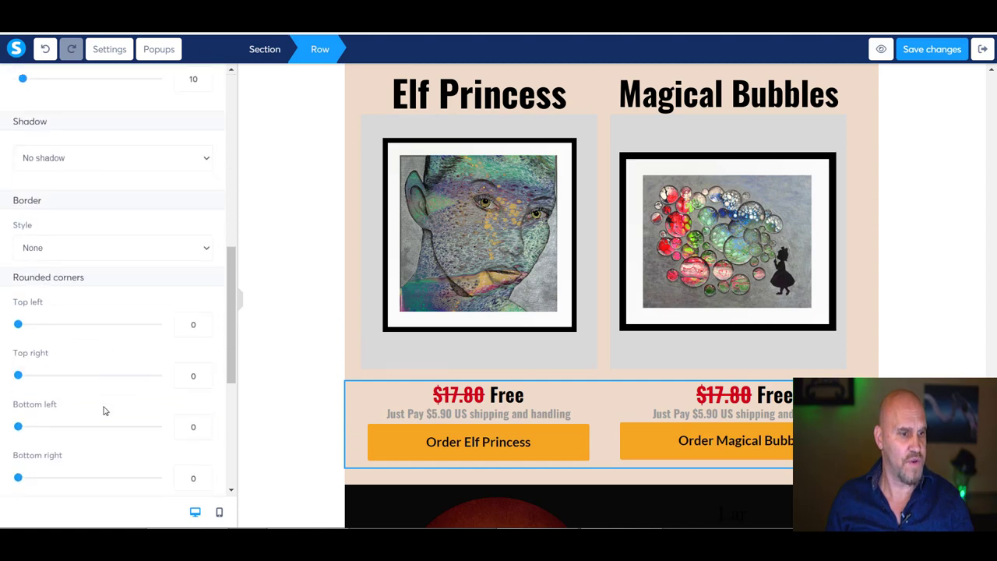
scroll(104, 410, "down", 3)
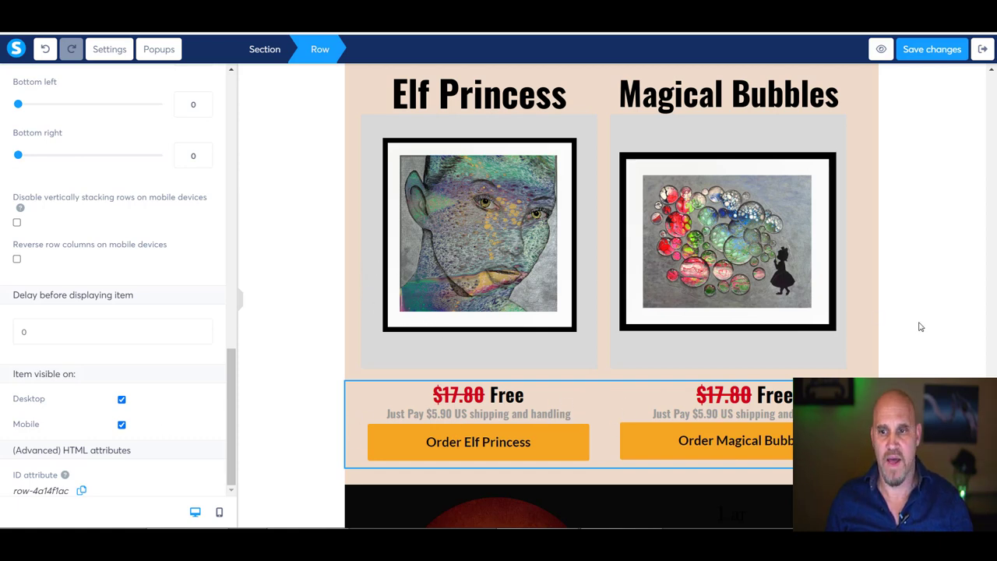
- Deselect the row and open the settings of the Get Your Art Print Below button
left_click(996, 208)
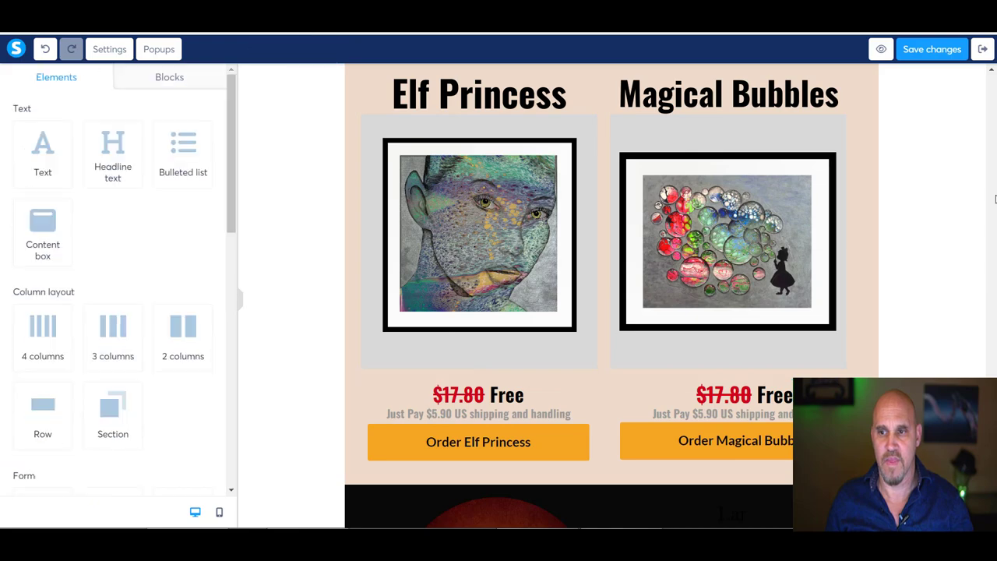
scroll(995, 181, "up", 15)
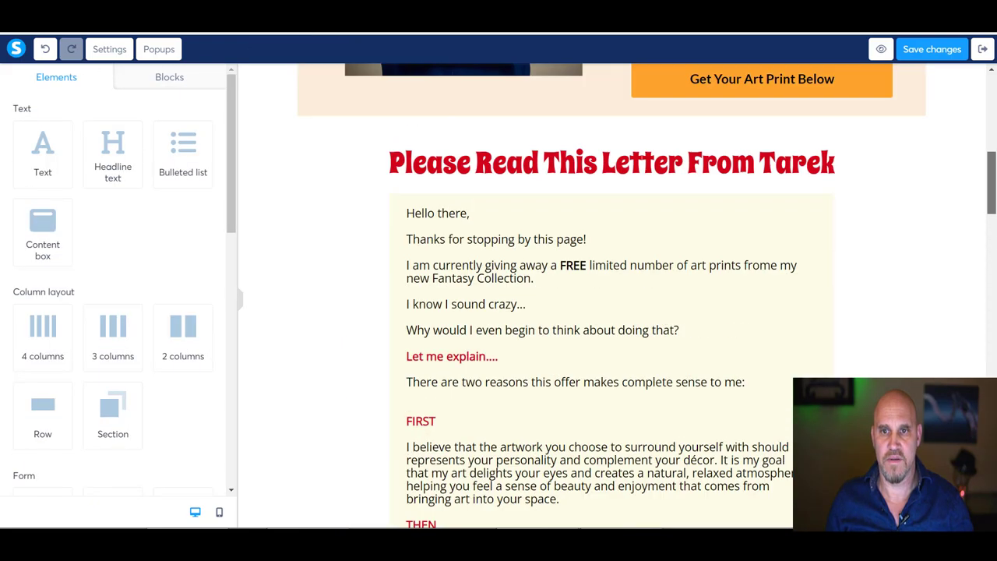
scroll(779, 218, "up", 3)
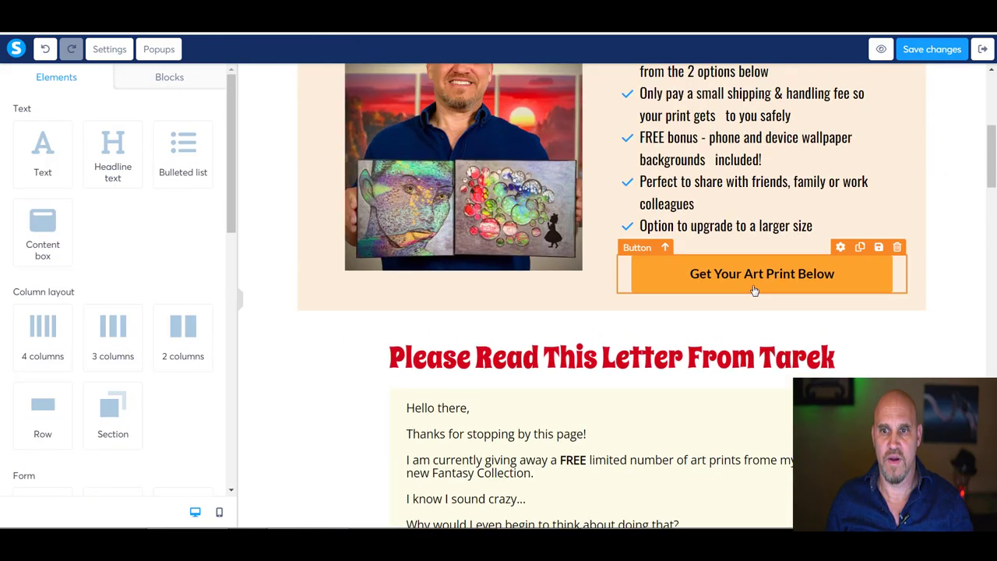
left_click(758, 283)
left_click(856, 265)
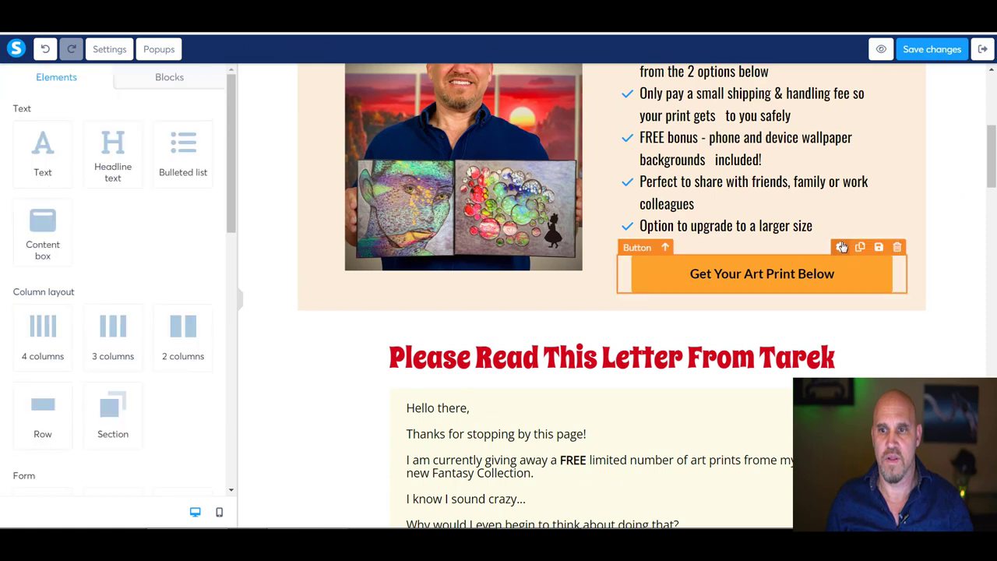
left_click(841, 248)
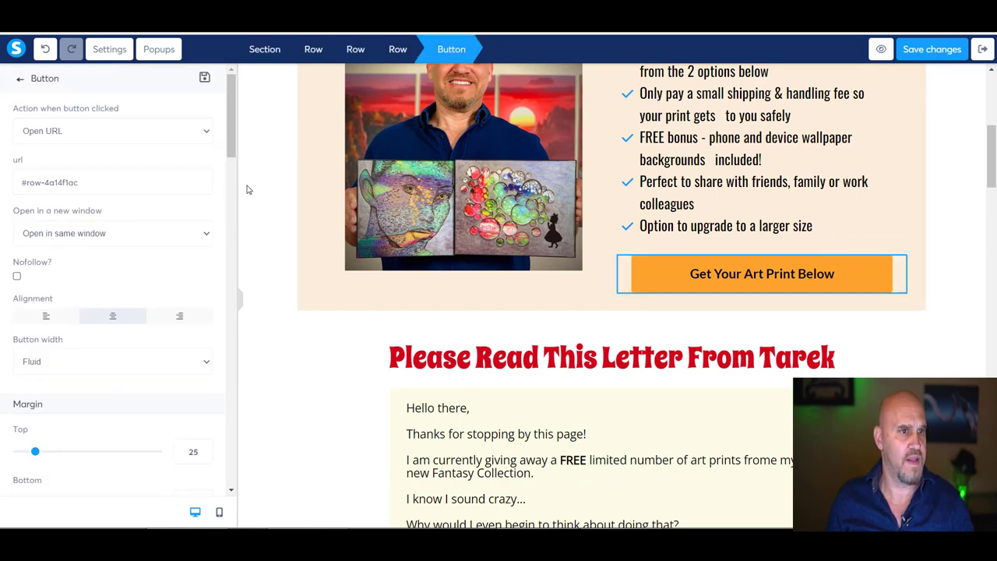
- Choose Open URL as the button's action and open its url value for editing
left_click(206, 134)
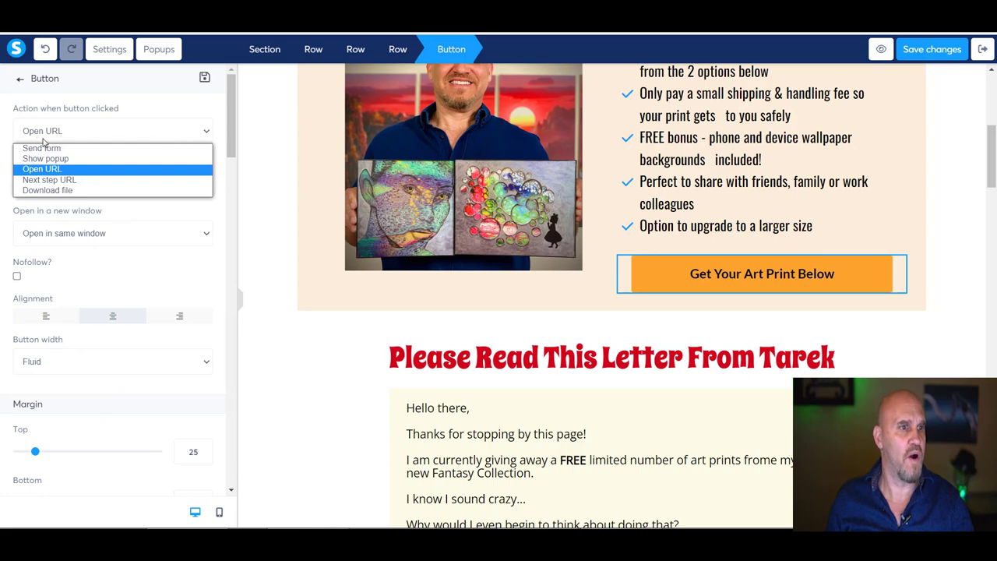
left_click(43, 170)
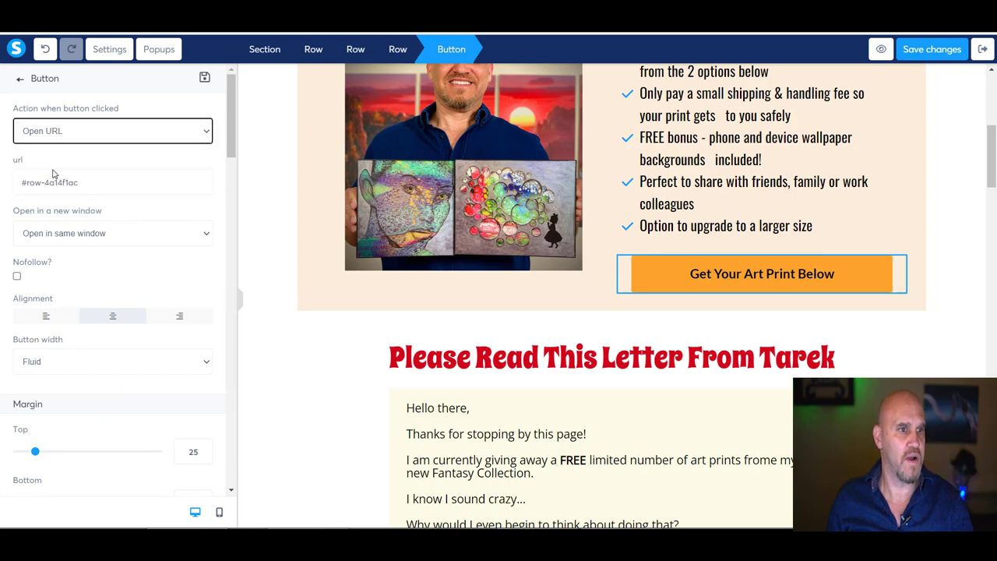
left_click(81, 182)
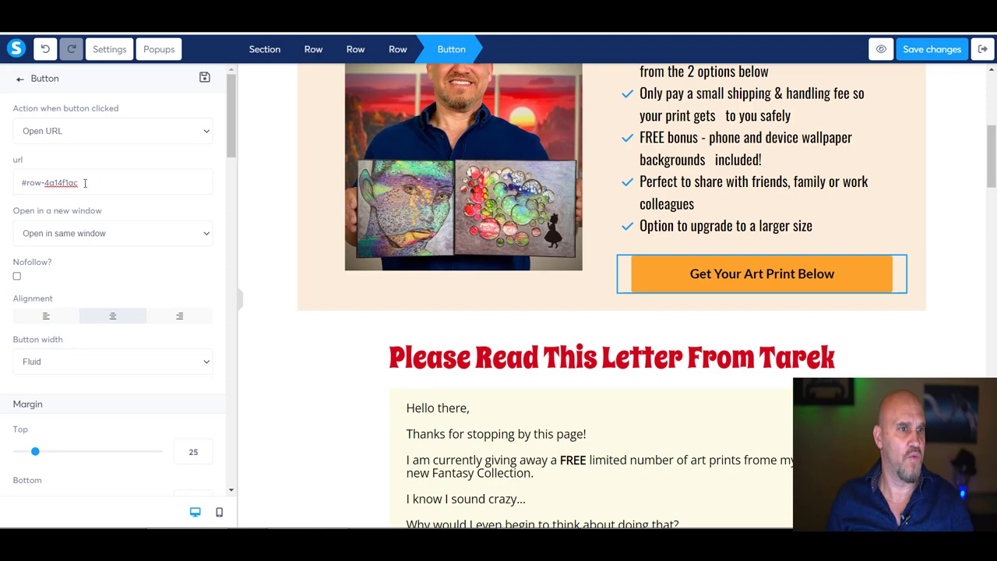